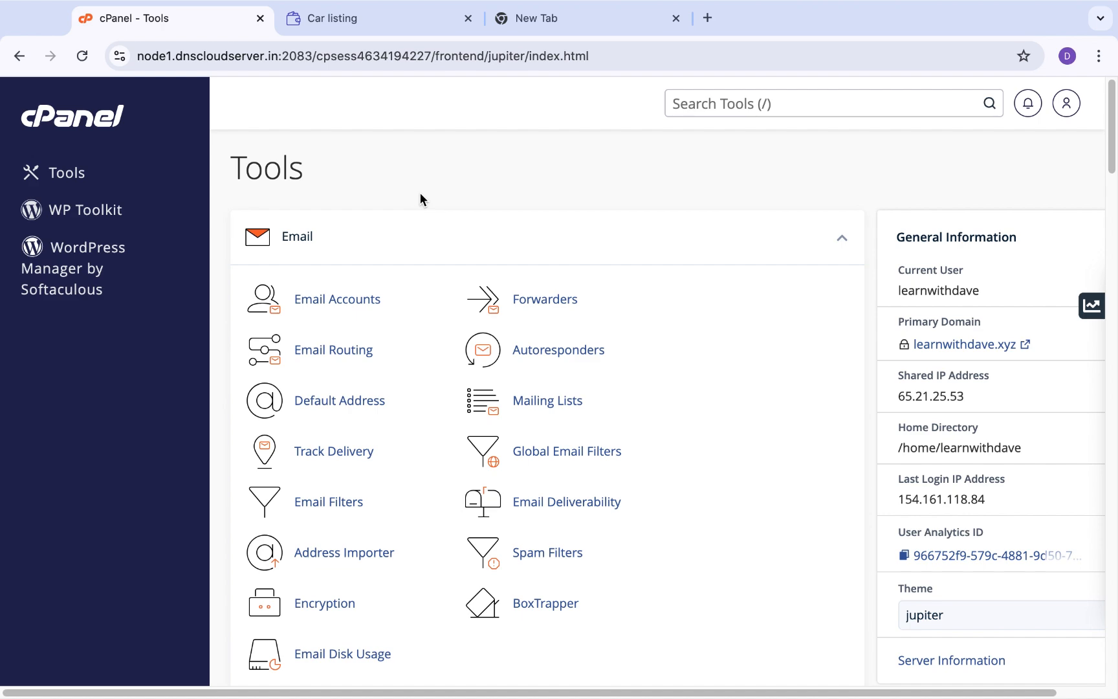
# Review the home page of the live Car listing website, from the search banner down to the customer reviews
pyautogui.click(395, 26)
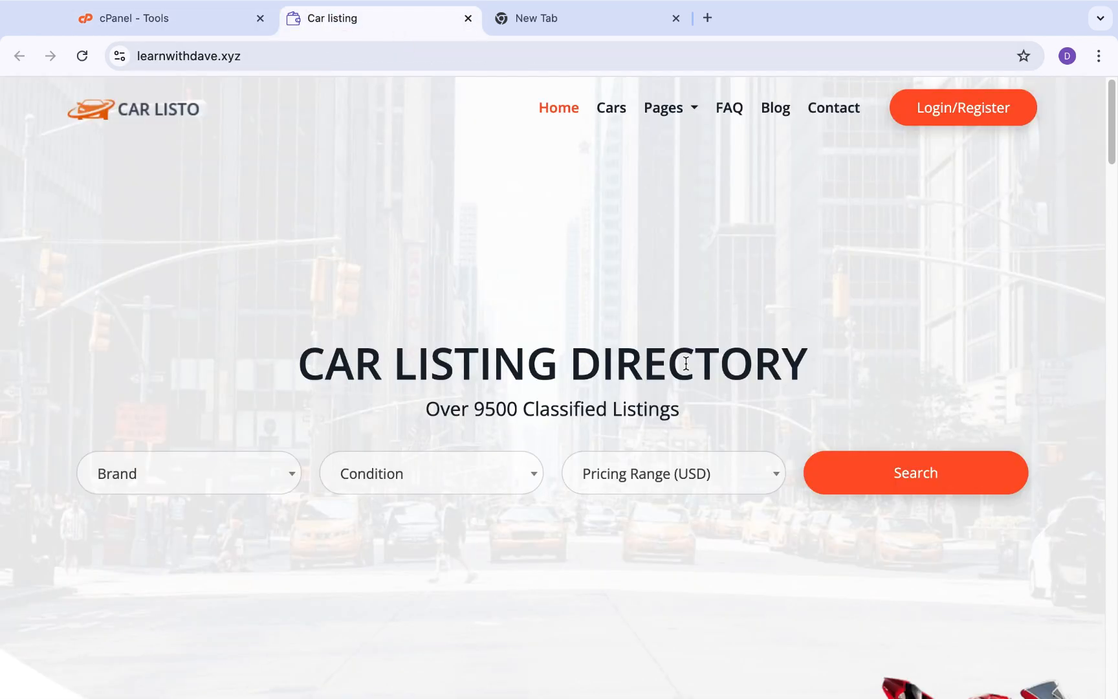
pyautogui.scroll(-5, 686, 364)
pyautogui.scroll(5, 686, 364)
pyautogui.scroll(-14, 825, 322)
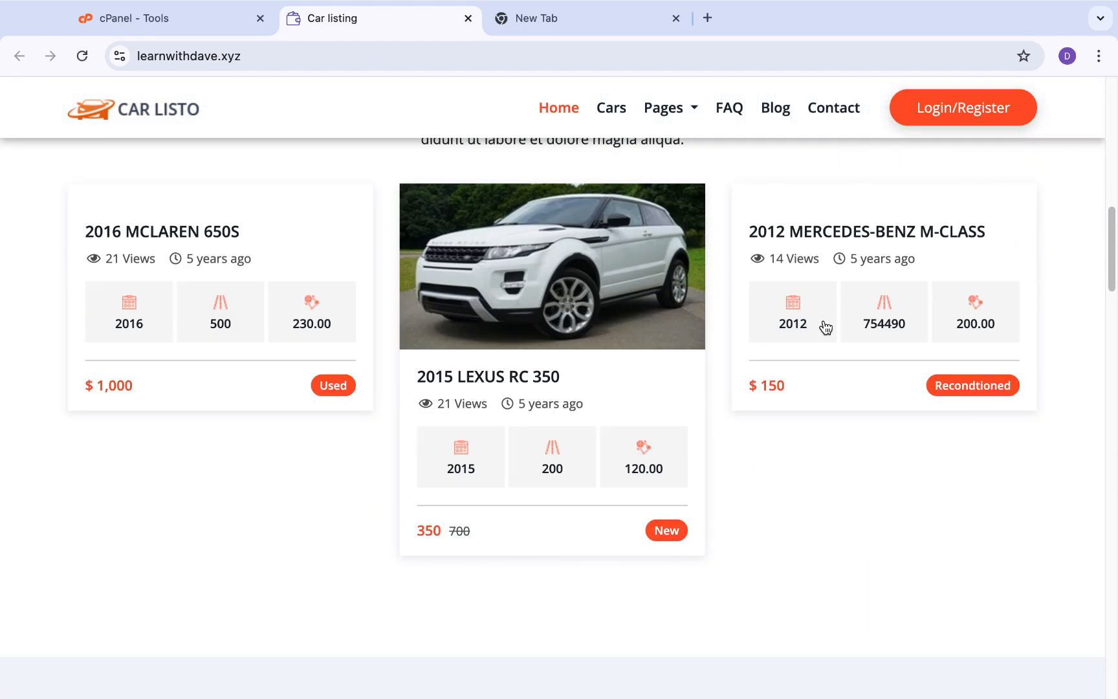
pyautogui.scroll(-13, 669, 332)
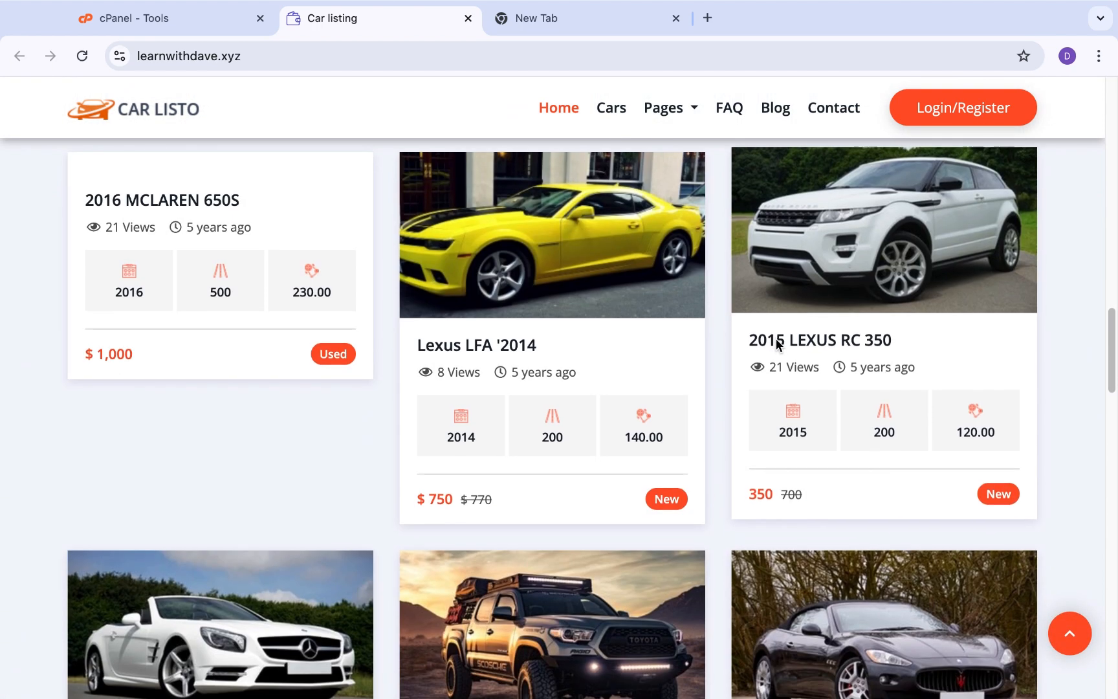
pyautogui.scroll(-8, 843, 346)
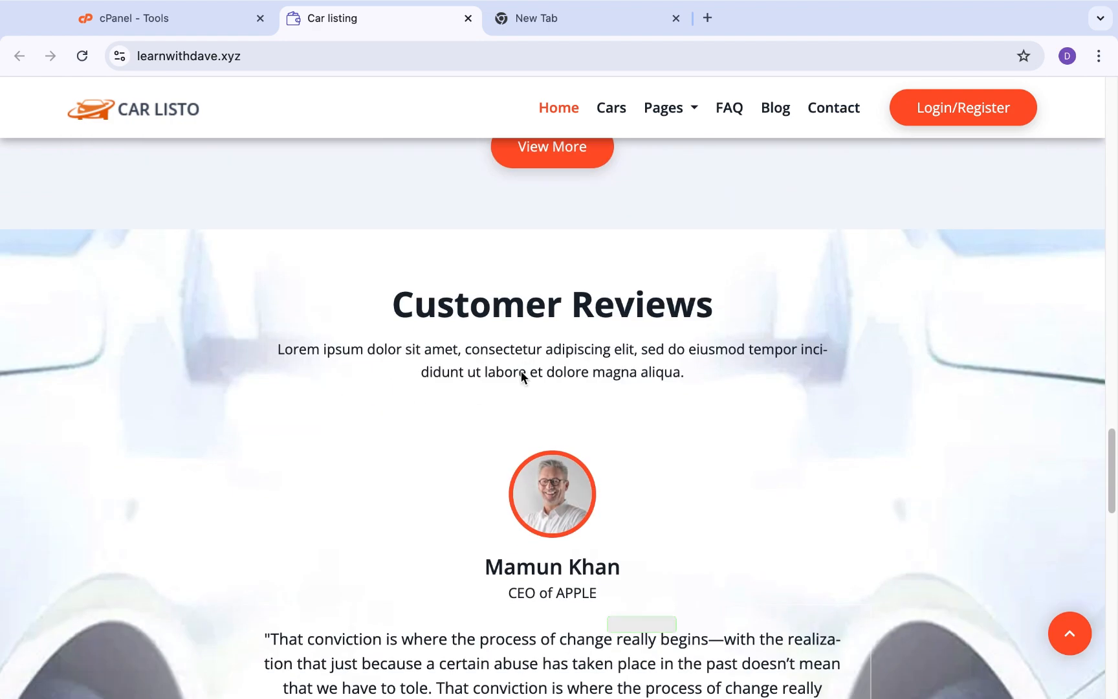
pyautogui.scroll(20, 493, 358)
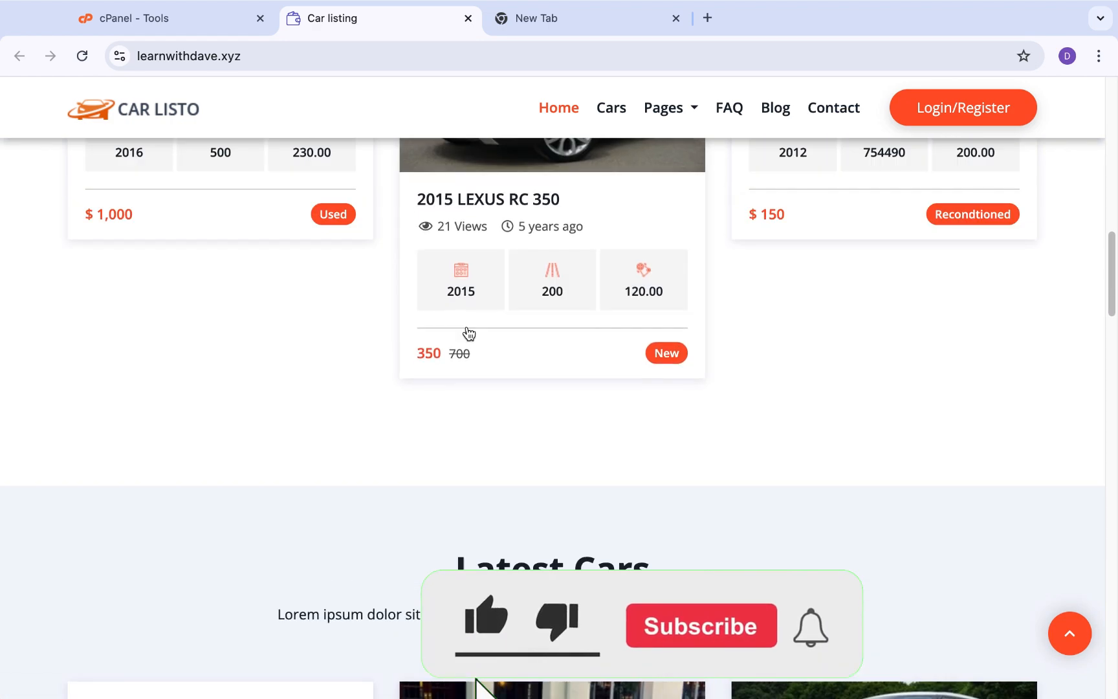
pyautogui.scroll(5, 439, 333)
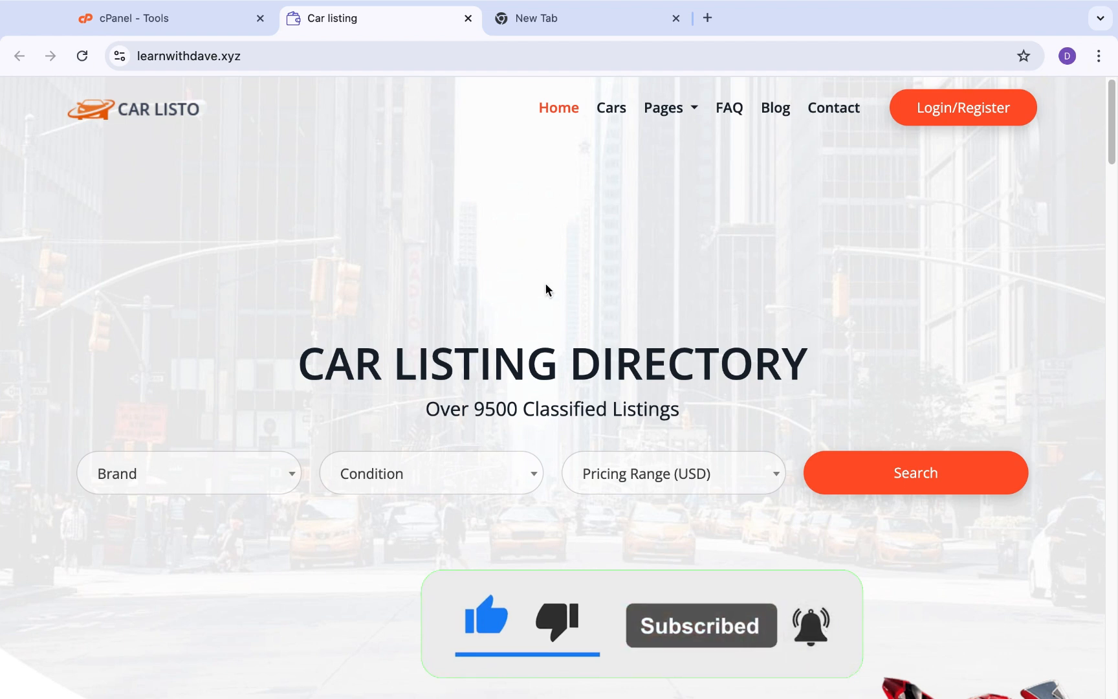
# Search cPanel's tools for "db", open MySQL Databases and examine the current database and its privileged user
pyautogui.click(195, 20)
pyautogui.click(804, 103)
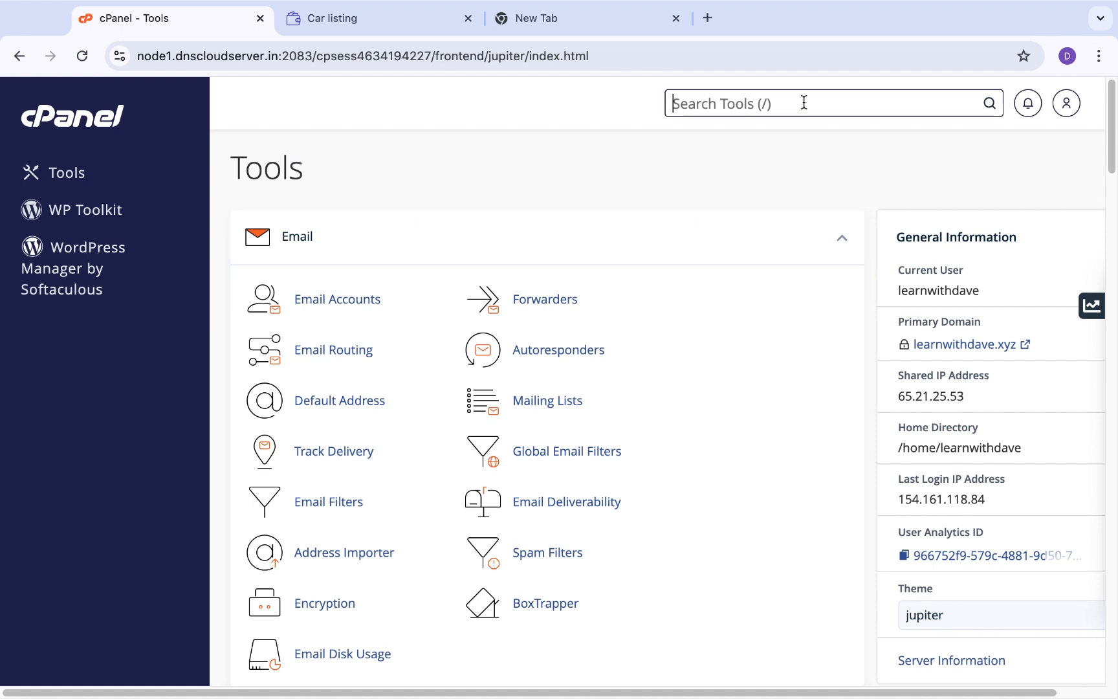
pyautogui.write('db')
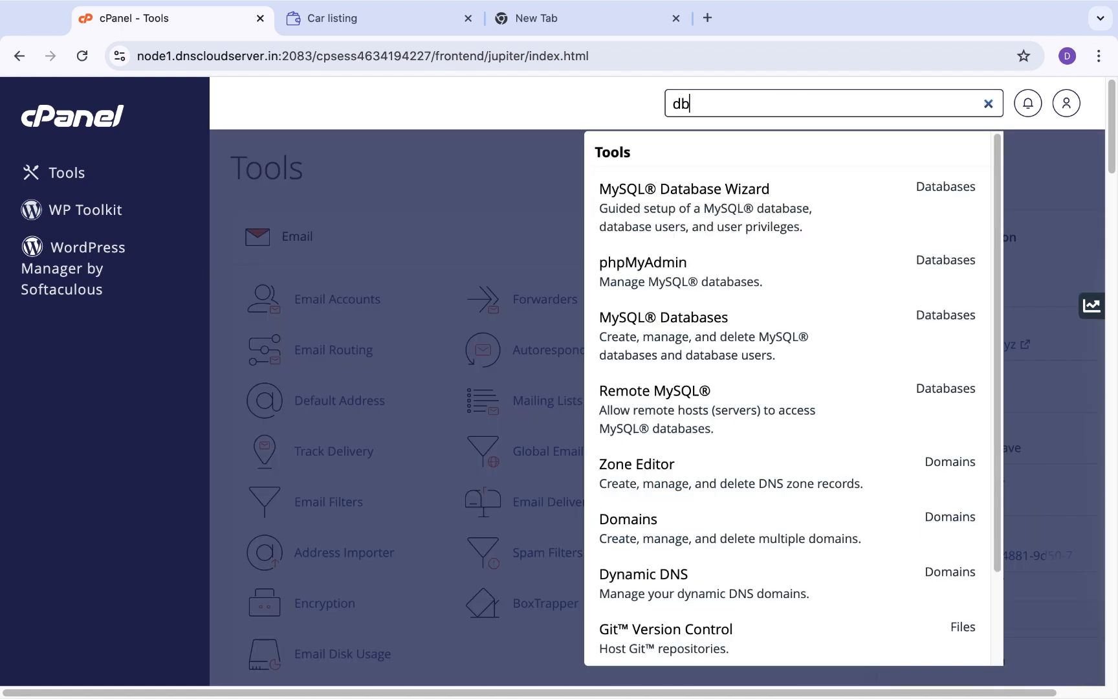
pyautogui.click(821, 347)
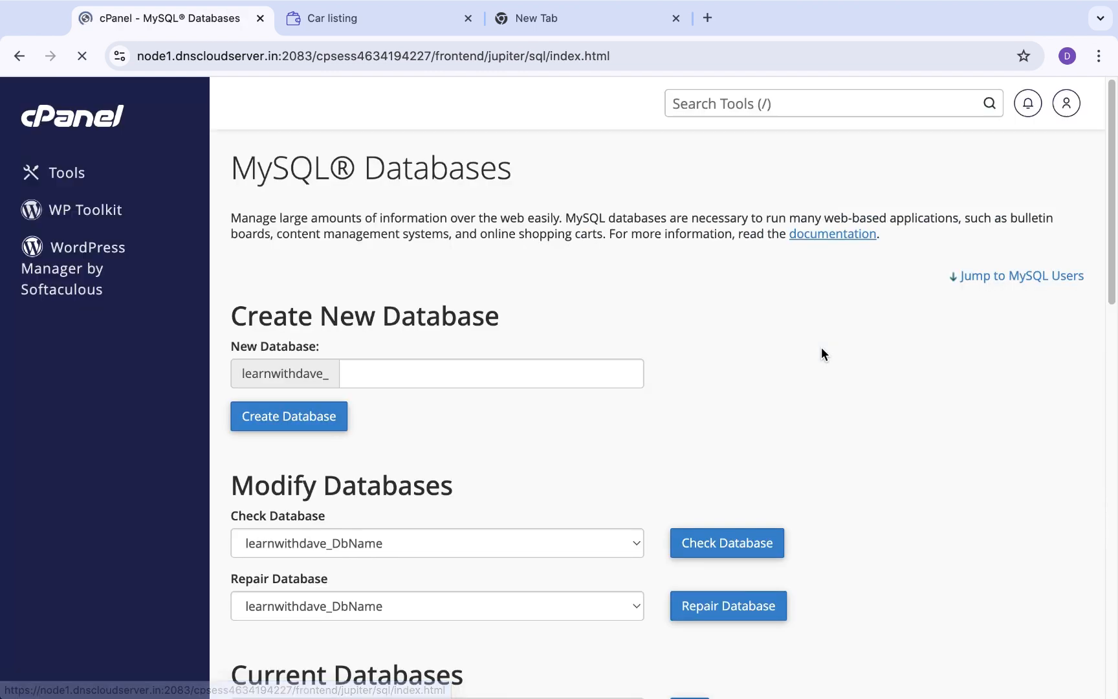
pyautogui.scroll(-5, 848, 375)
pyautogui.scroll(-1, 865, 384)
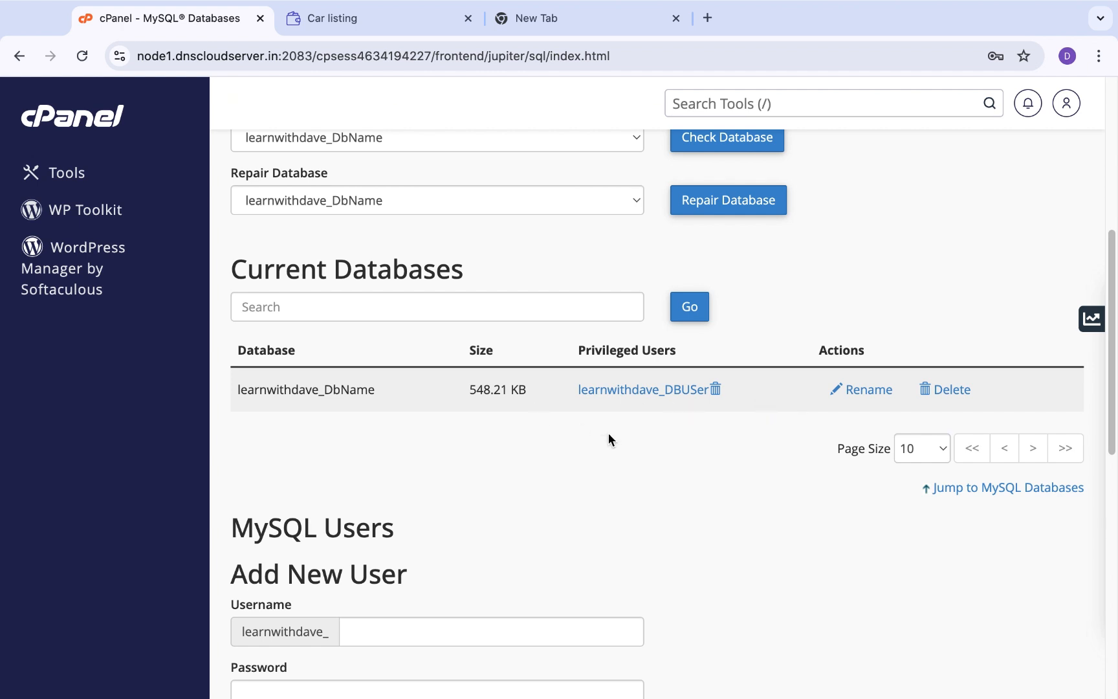
pyautogui.click(409, 28)
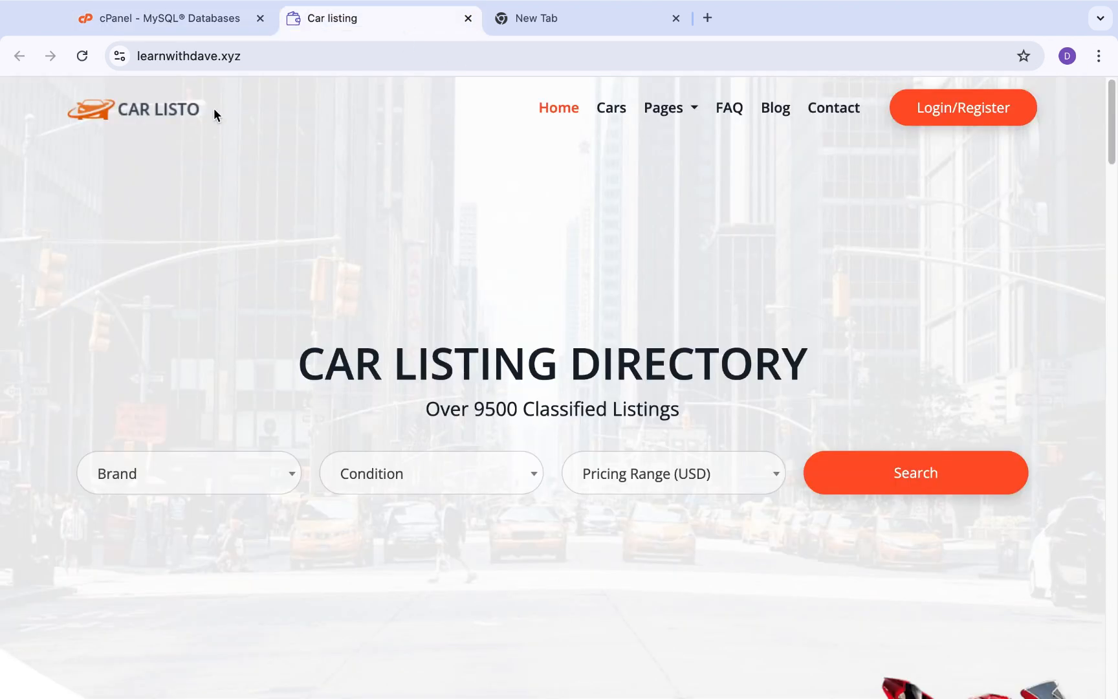
pyautogui.click(220, 18)
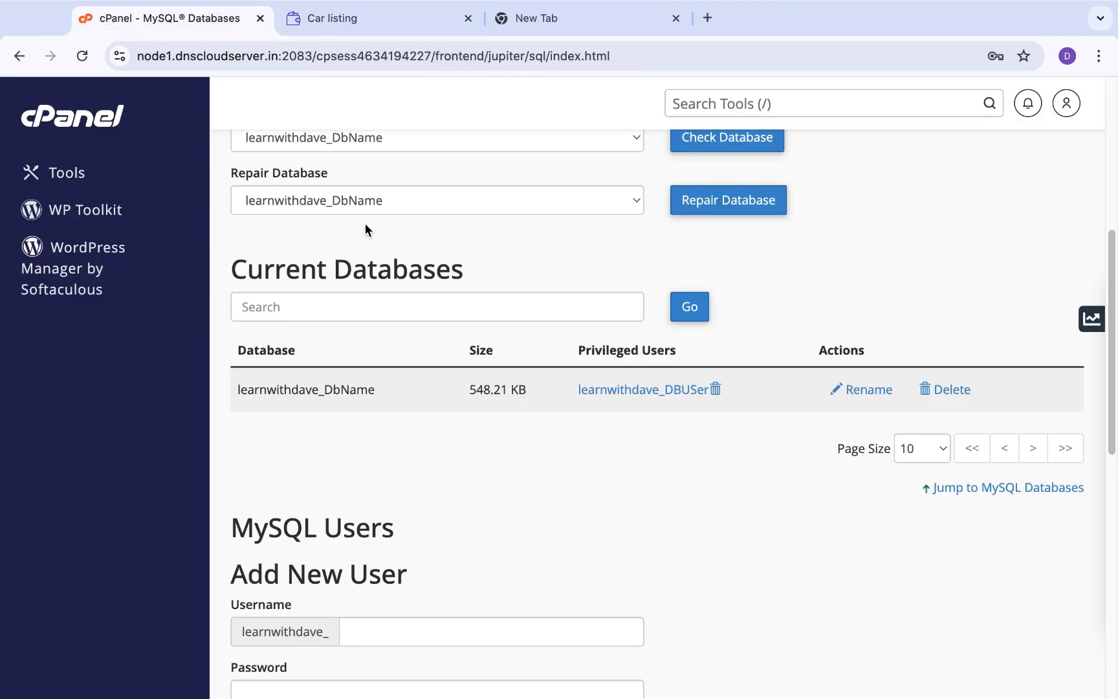
# Open File Manager from the cPanel tools and examine the website files in the public_html folder
pyautogui.click(88, 115)
pyautogui.scroll(-5, 392, 495)
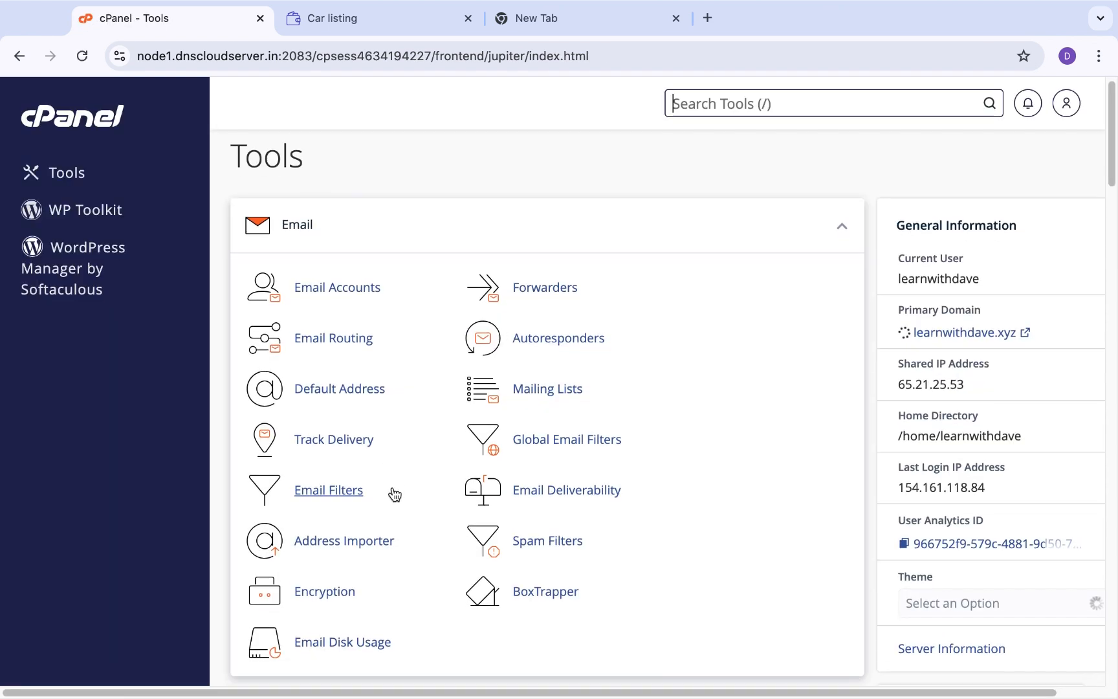
pyautogui.click(329, 518)
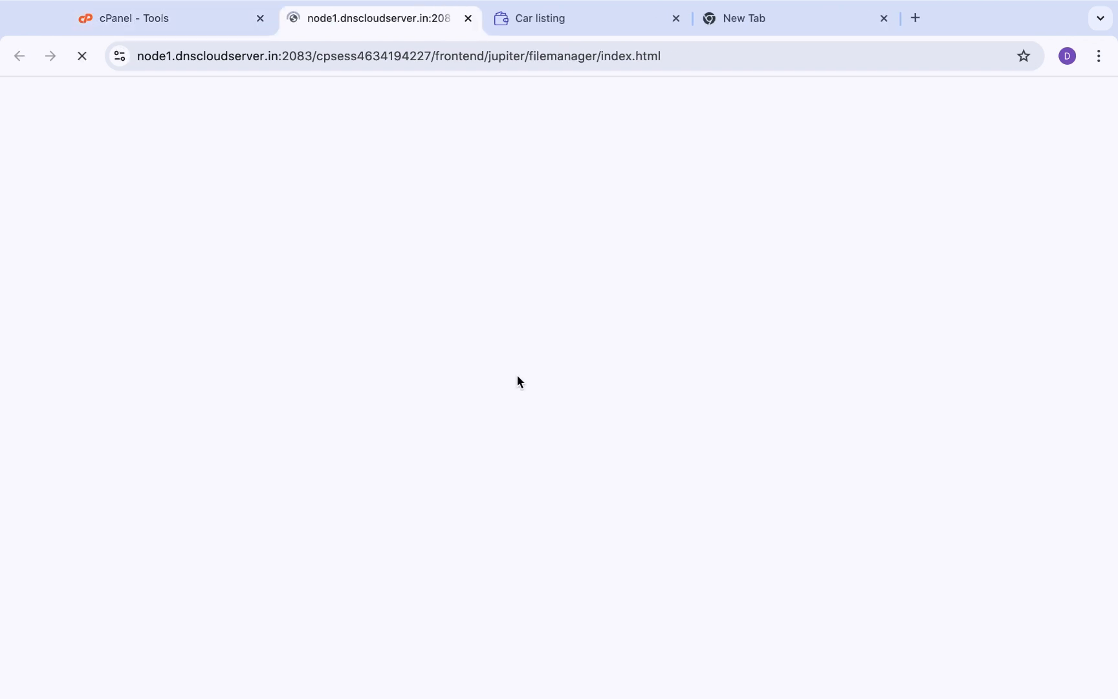
pyautogui.scroll(-3, 362, 531)
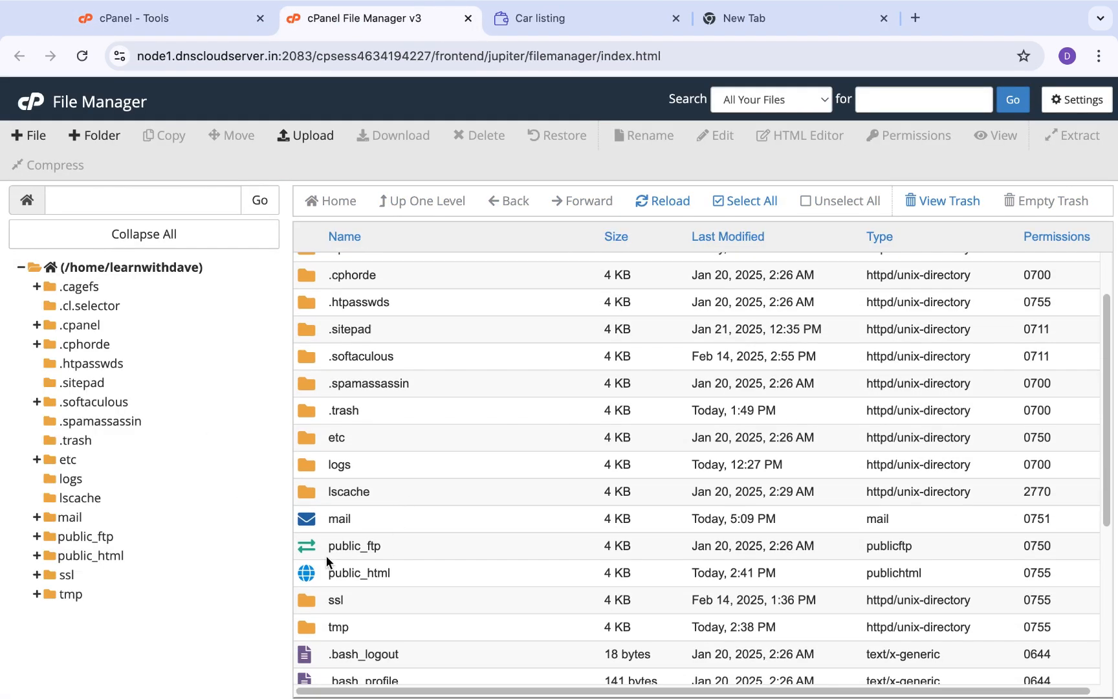
pyautogui.doubleClick(317, 575)
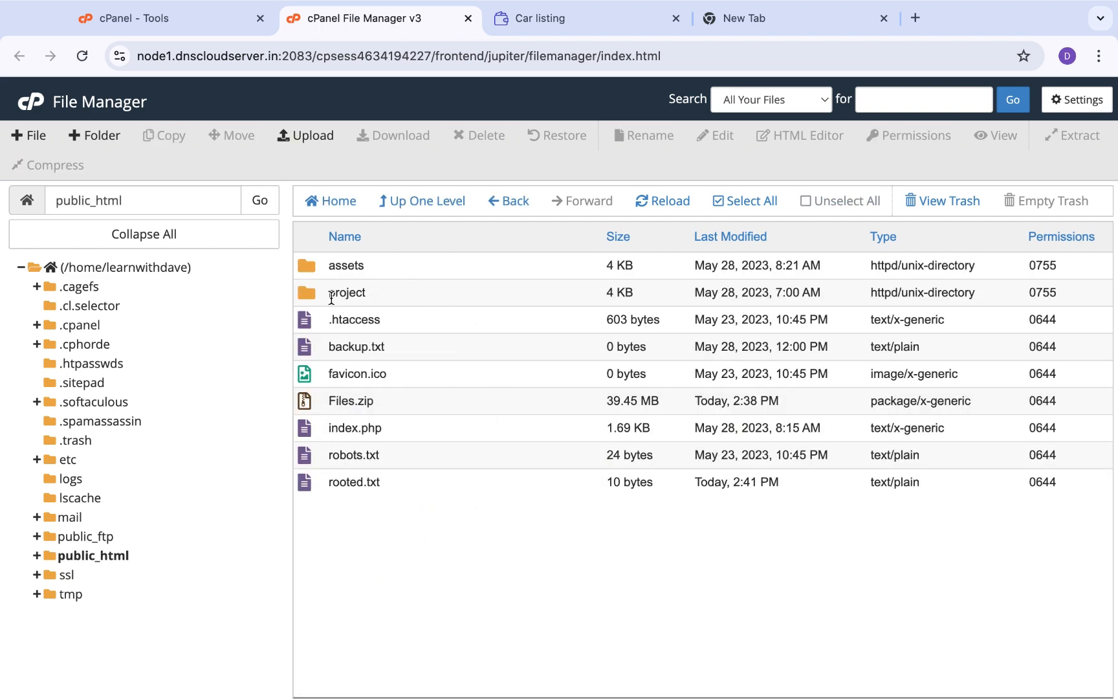
pyautogui.click(572, 16)
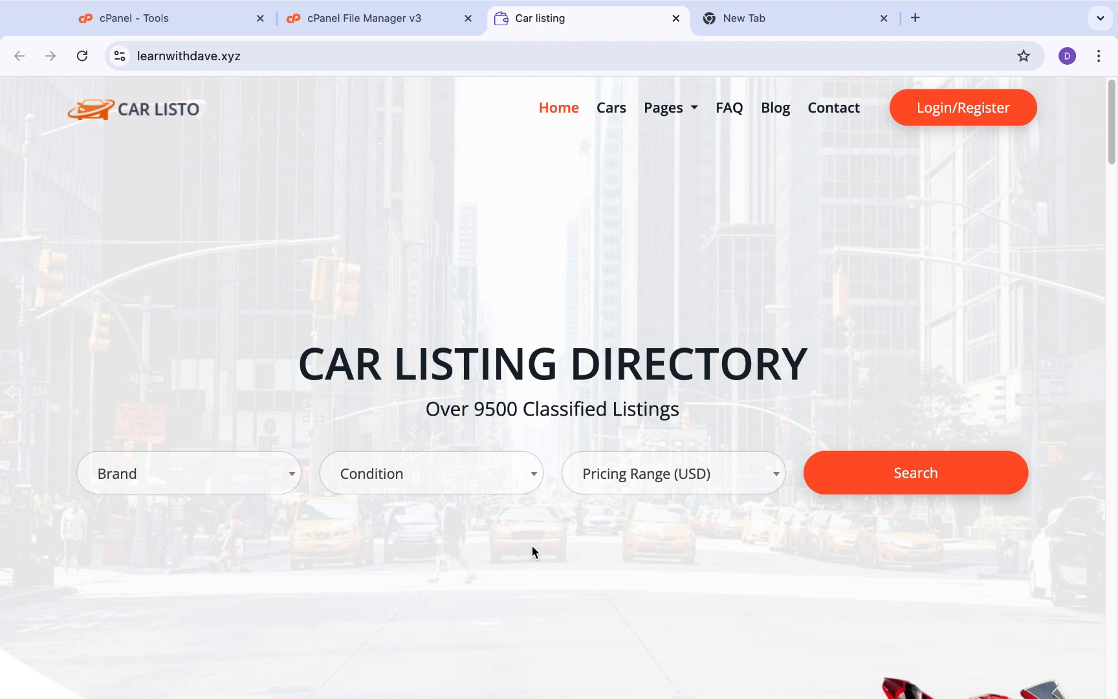
pyautogui.click(370, 19)
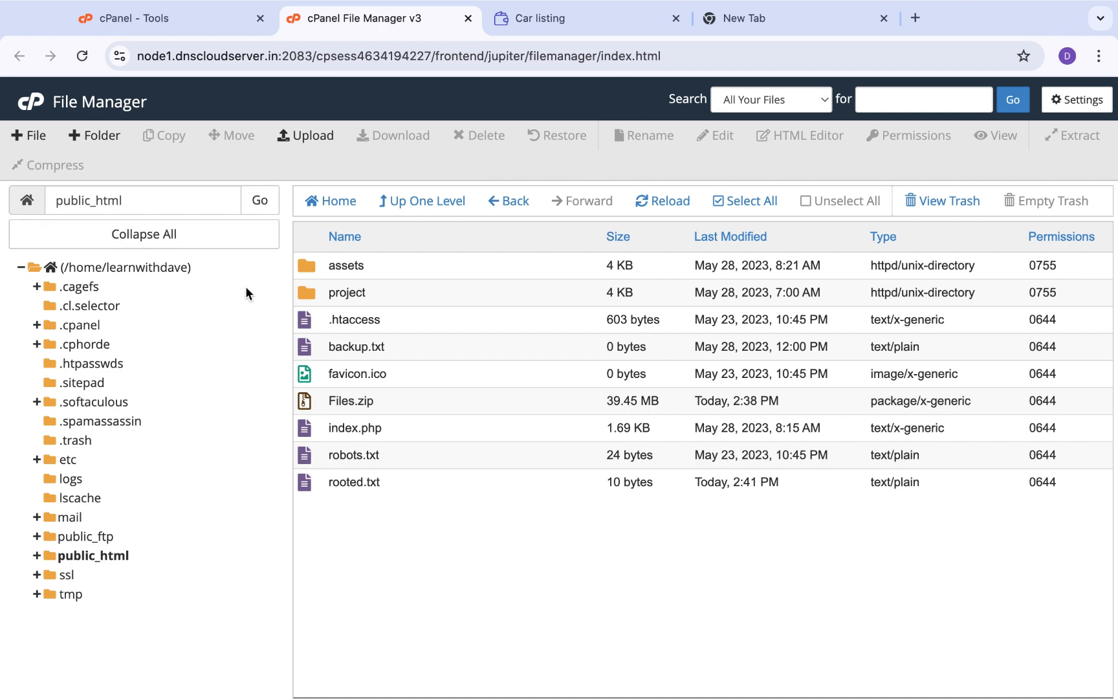
# Search cPanel's tools for "forwar", open Forwarders and examine the existing email account and domain forwarders
pyautogui.click(228, 20)
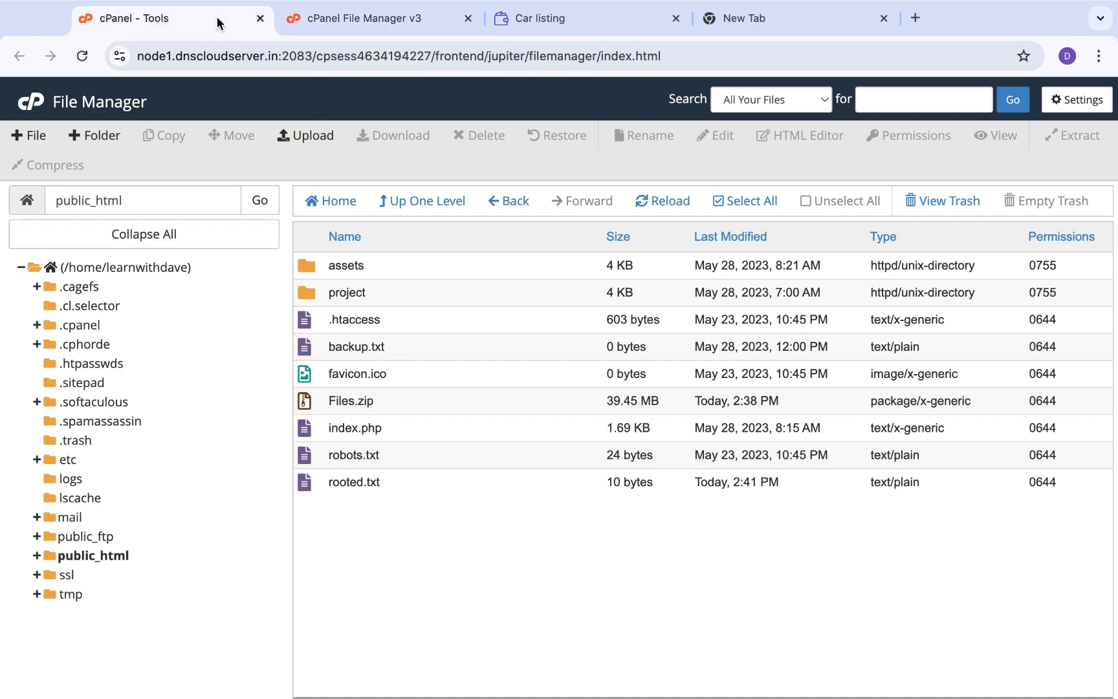
pyautogui.scroll(5, 556, 404)
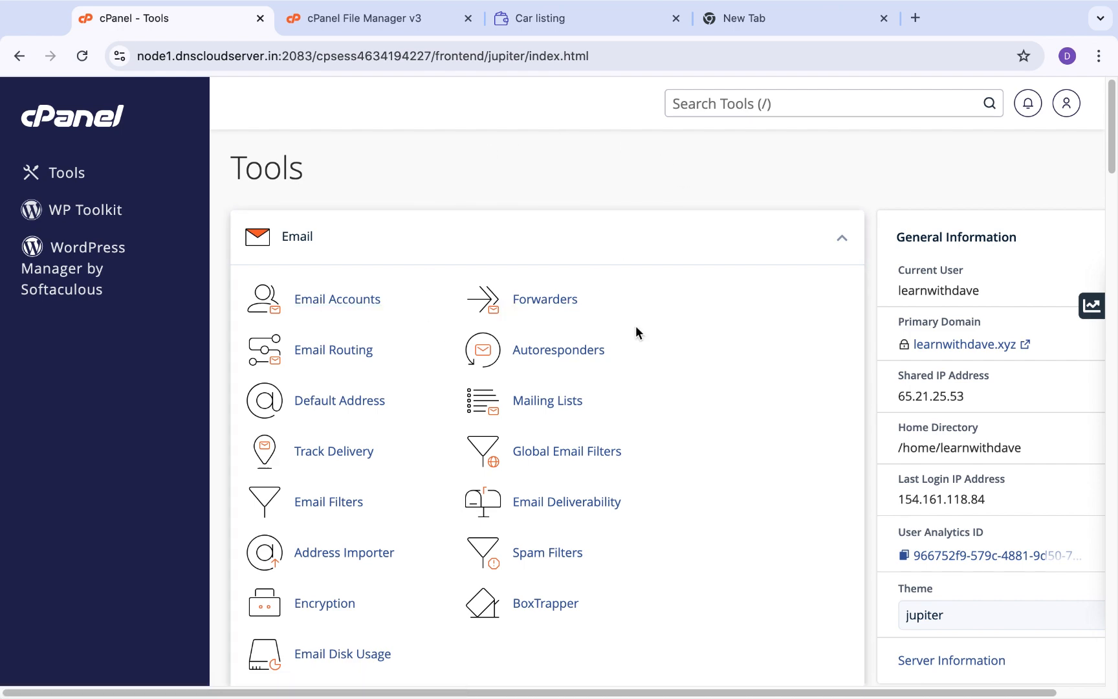
pyautogui.scroll(-3, 392, 432)
pyautogui.scroll(3, 622, 466)
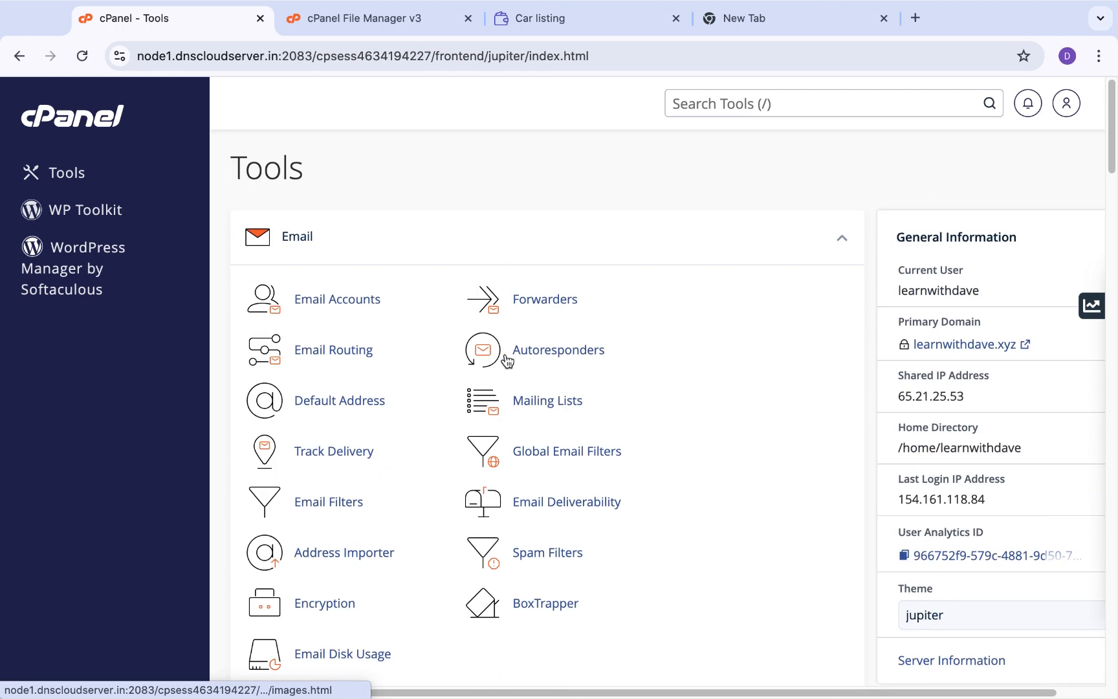
pyautogui.click(760, 103)
pyautogui.write('f')
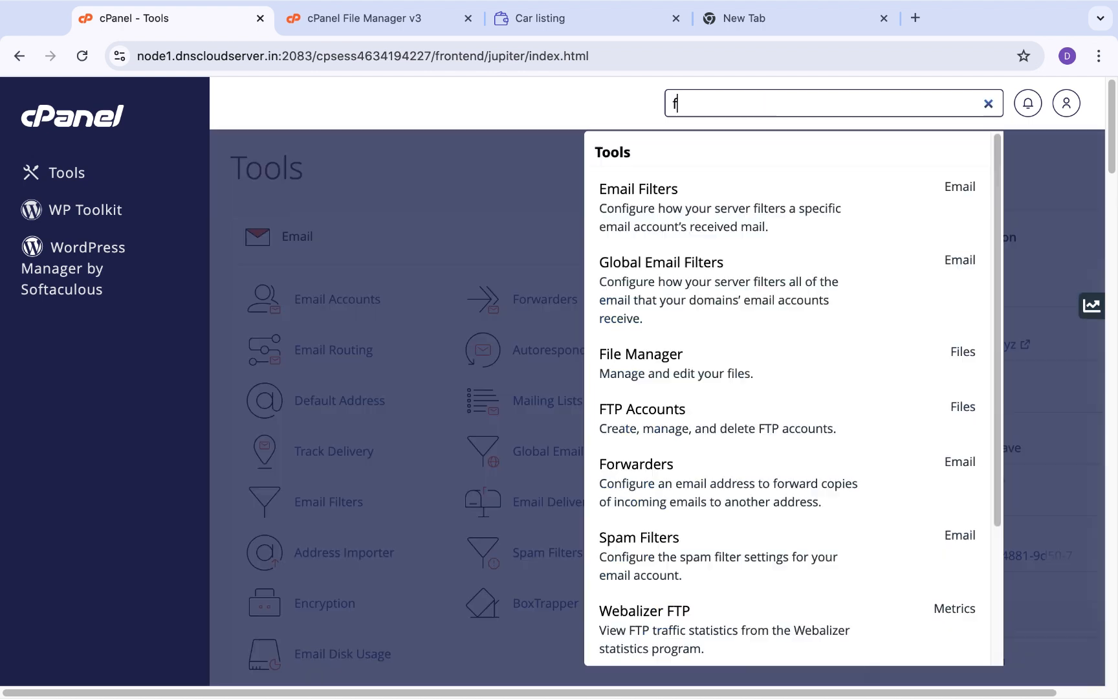
pyautogui.write('orwar')
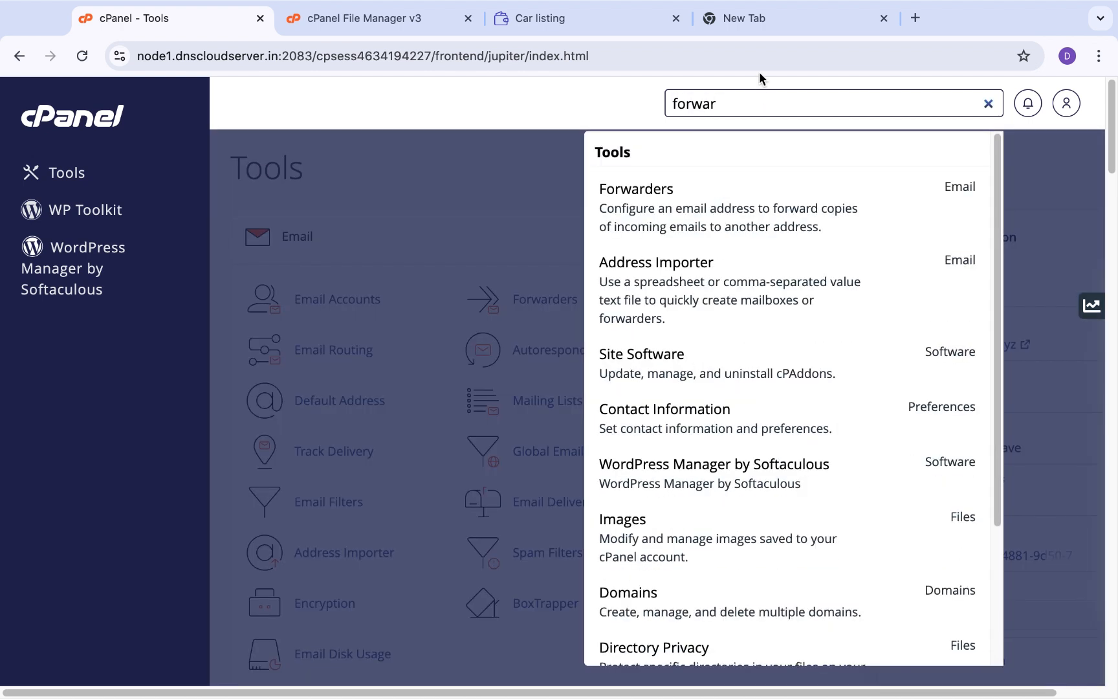
pyautogui.click(695, 220)
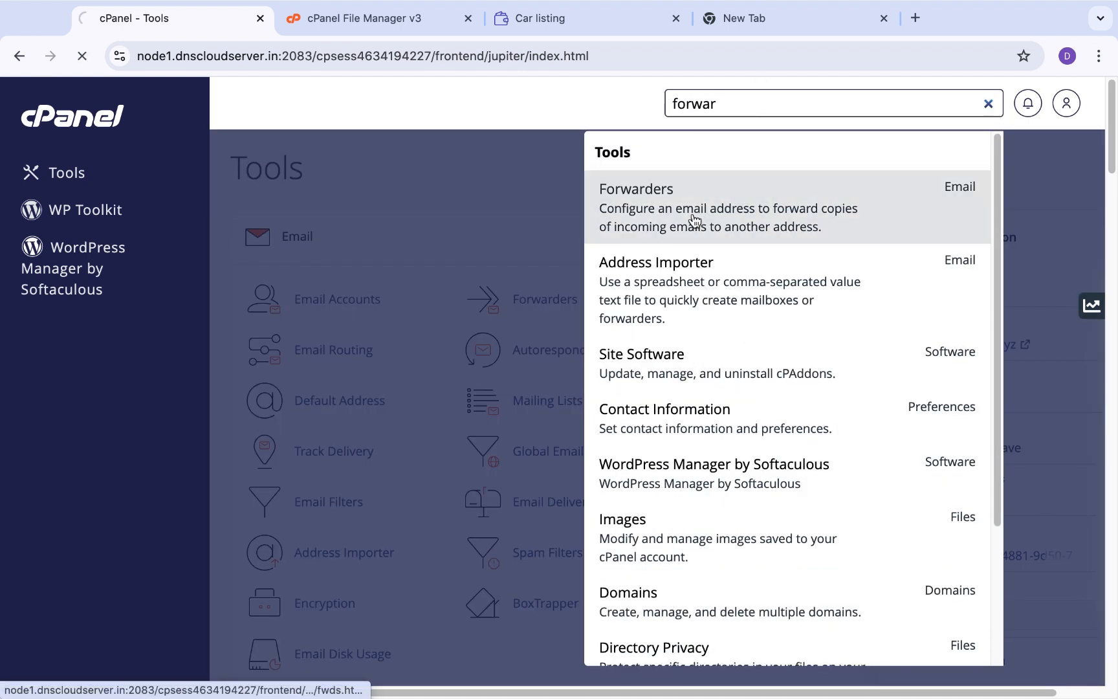
pyautogui.scroll(-5, 522, 384)
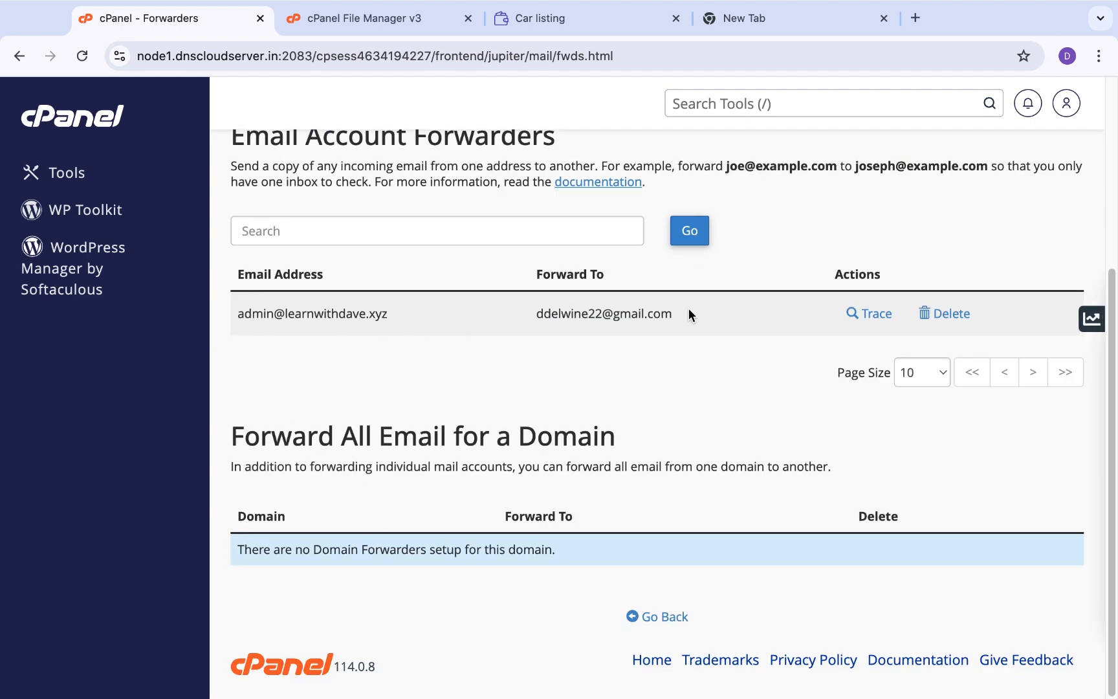
pyautogui.scroll(5, 544, 228)
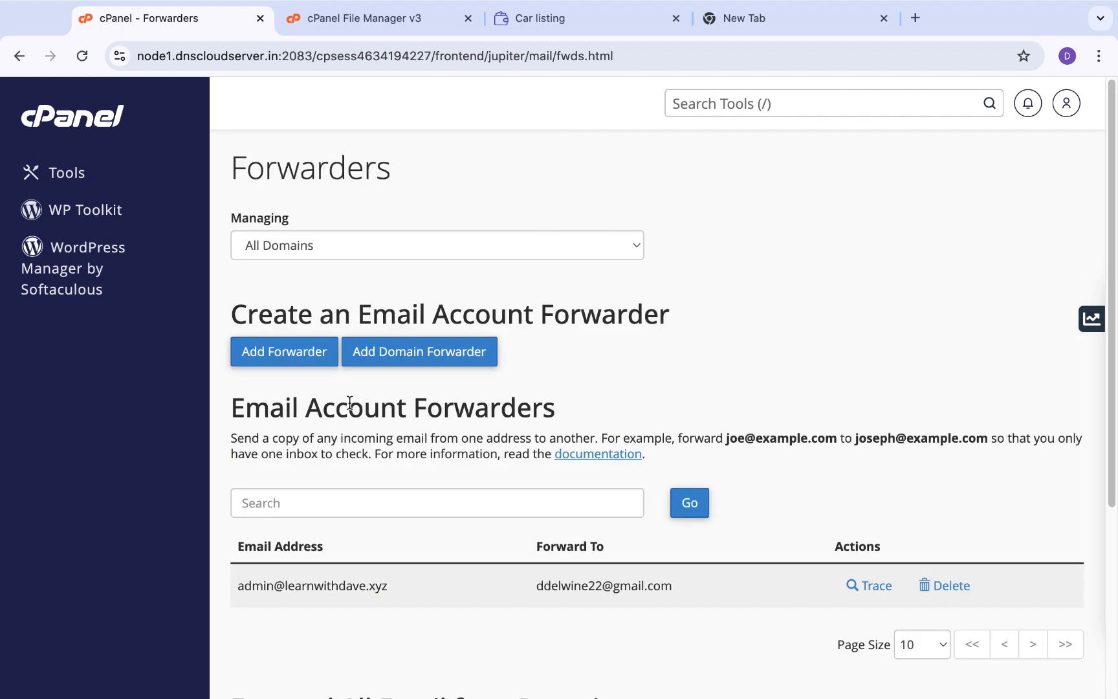
pyautogui.click(527, 17)
pyautogui.click(369, 17)
pyautogui.click(193, 10)
# Return to the cPanel tools overview, search for "bac" and open the Backup Wizard
pyautogui.click(65, 120)
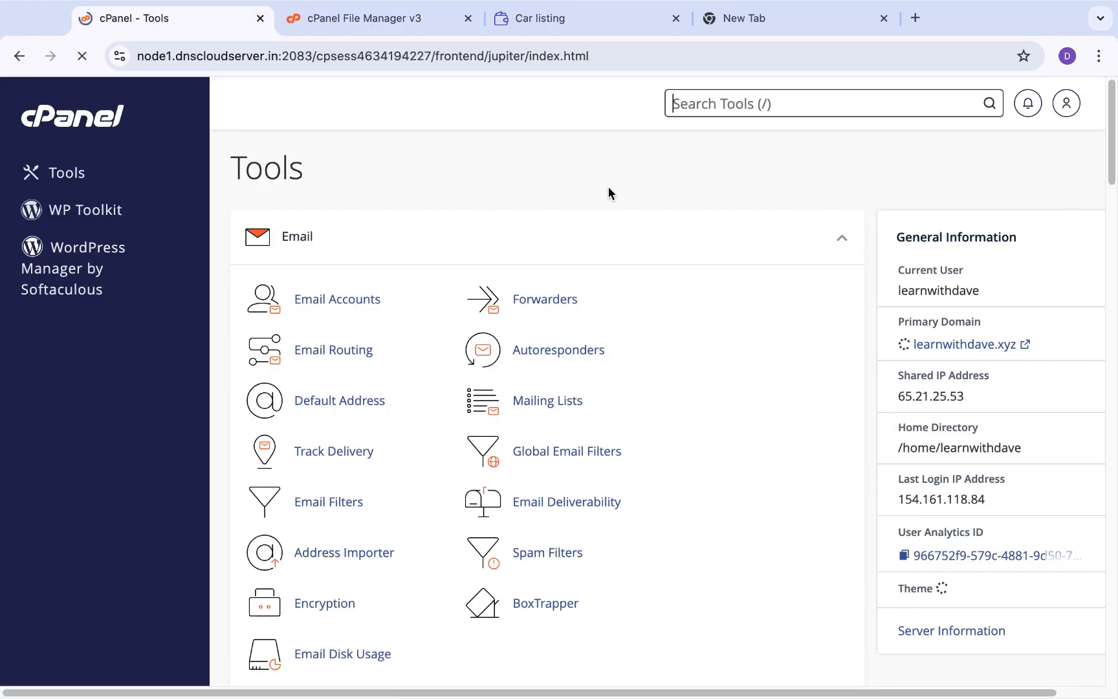
pyautogui.click(705, 102)
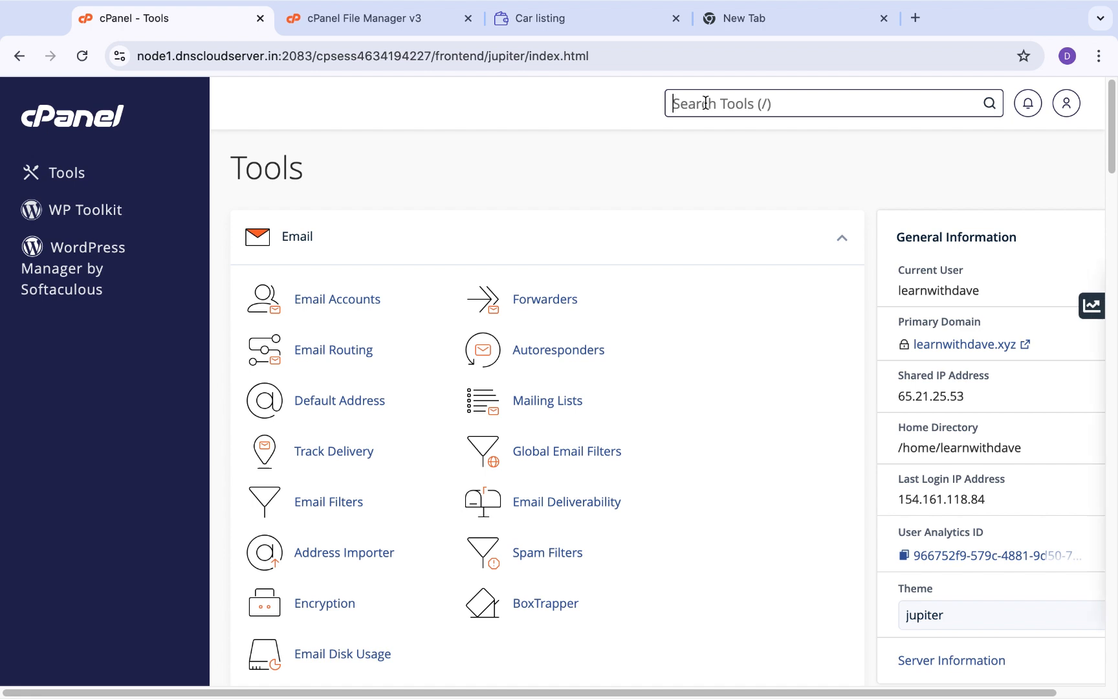
pyautogui.write('bac')
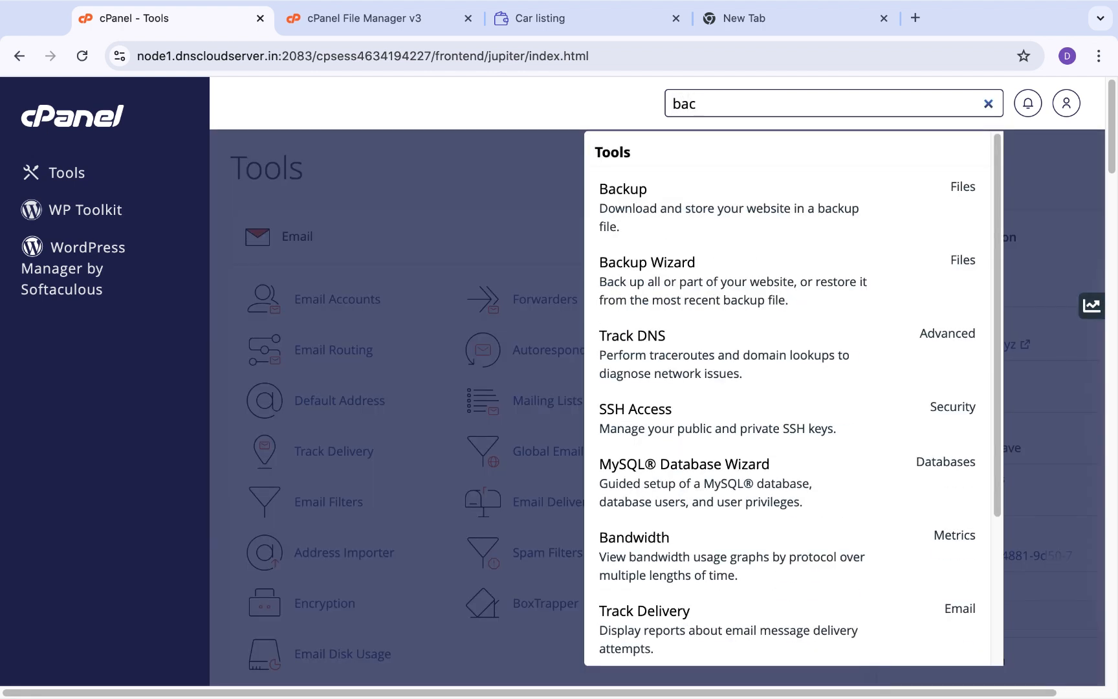
pyautogui.click(696, 289)
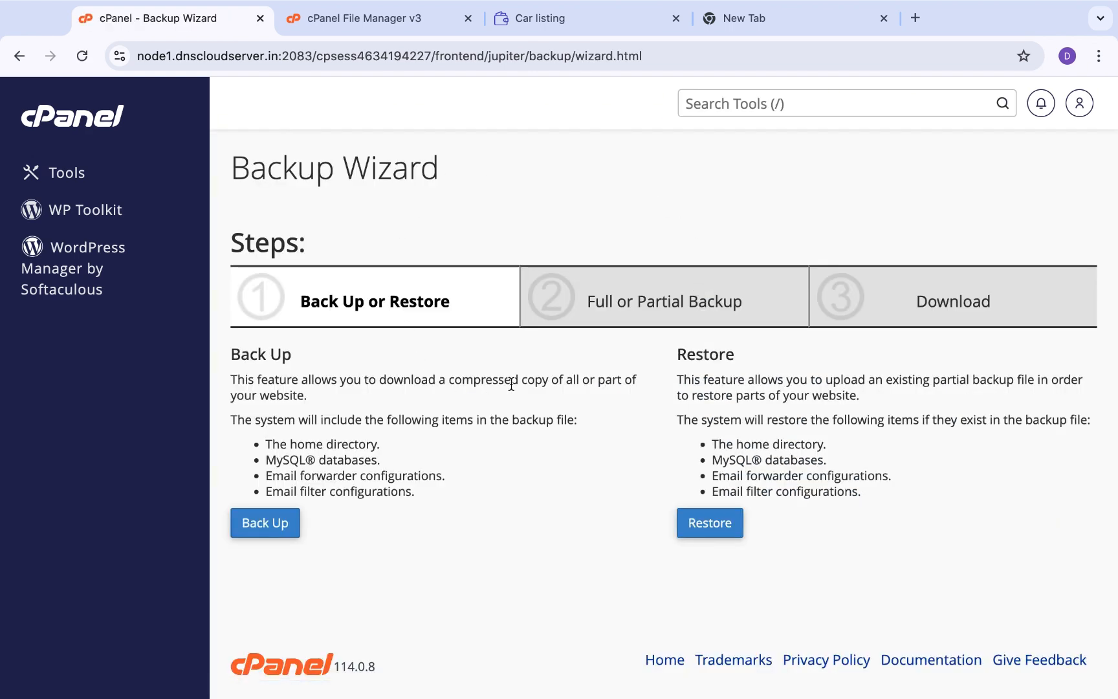
# Start a backup in the wizard and download a partial backup of the home directory
pyautogui.click(265, 523)
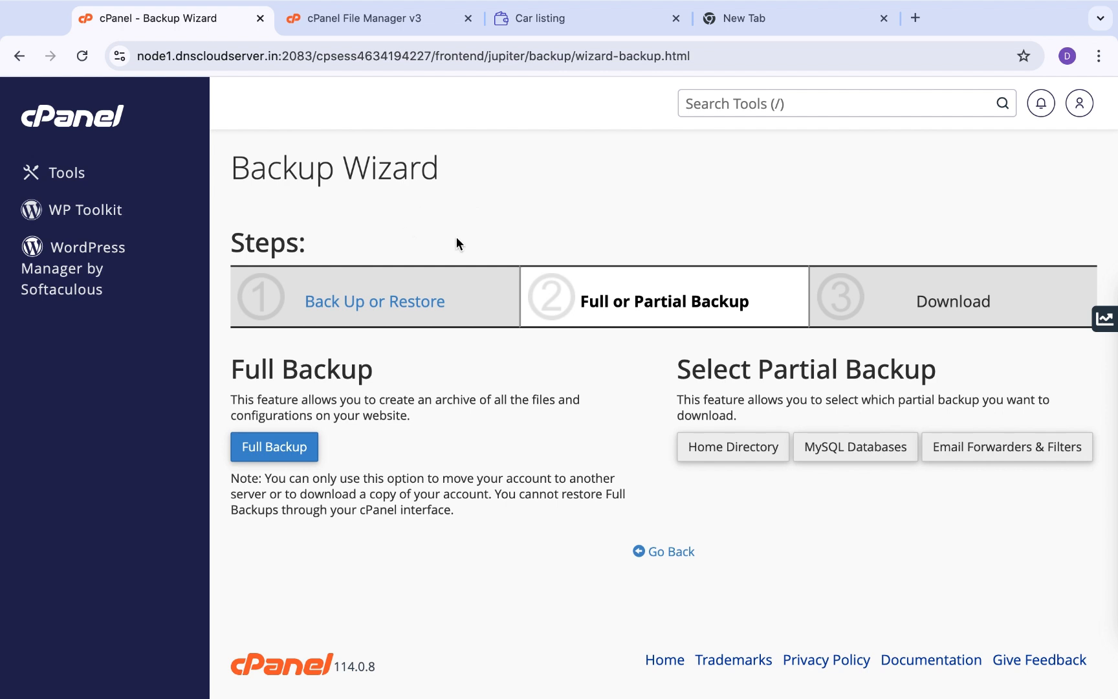
pyautogui.click(730, 461)
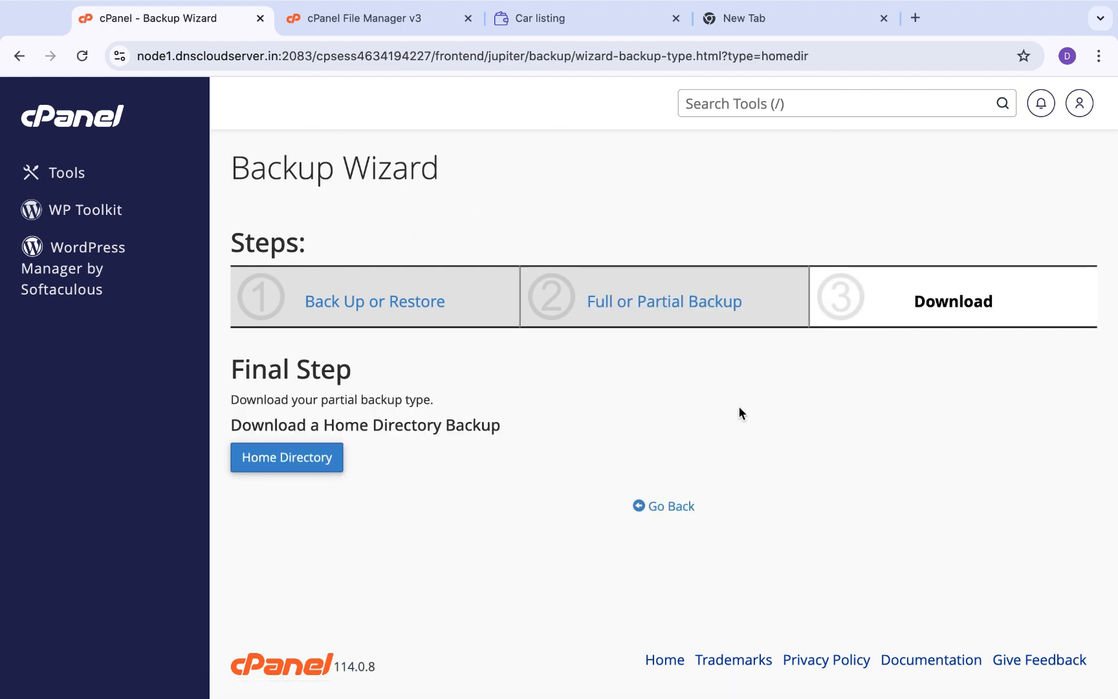
pyautogui.click(288, 463)
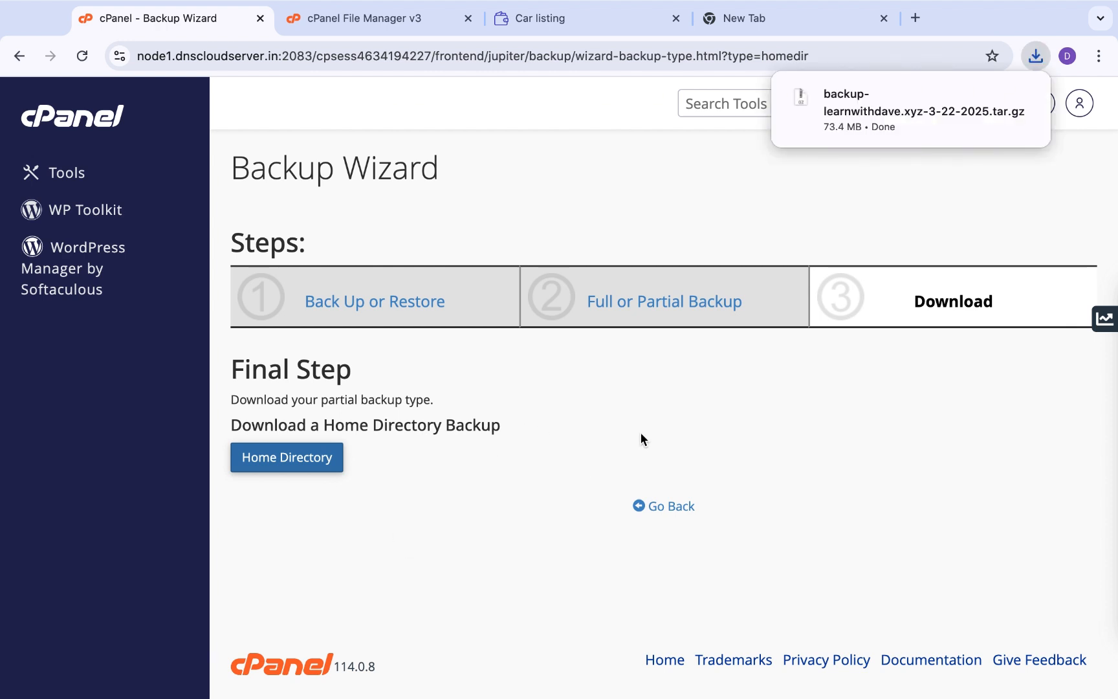
pyautogui.moveTo(877, 123)
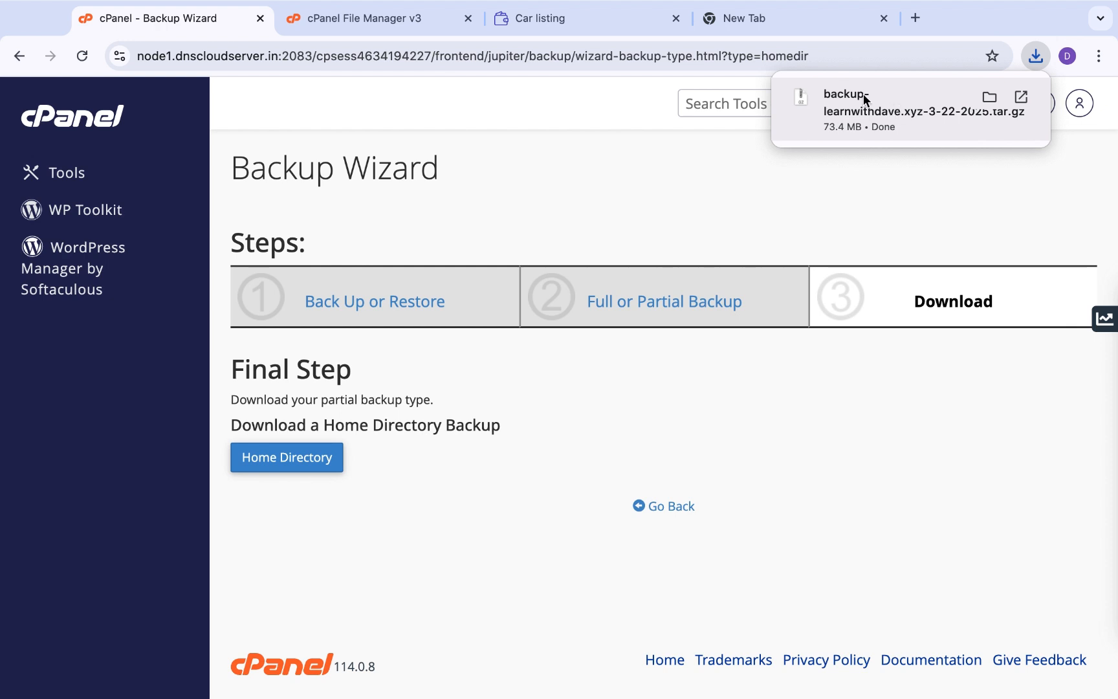
# Return to the backup type selection and download a MySQL database backup of learnwithdave_DbName
pyautogui.click(667, 305)
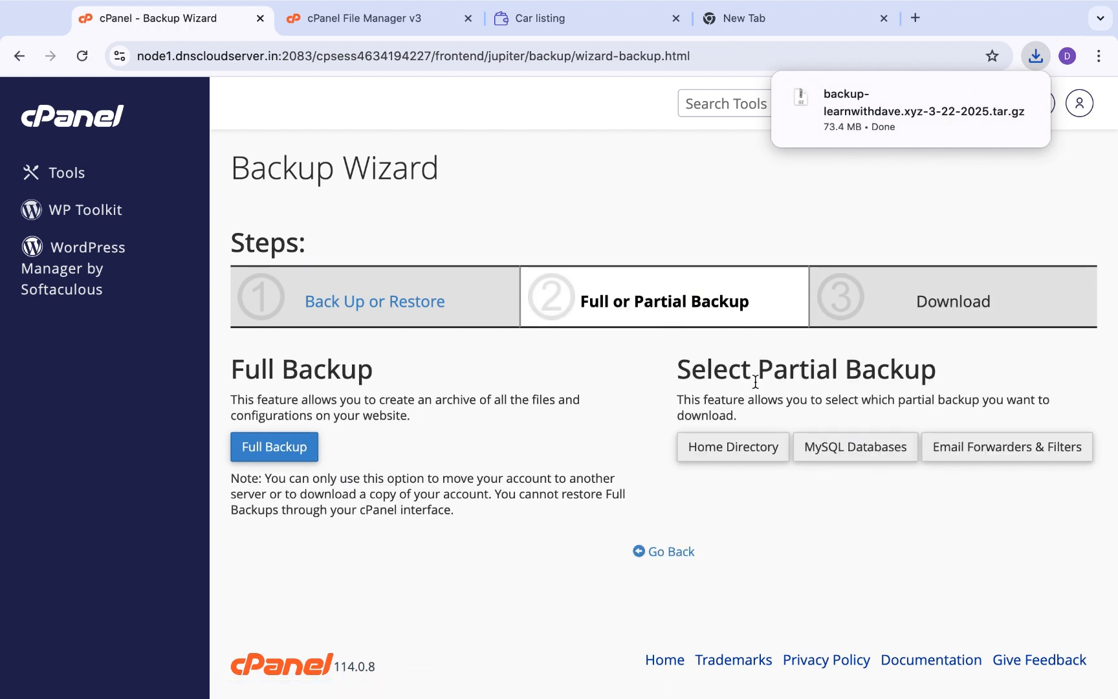
pyautogui.click(839, 457)
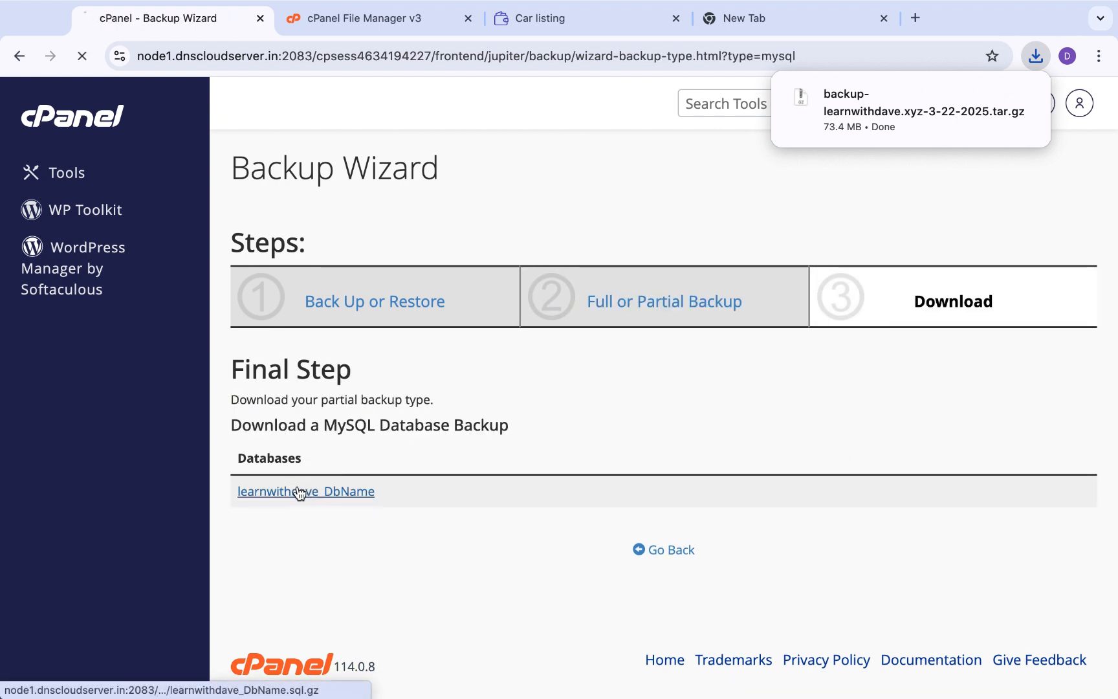
pyautogui.click(301, 492)
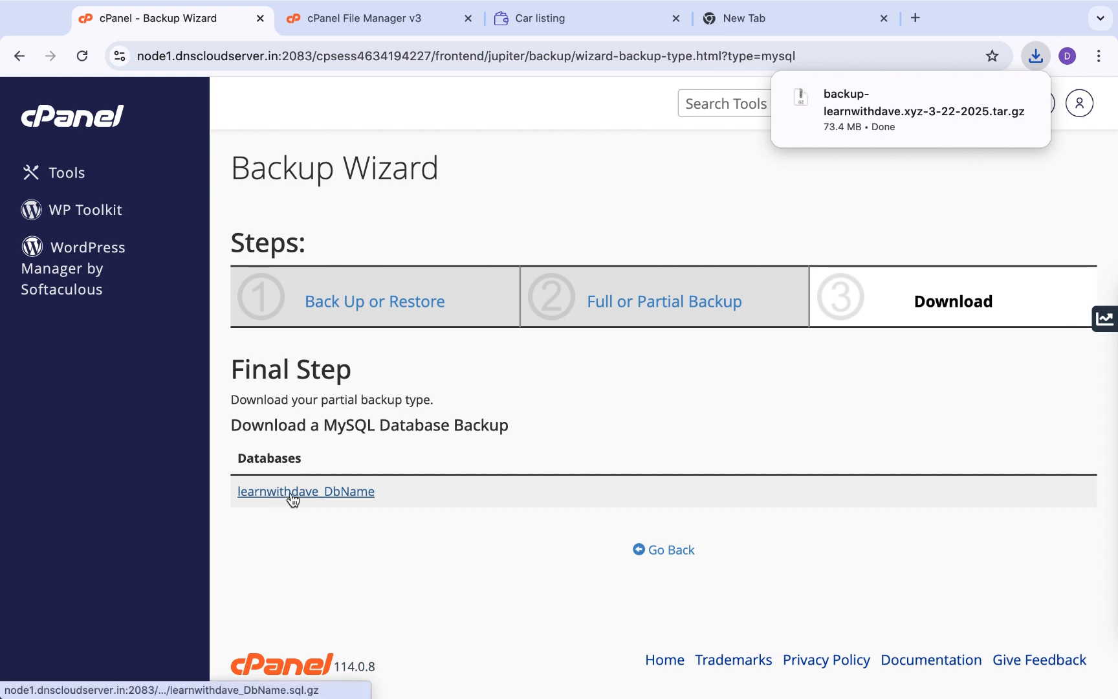
pyautogui.click(348, 495)
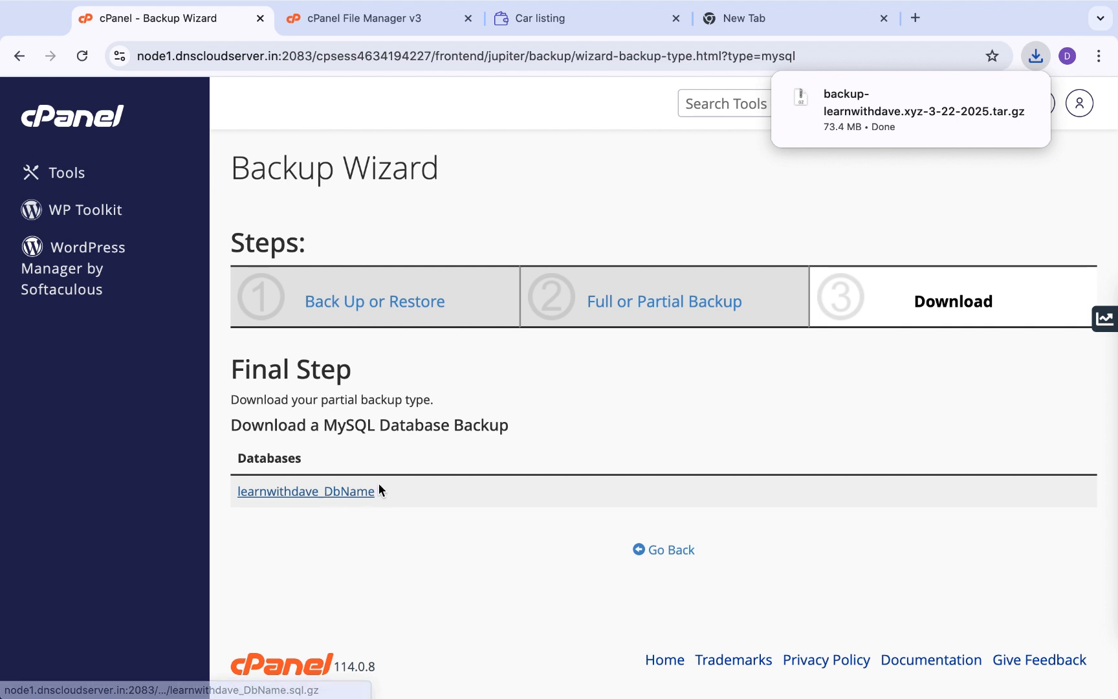
# Go back to the backup type selection and download the email forwarders backup for learnwithdave.xyz
pyautogui.click(653, 303)
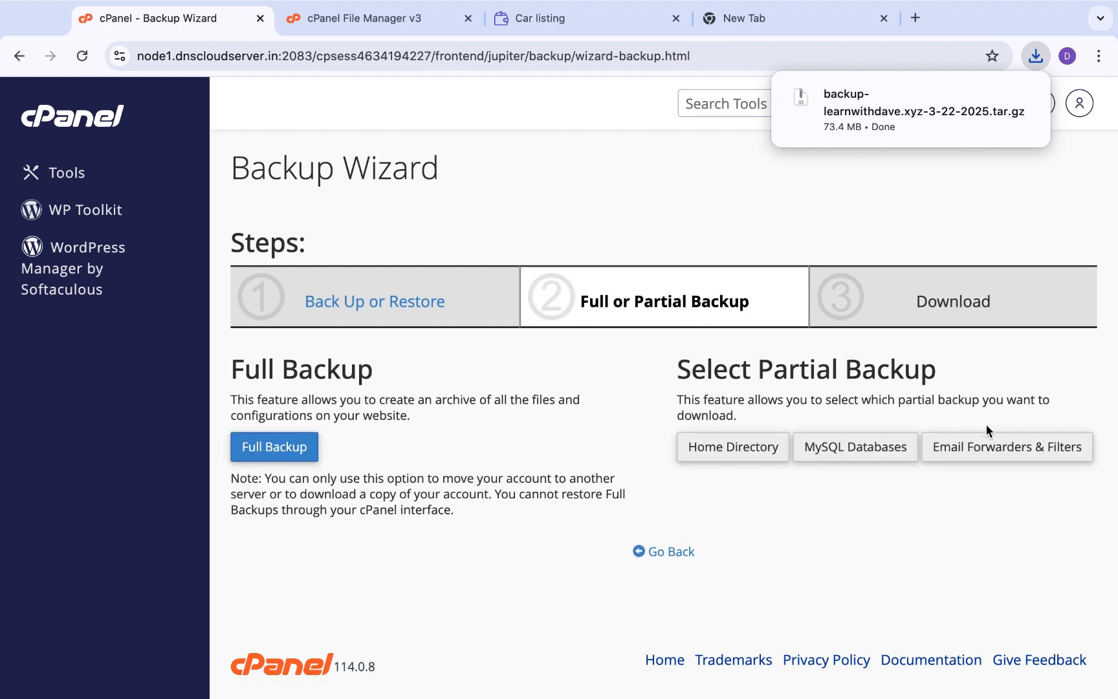
pyautogui.click(1000, 447)
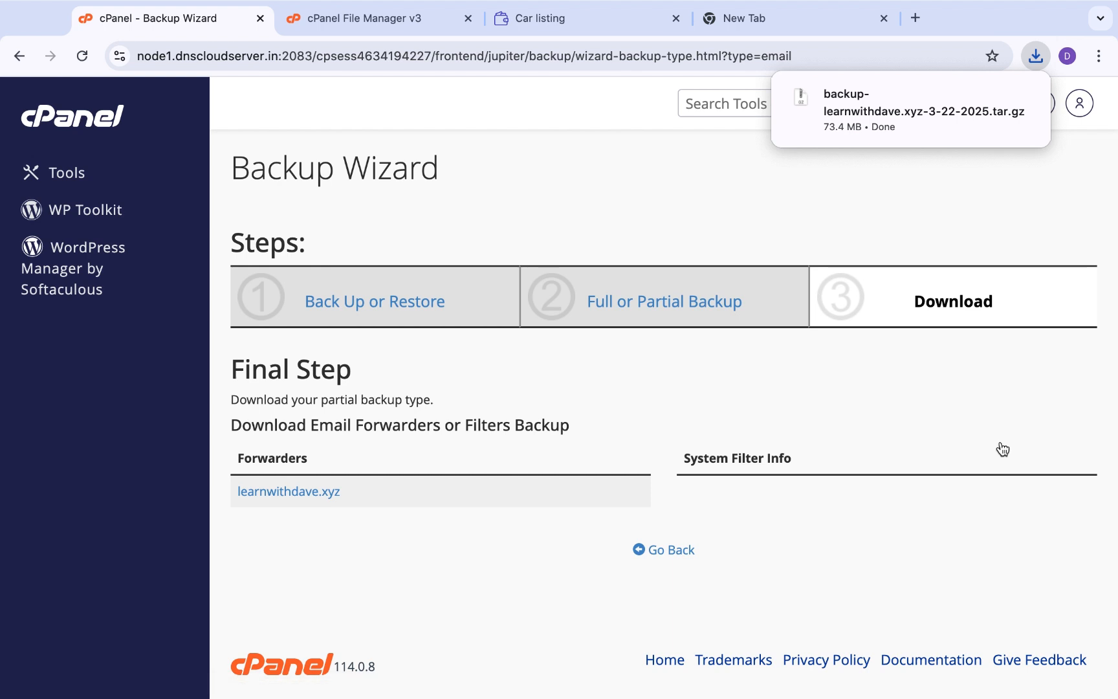
pyautogui.click(286, 493)
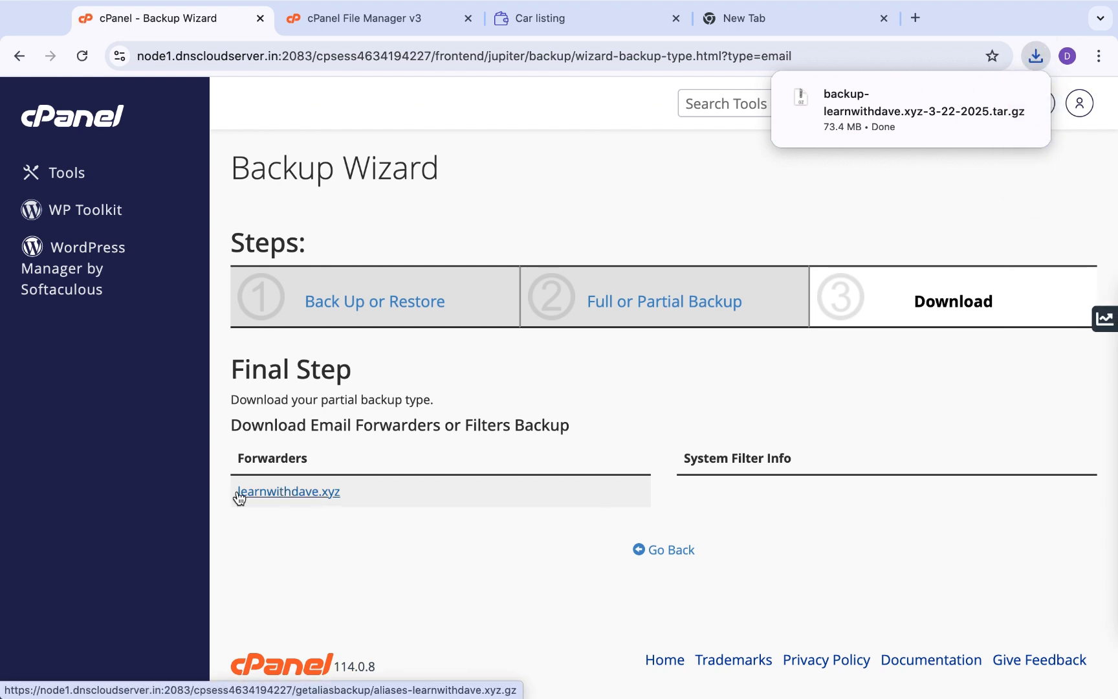
pyautogui.moveTo(1022, 98)
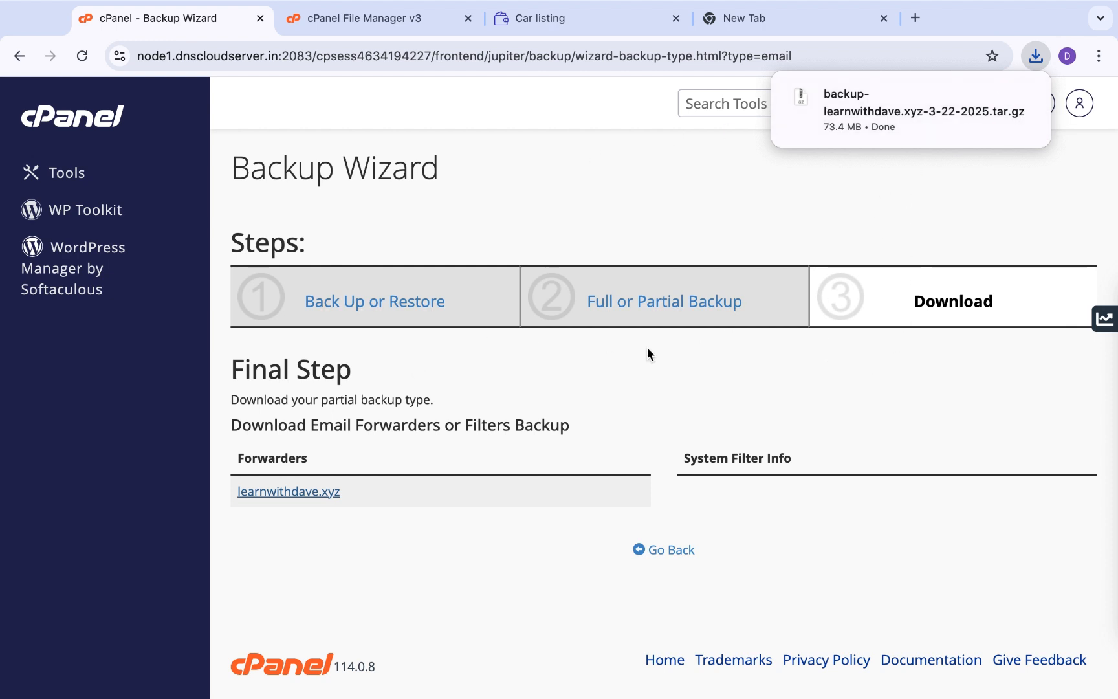
# Return to the cPanel tools overview, log in with the prefilled credentials at the login page and skip the starting-point dialog
pyautogui.click(74, 129)
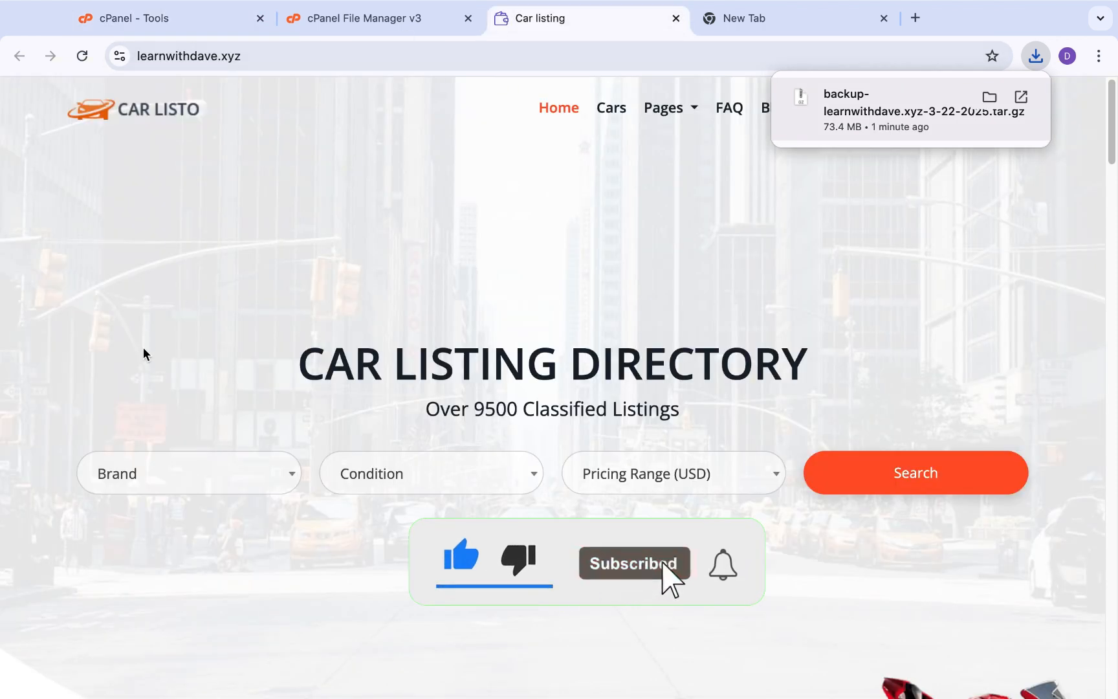
pyautogui.click(187, 23)
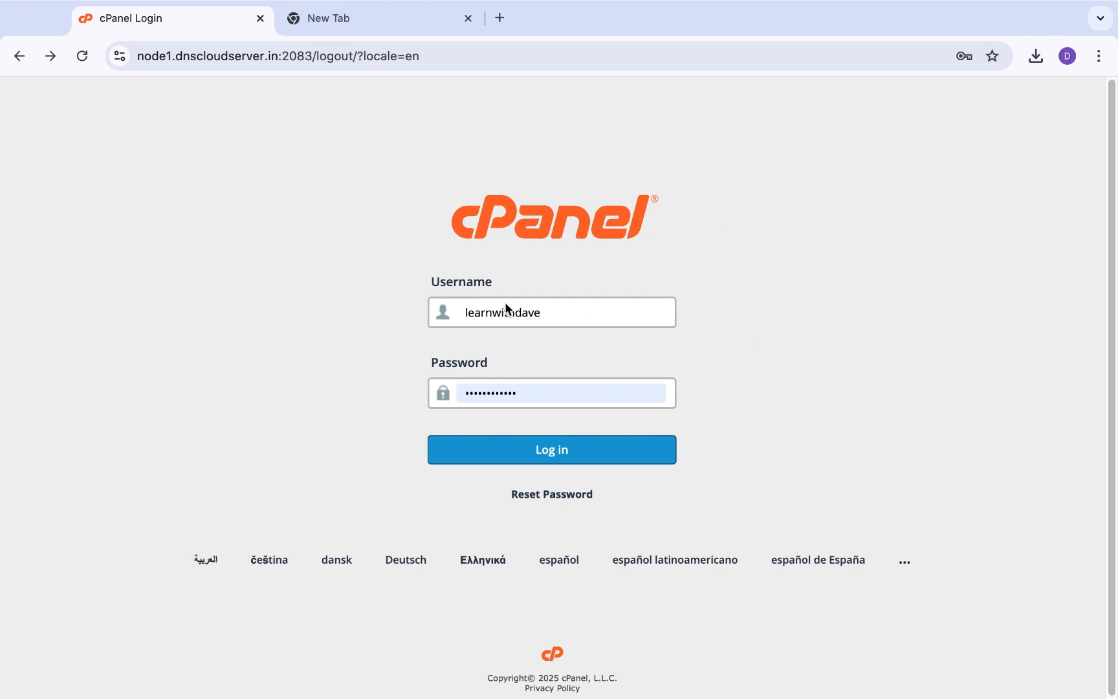
pyautogui.click(537, 450)
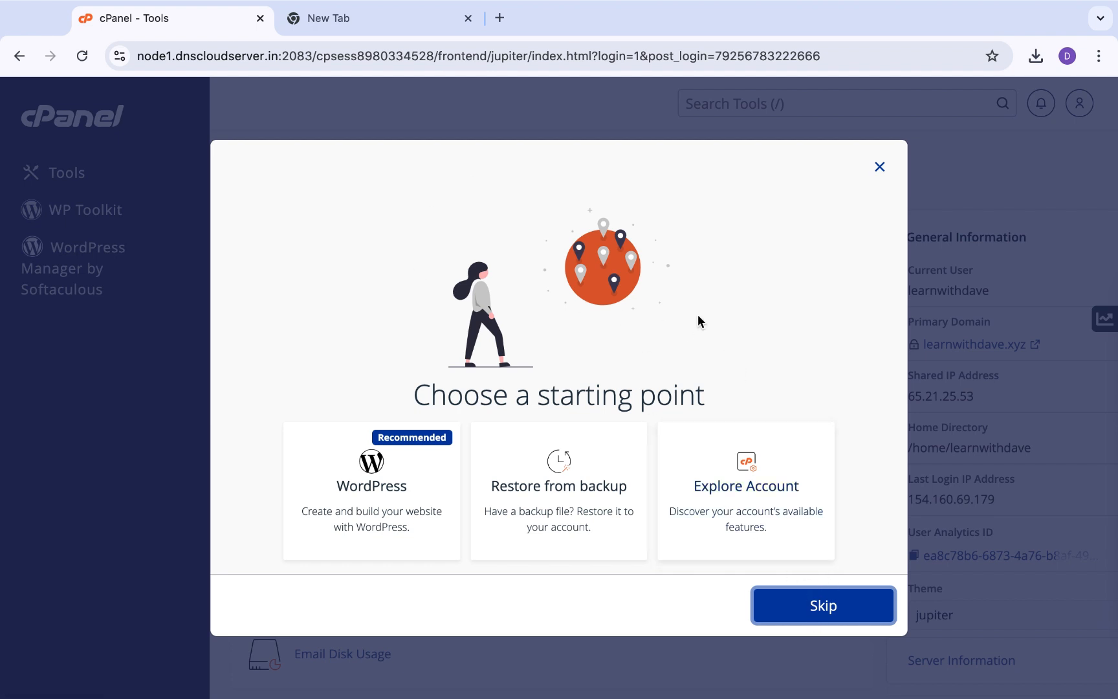
pyautogui.click(832, 605)
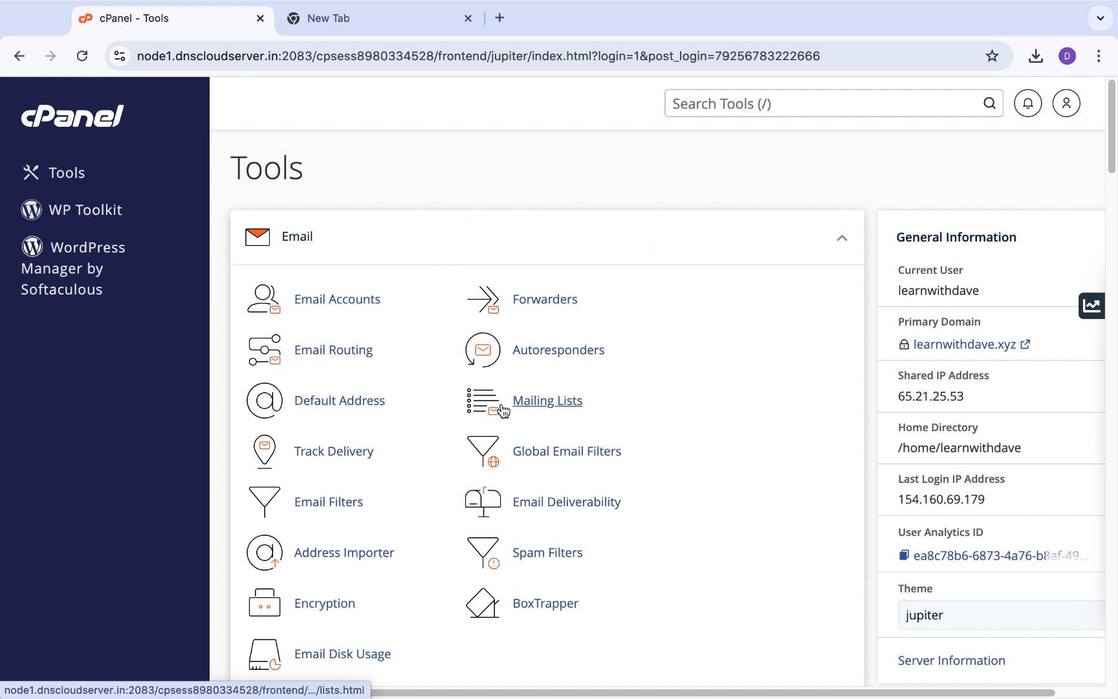
# Examine the Email Accounts list, and search the tools for "db" to examine the current databases in MySQL Databases
pyautogui.click(341, 306)
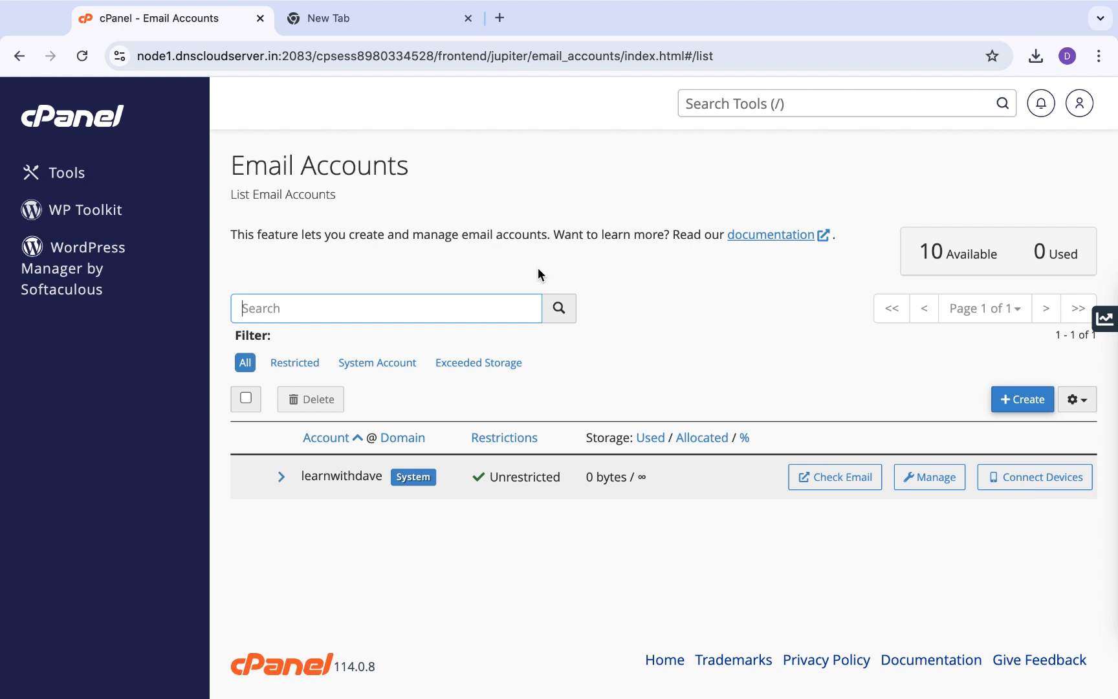
pyautogui.click(57, 116)
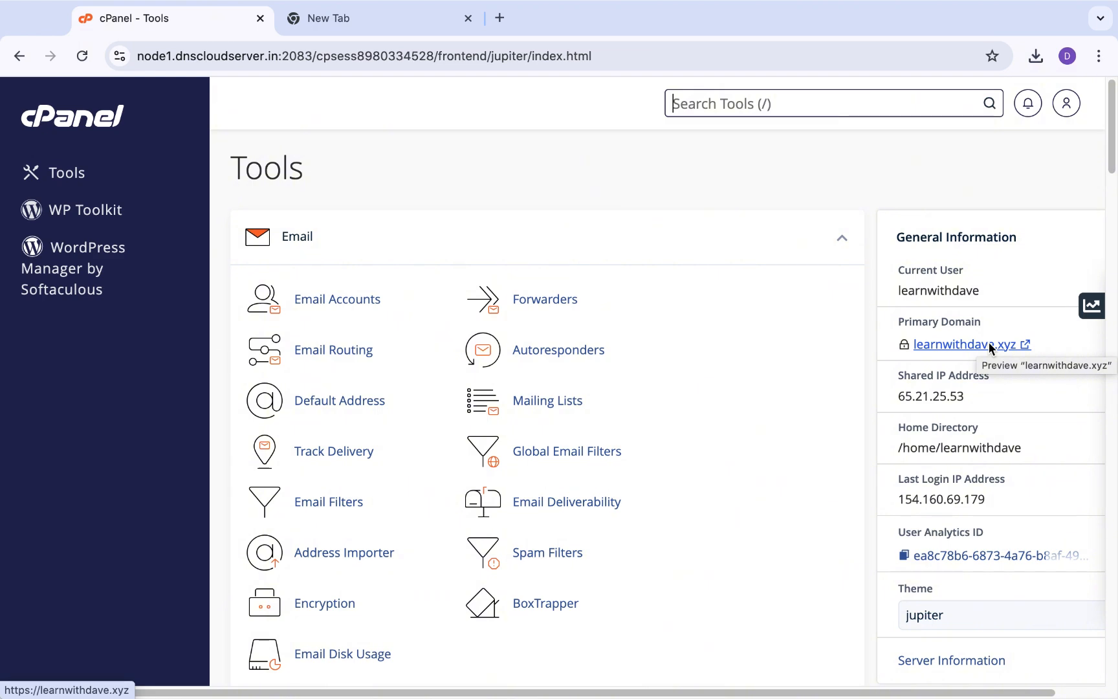
pyautogui.write('db')
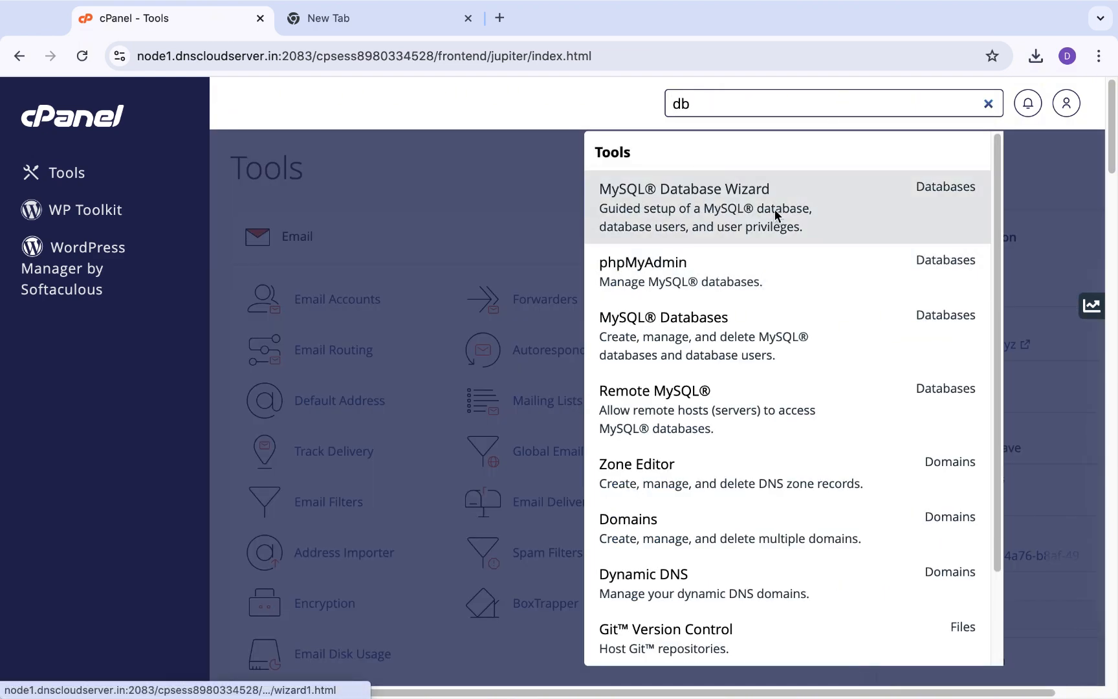
pyautogui.click(756, 356)
pyautogui.scroll(-2, 633, 365)
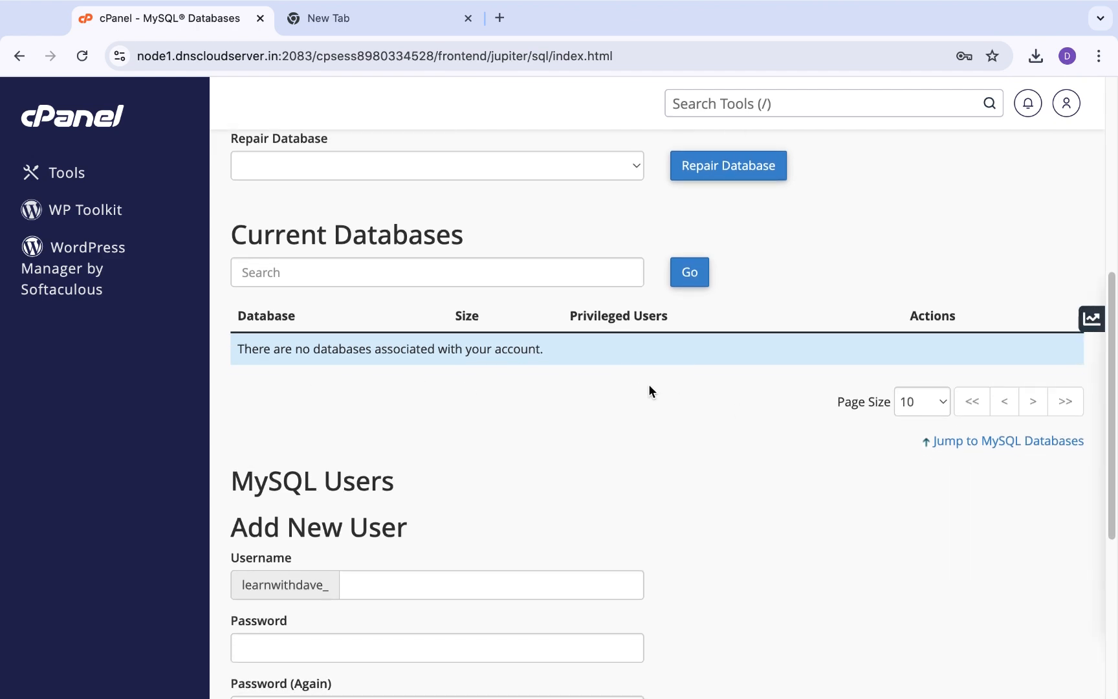
pyautogui.scroll(7, 651, 390)
pyautogui.scroll(-3, 649, 391)
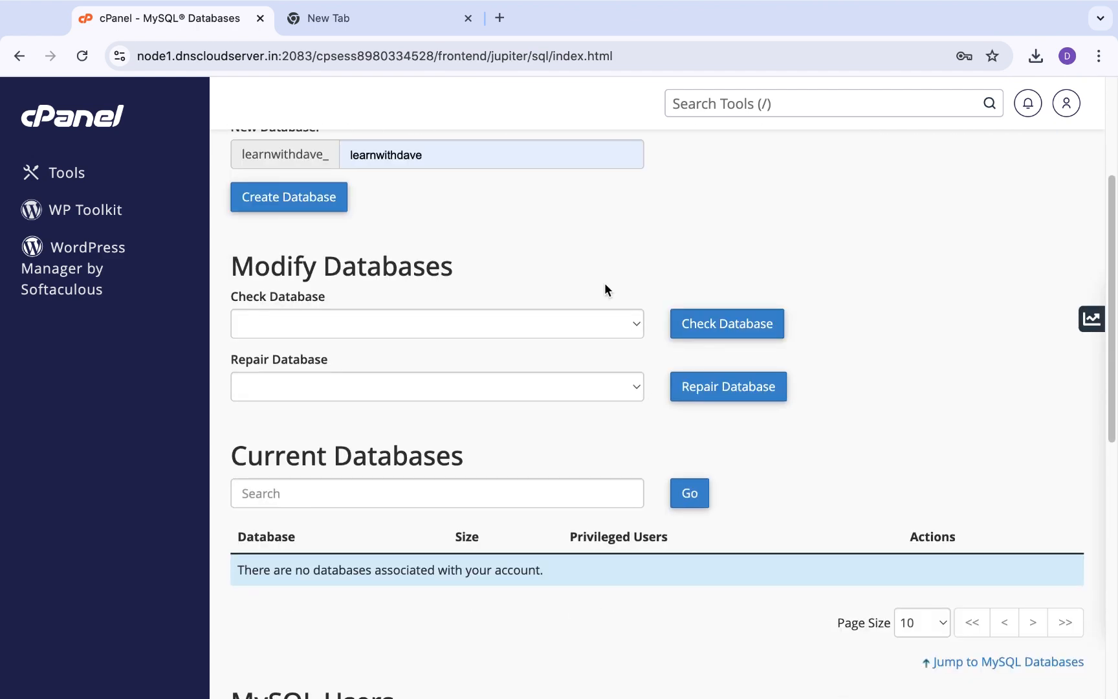
# Search cPanel's tools for "back", open the Backup Wizard and start a Home Directory restore
pyautogui.click(103, 117)
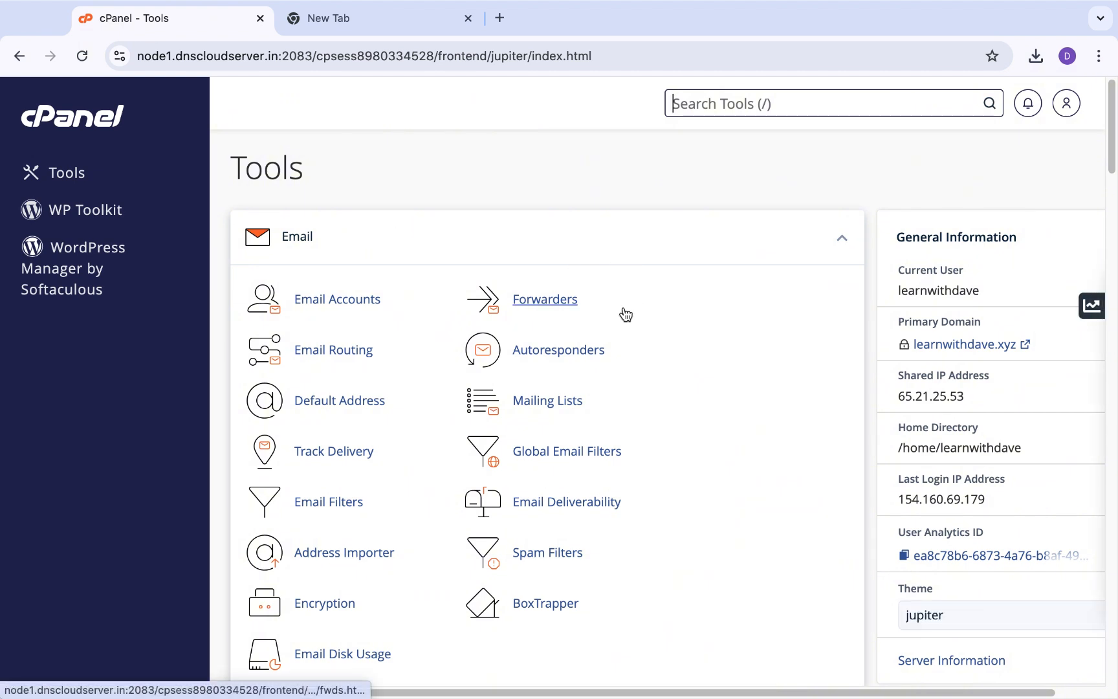
pyautogui.click(783, 99)
pyautogui.write('bac')
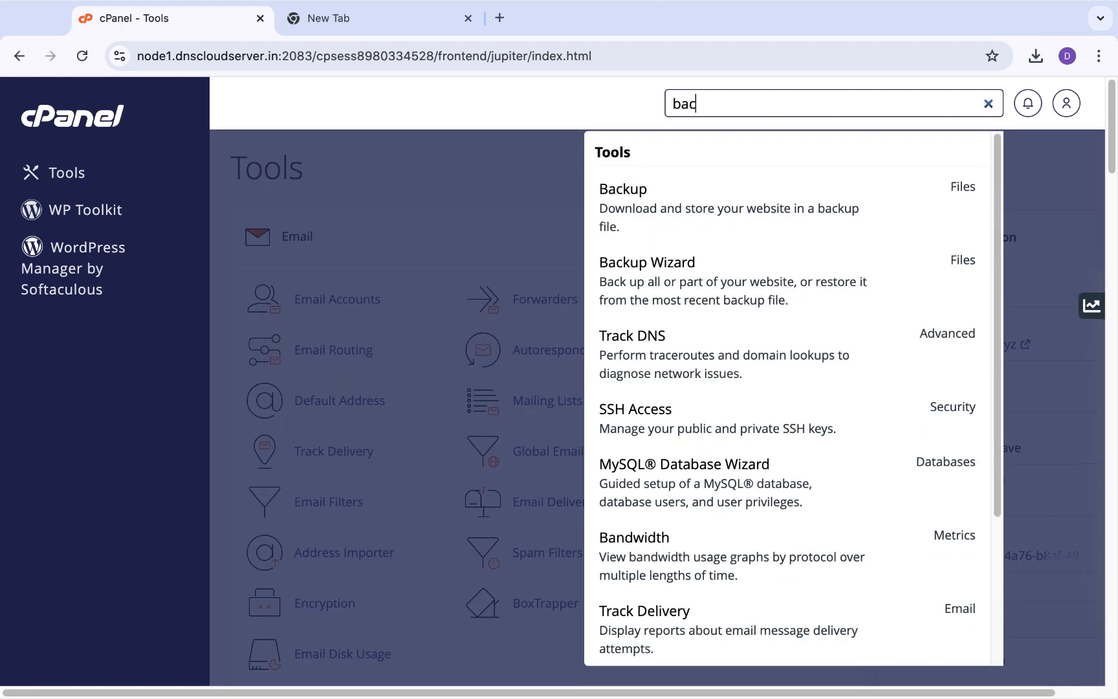
pyautogui.write('k')
pyautogui.click(751, 268)
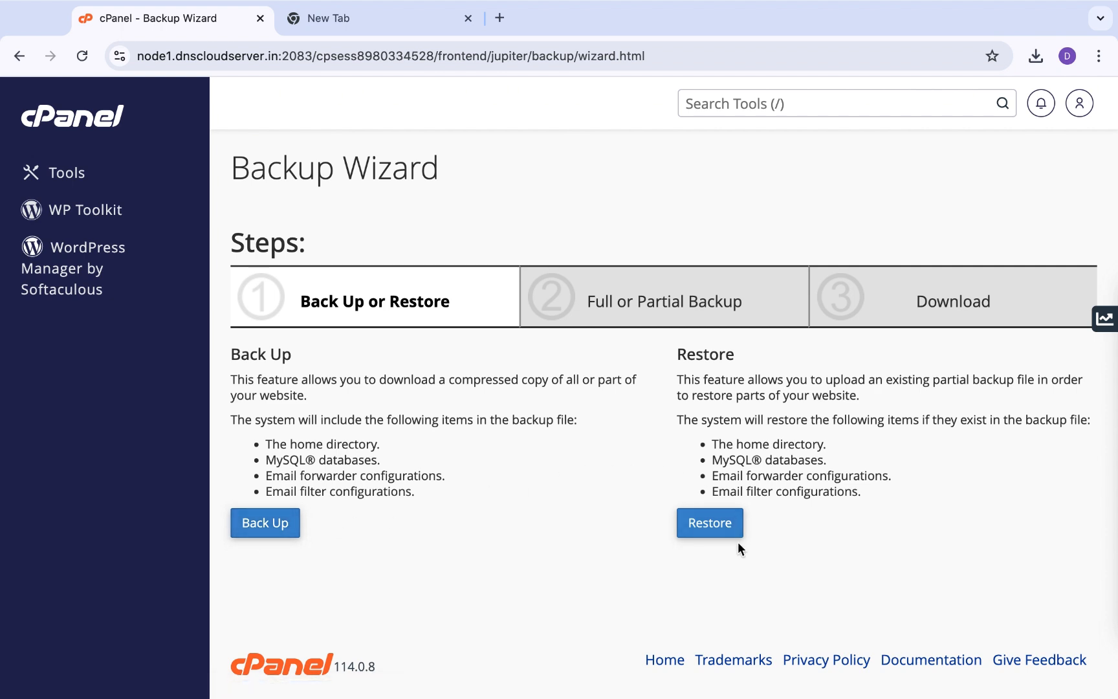
pyautogui.click(731, 524)
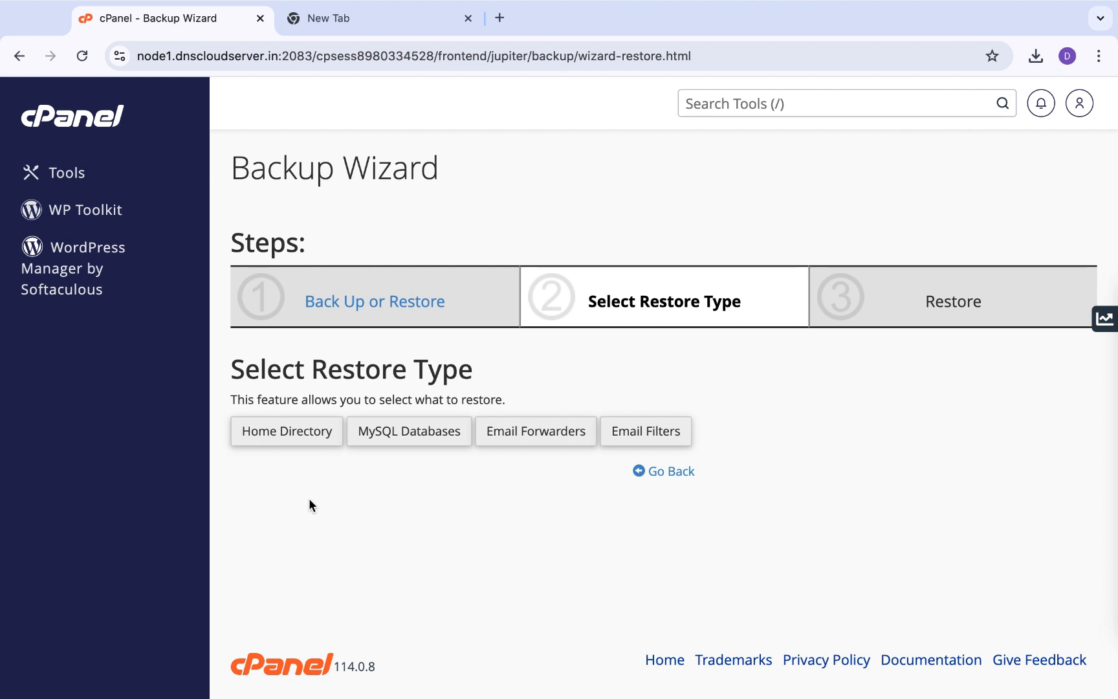
pyautogui.click(268, 438)
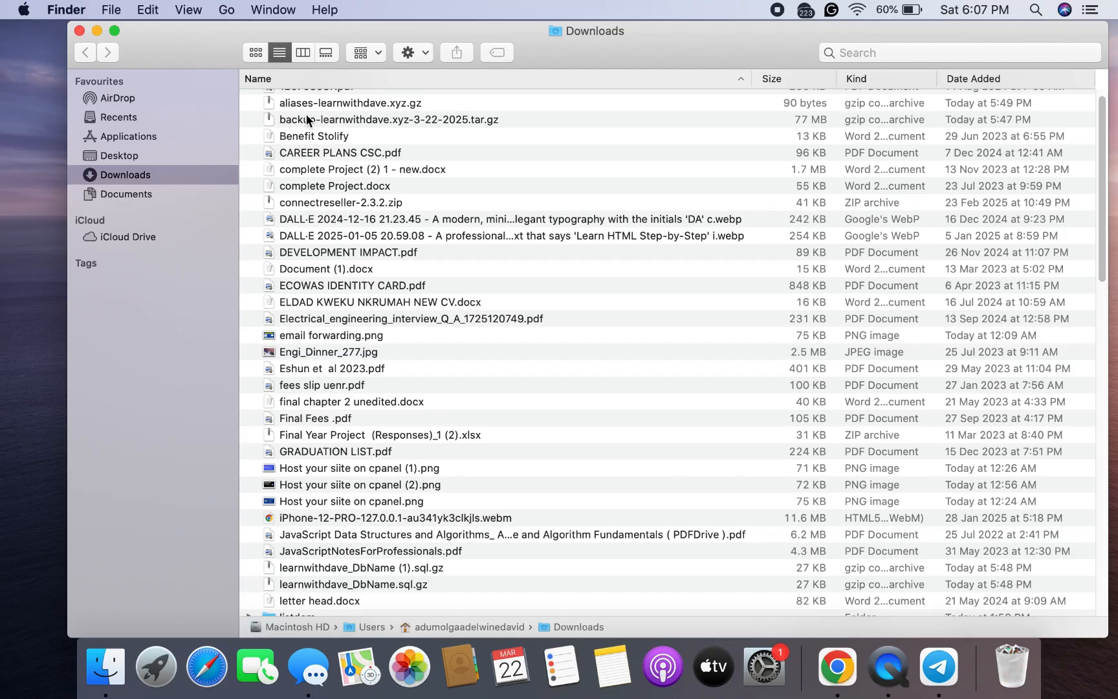
# Locate the downloaded home directory, database and forwarder backup archives in Finder's Downloads folder and return to the browser
pyautogui.scroll(1, 307, 120)
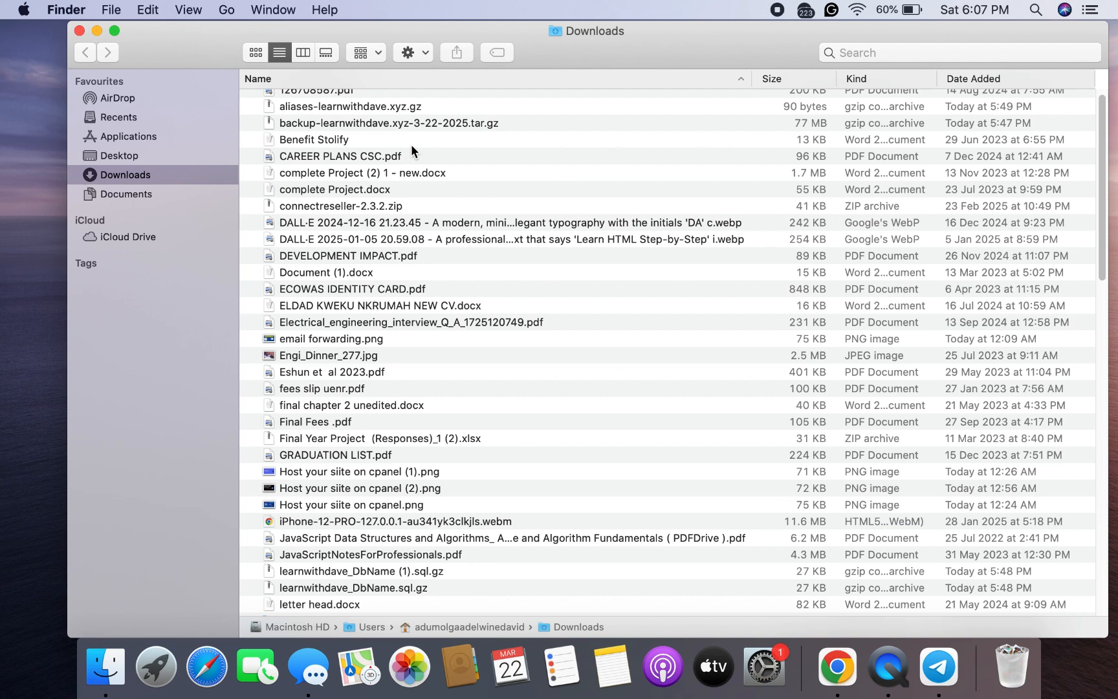
pyautogui.scroll(-5, 412, 149)
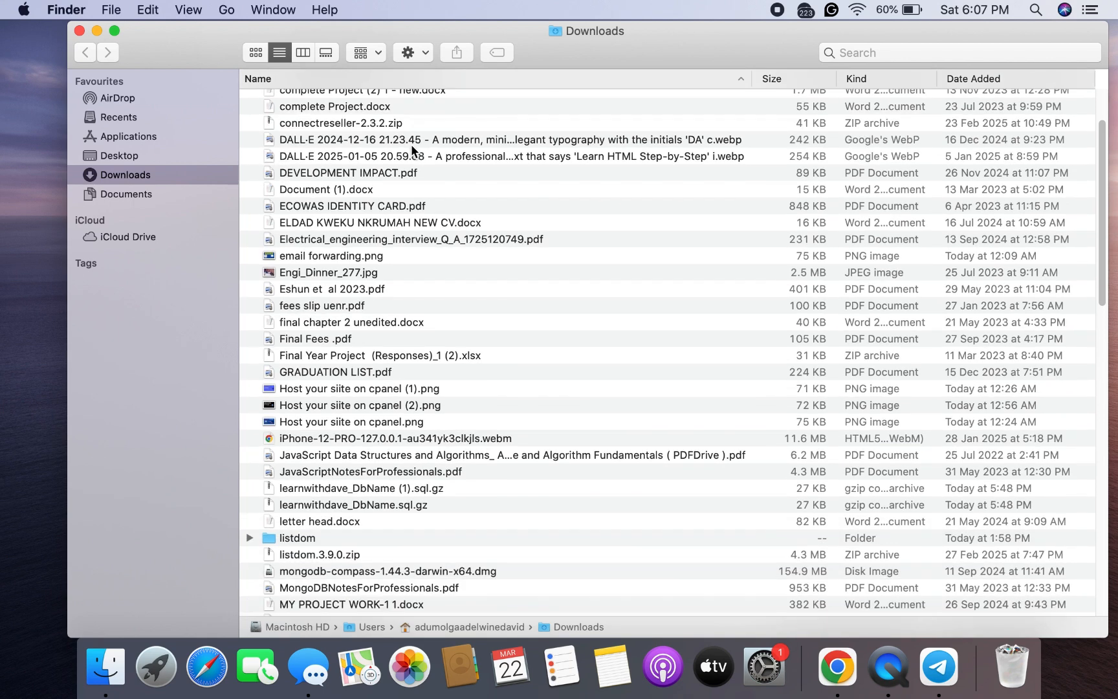
pyautogui.click(354, 487)
pyautogui.click(349, 503)
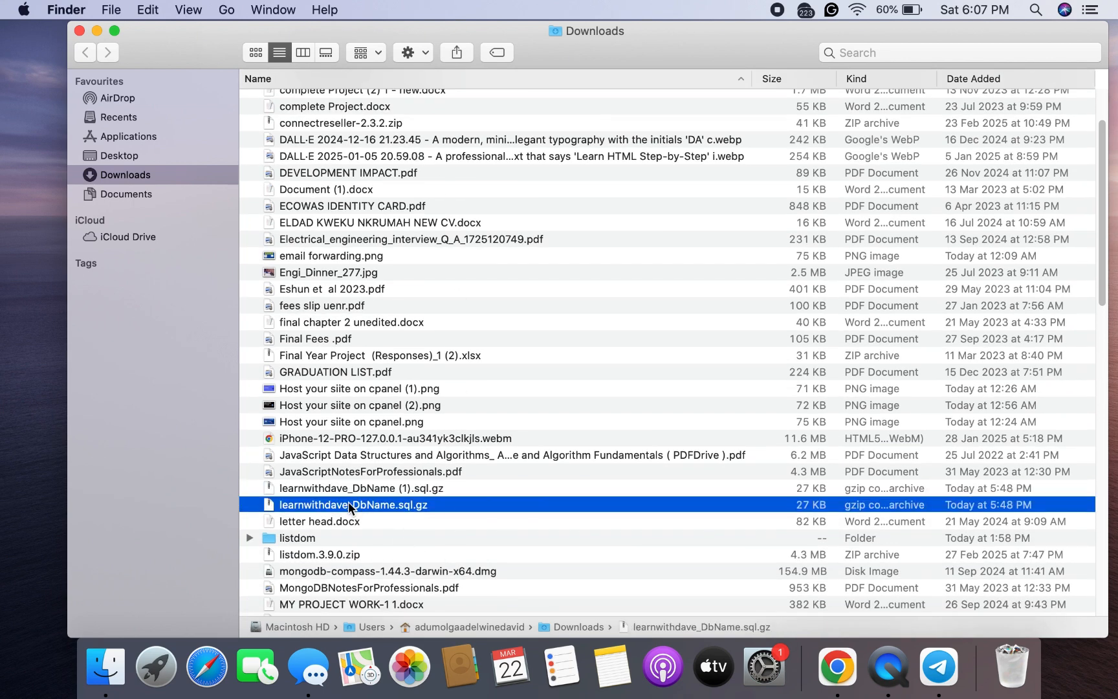
pyautogui.hotkey('ctrl', 'Right')
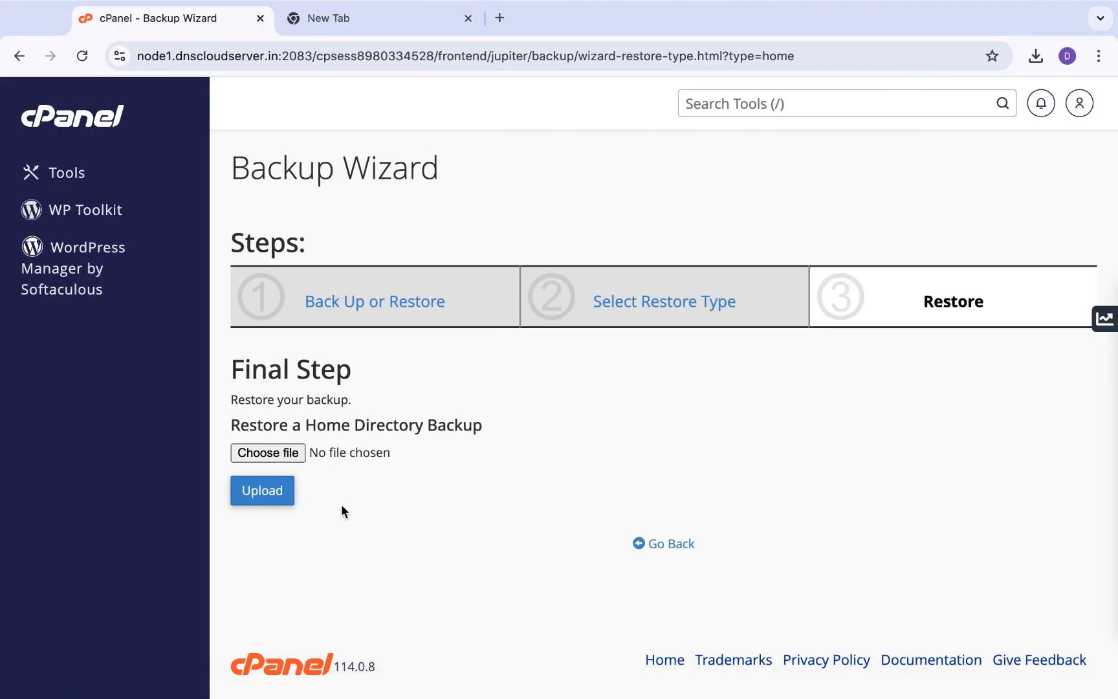
# Restore the home directory by choosing backup-learnwithdave.xyz-3-22-2025.tar.gz from Downloads and uploading it
pyautogui.click(280, 455)
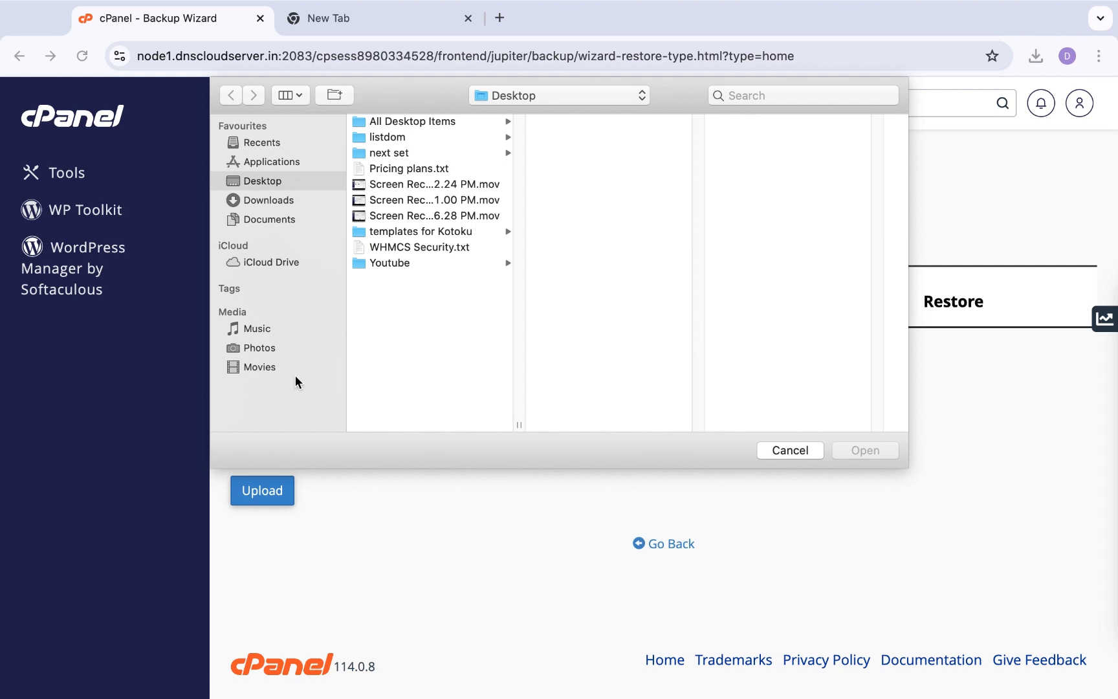
pyautogui.click(278, 198)
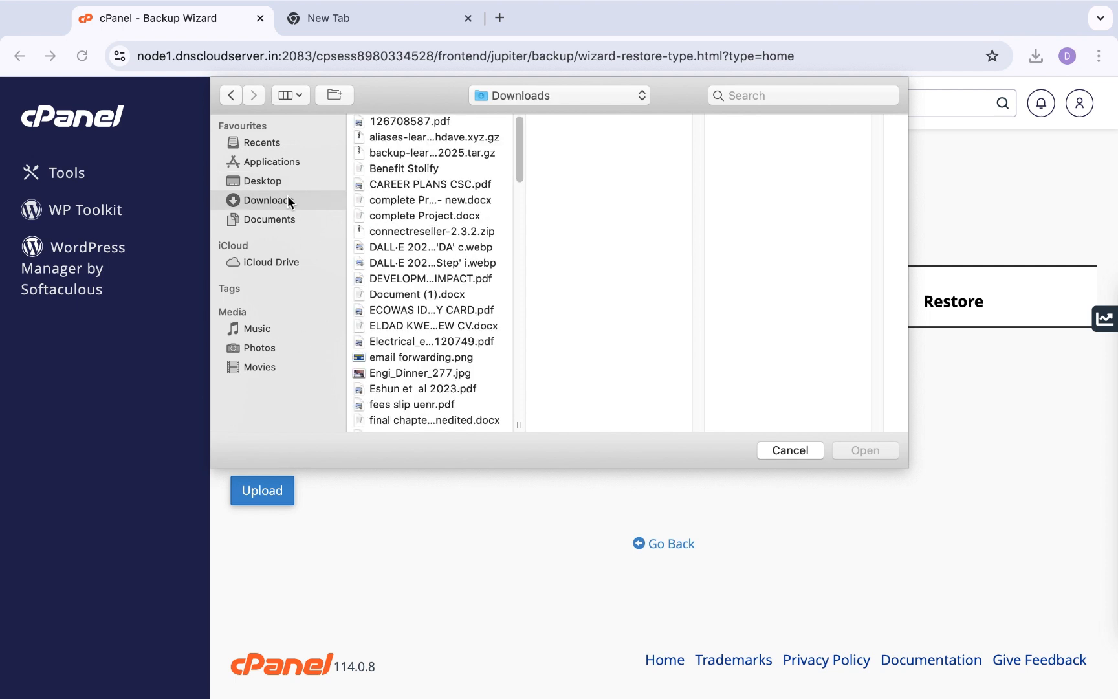
pyautogui.click(395, 154)
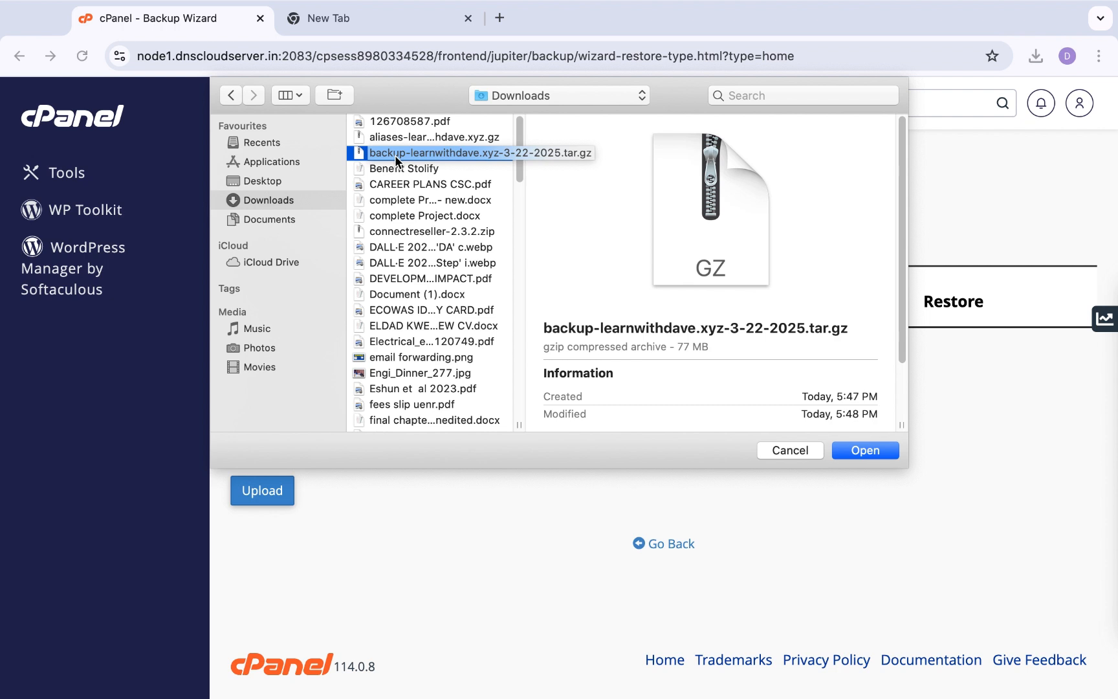
pyautogui.click(881, 450)
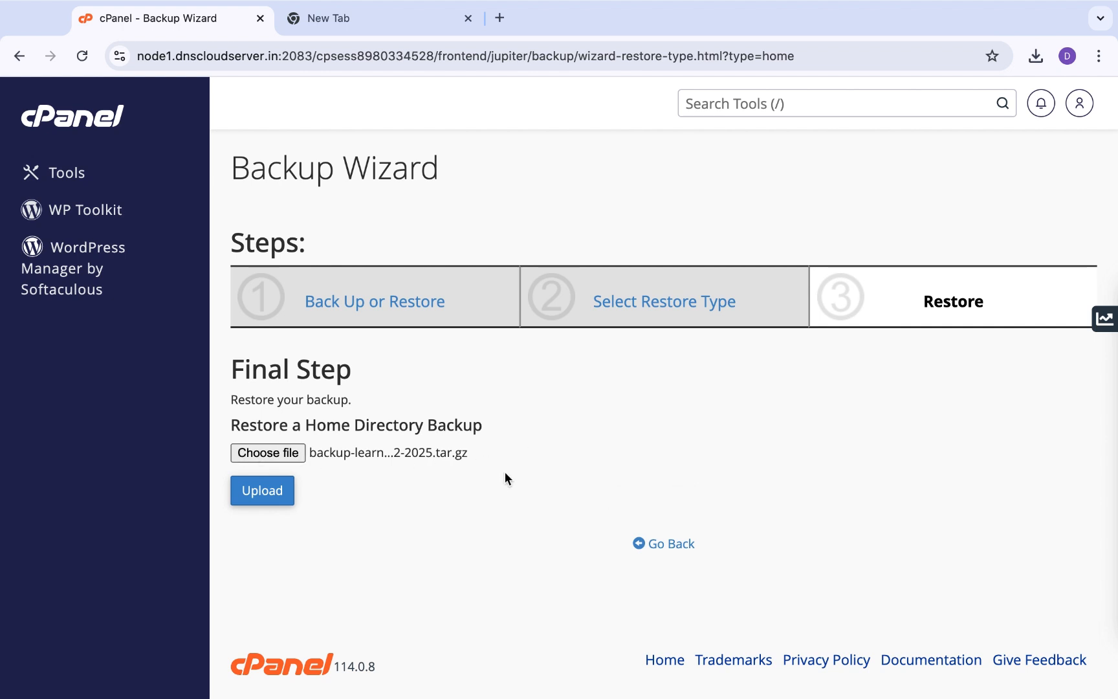
pyautogui.click(268, 495)
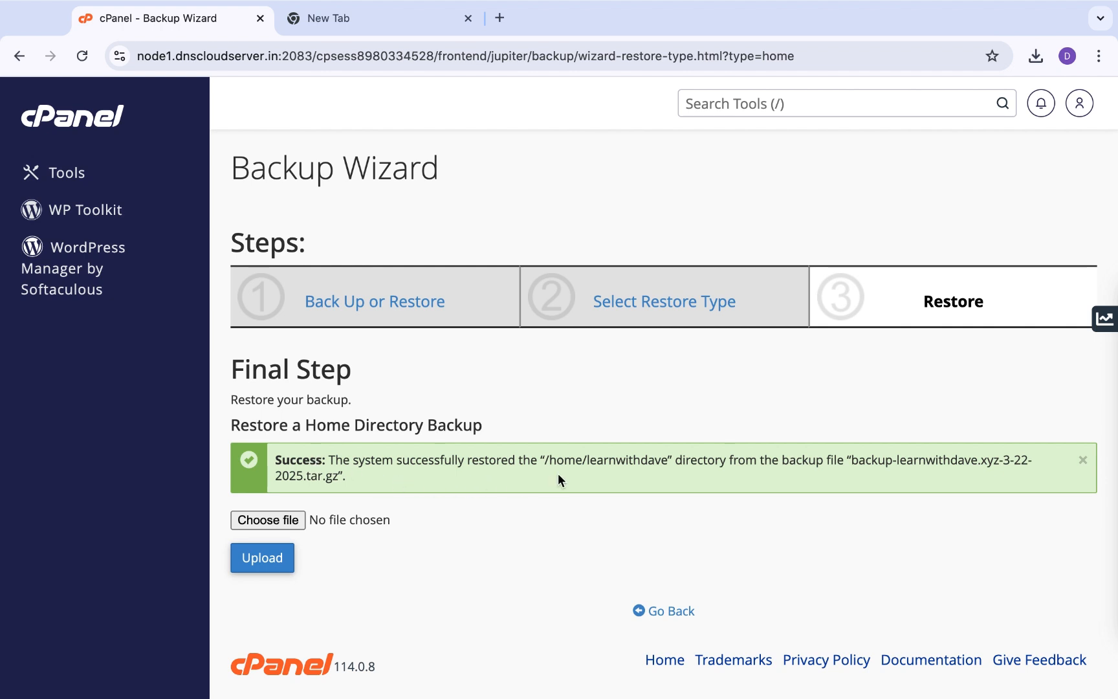
# Start a MySQL Databases restore, choosing learnwithdave_DbName (1).sql.gz from Downloads and uploading it
pyautogui.click(634, 299)
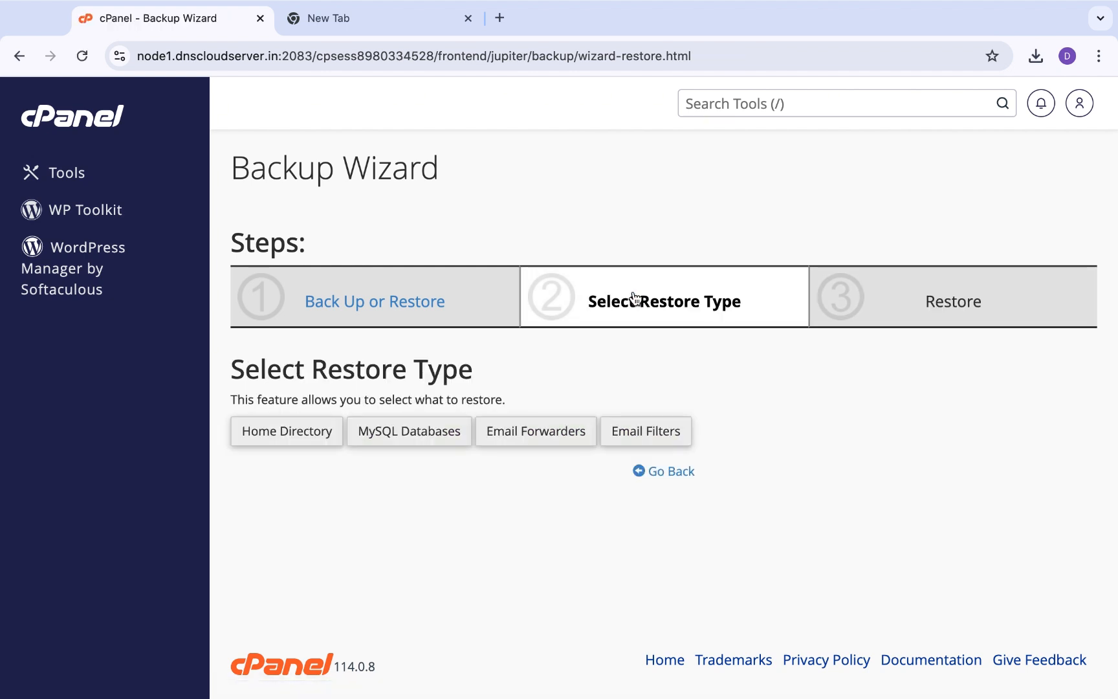
pyautogui.click(391, 439)
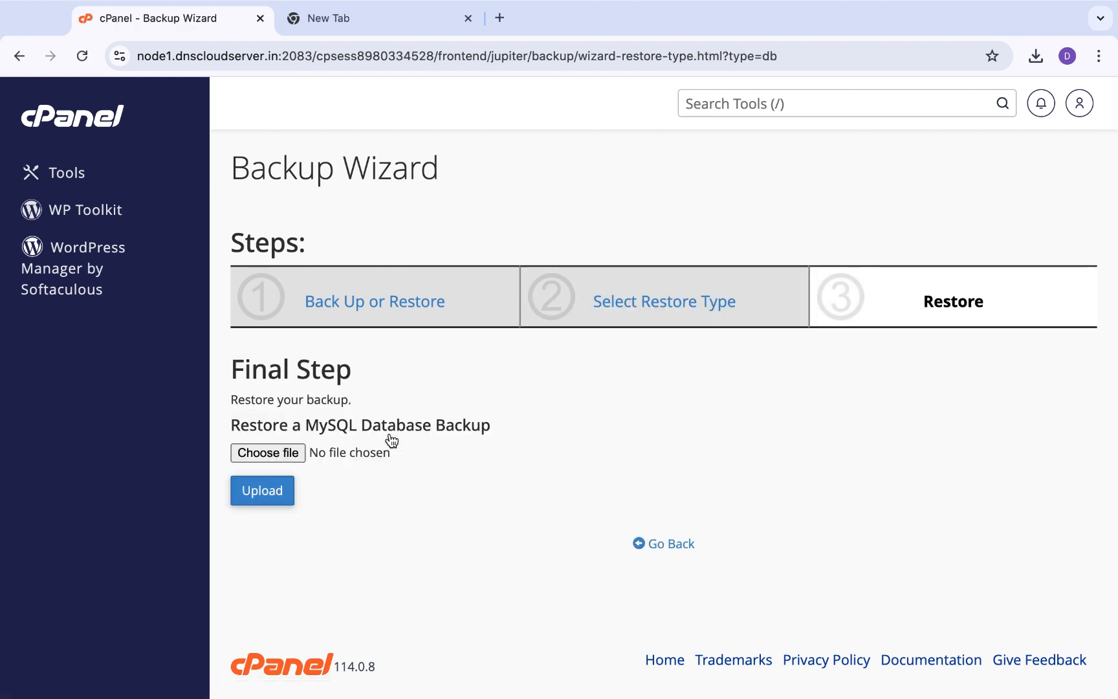
pyautogui.click(265, 453)
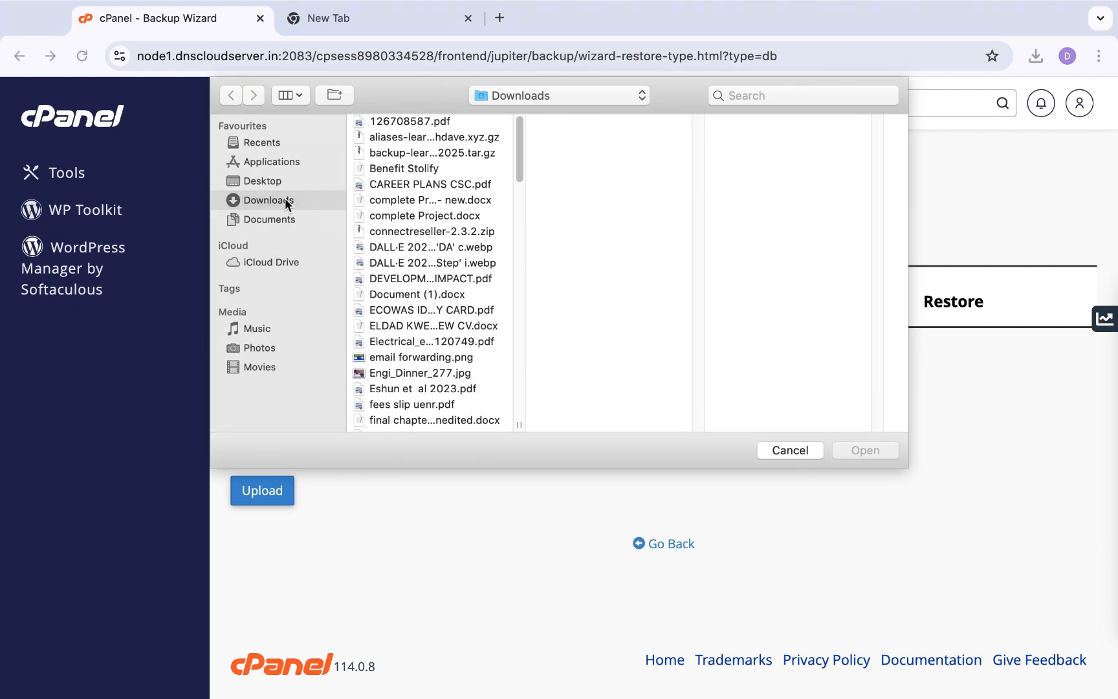
pyautogui.scroll(-2, 420, 320)
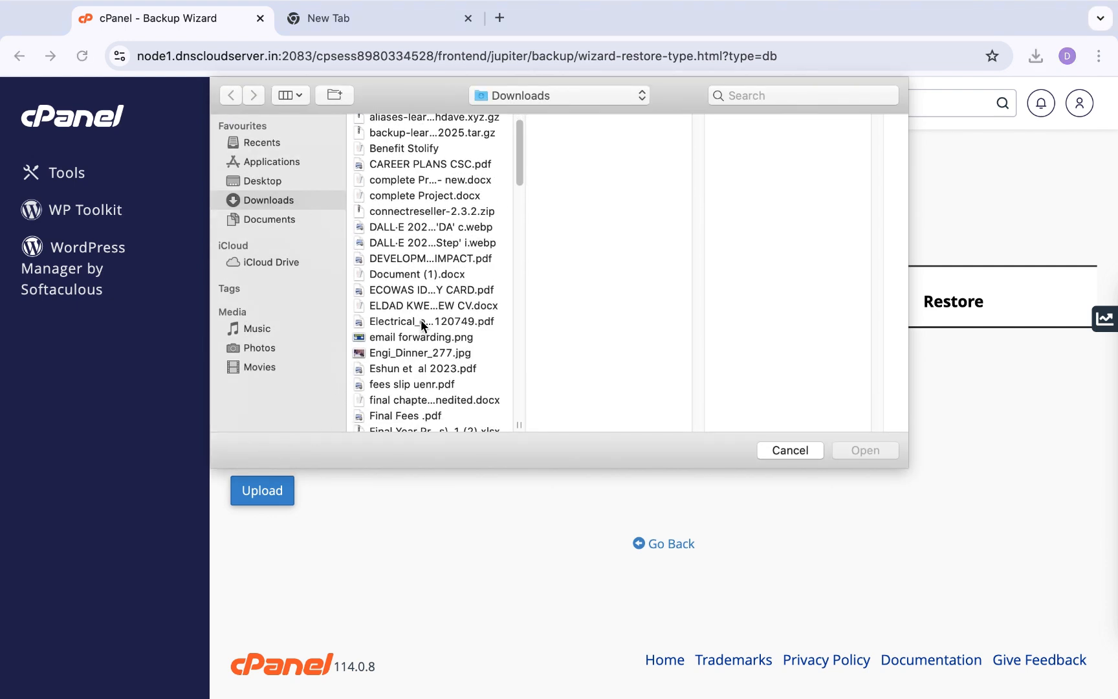
pyautogui.scroll(1, 420, 319)
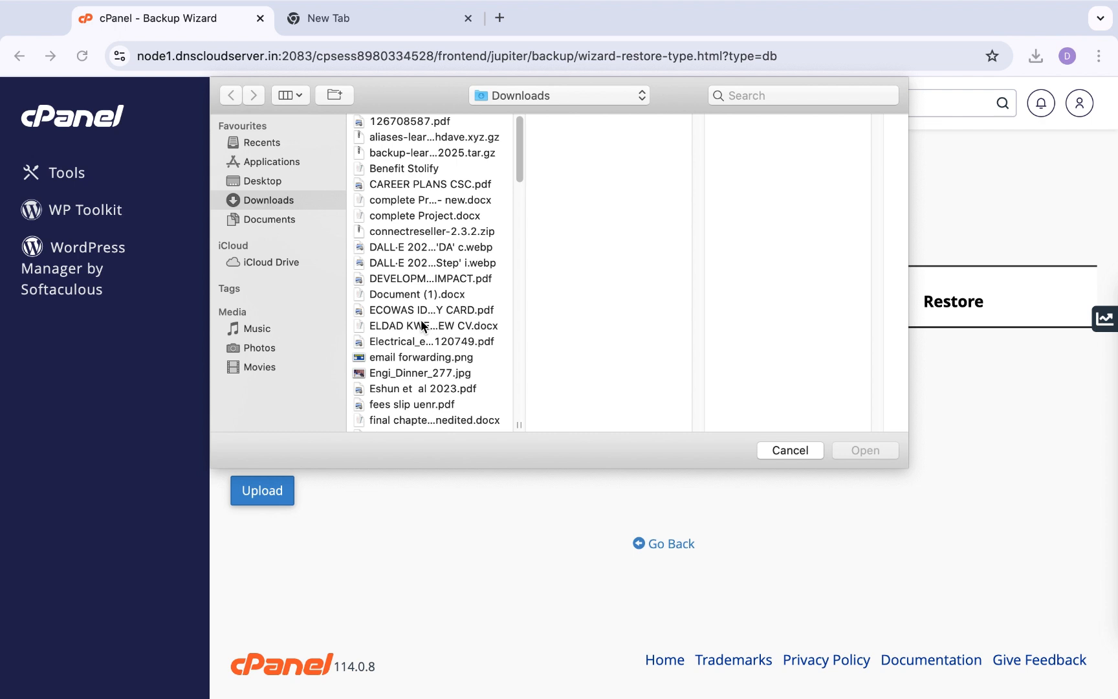
pyautogui.scroll(-10, 420, 321)
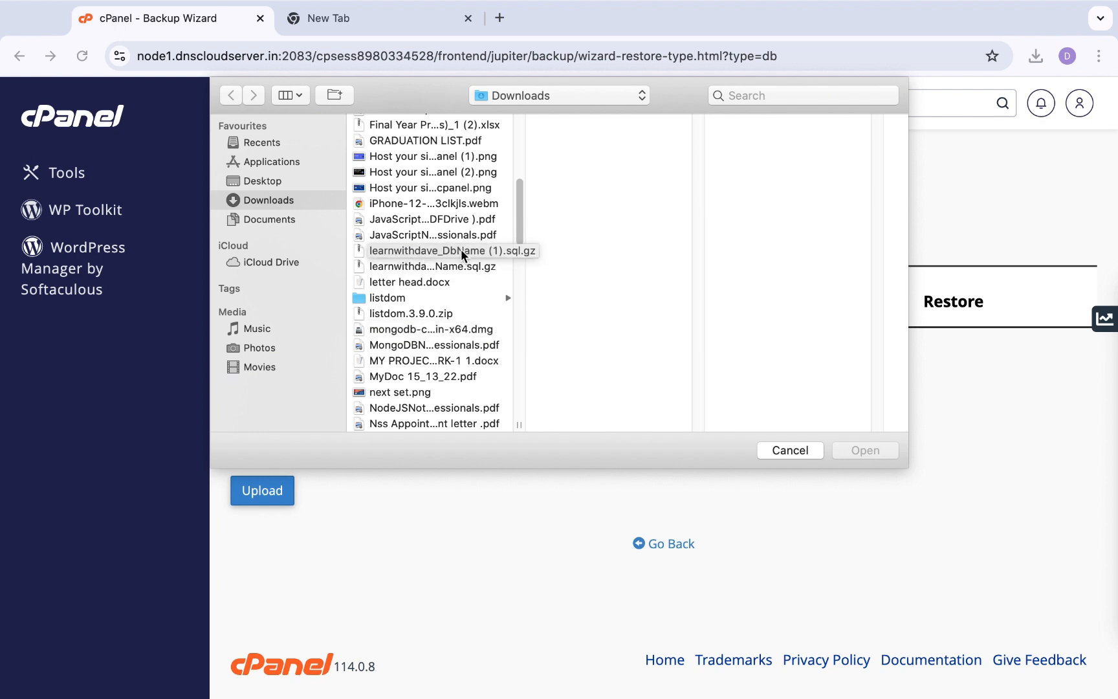
pyautogui.click(372, 250)
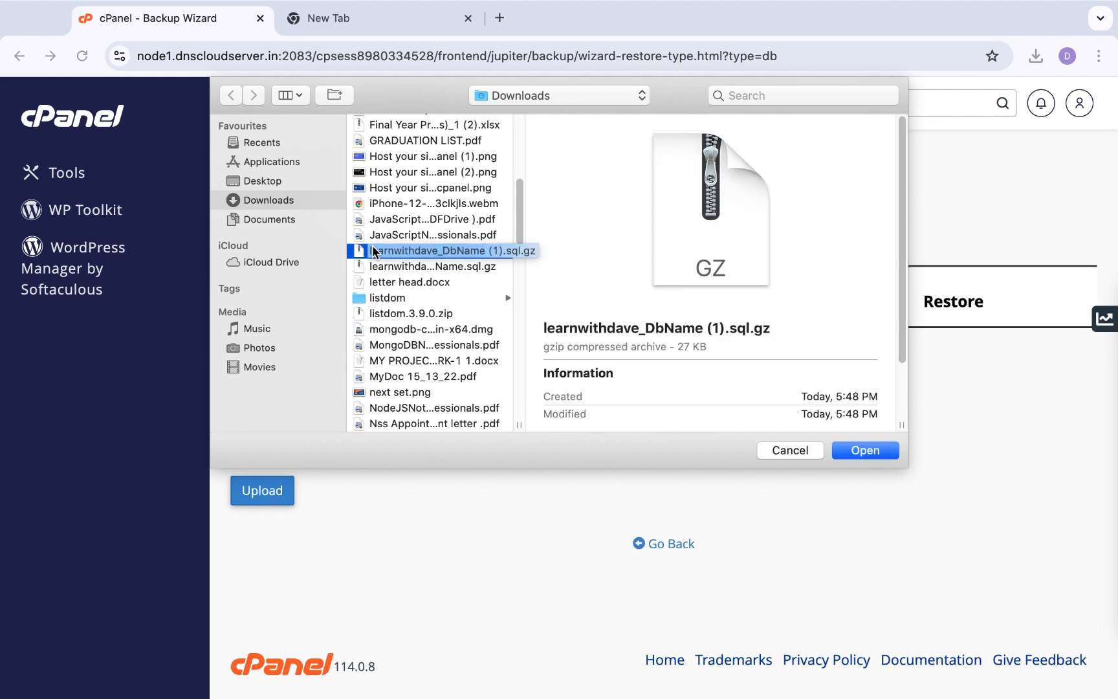
pyautogui.click(877, 452)
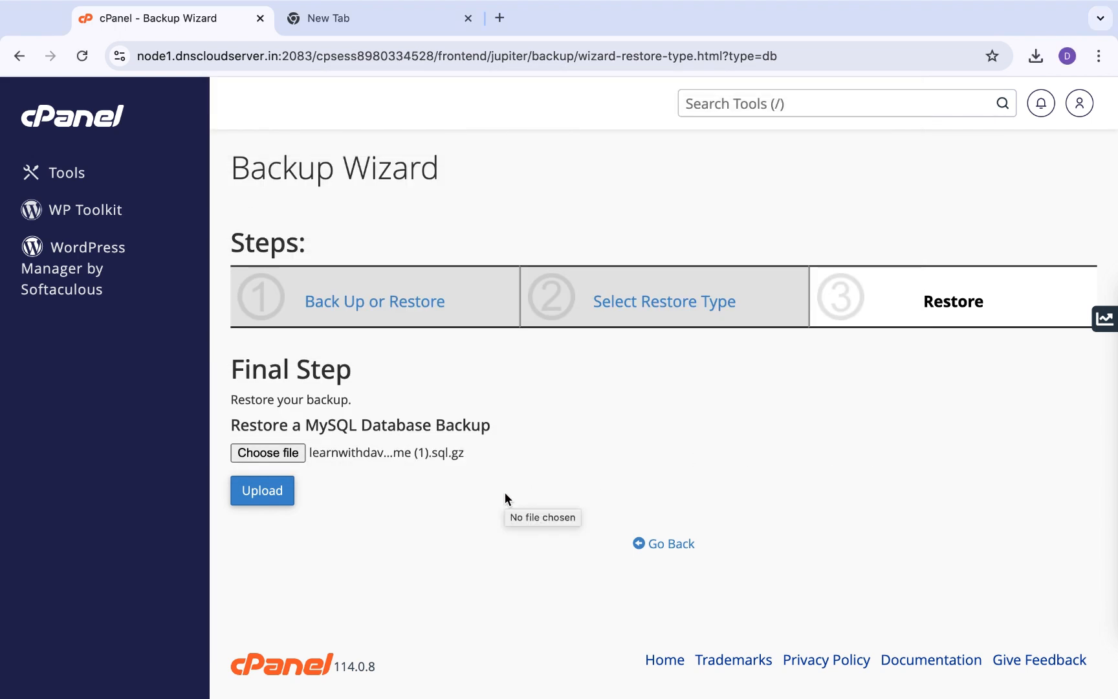
pyautogui.click(280, 497)
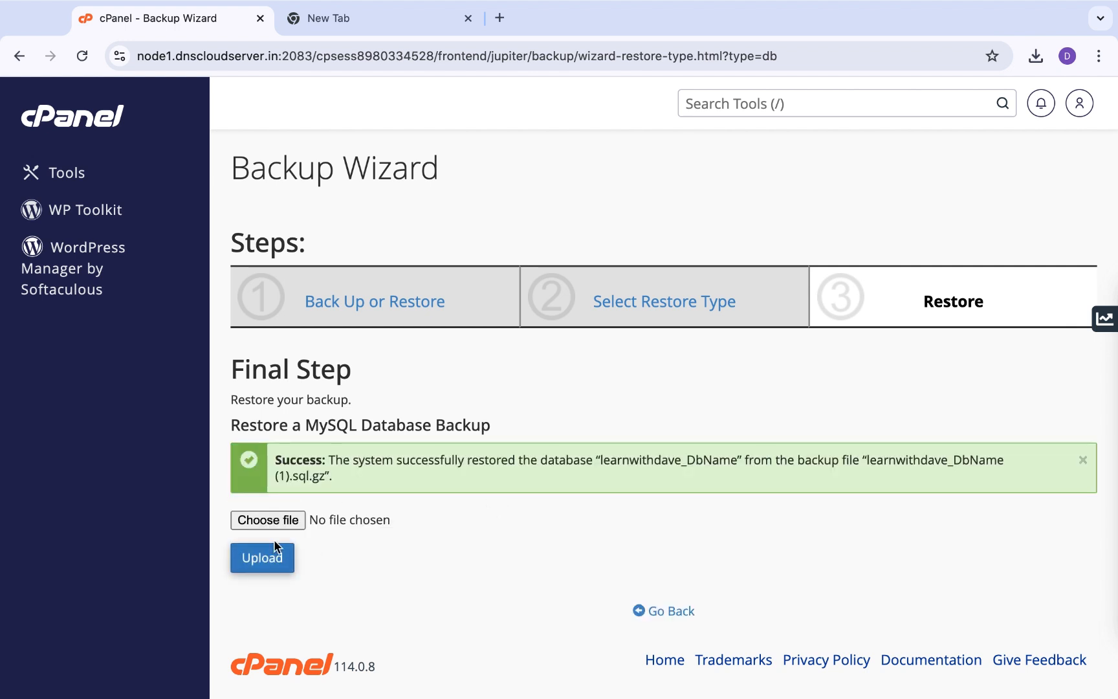
# Restore the MySQL database from the second archive, learnwithdave_DbName.sql.gz, by choosing it from Downloads and uploading it
pyautogui.click(280, 520)
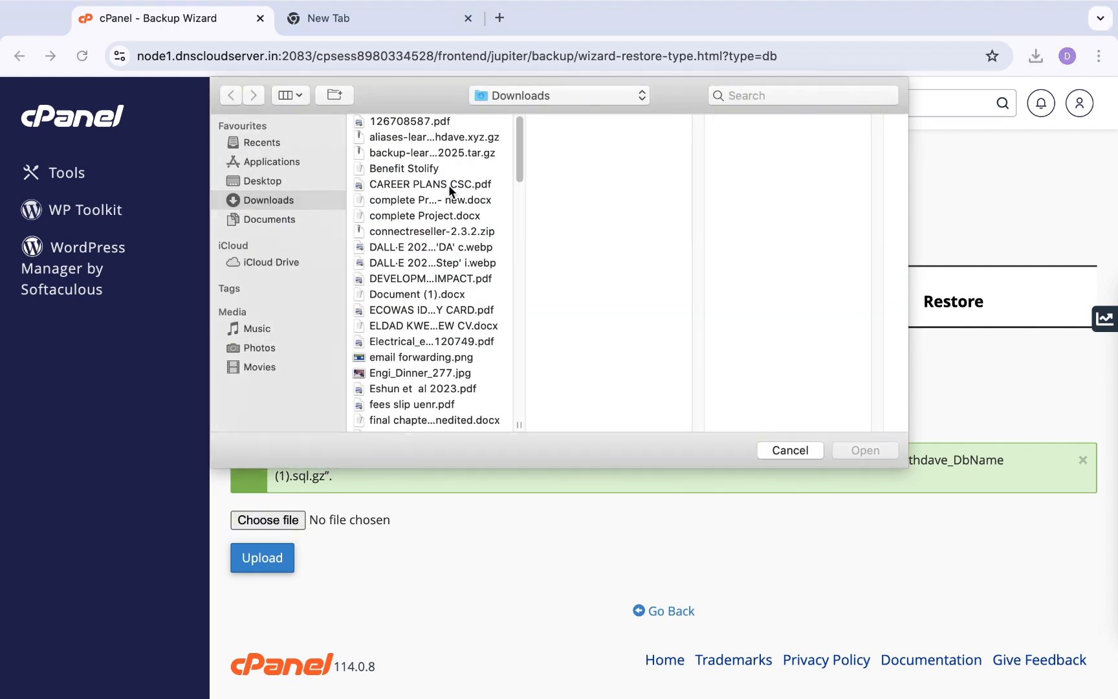
pyautogui.scroll(-5, 447, 378)
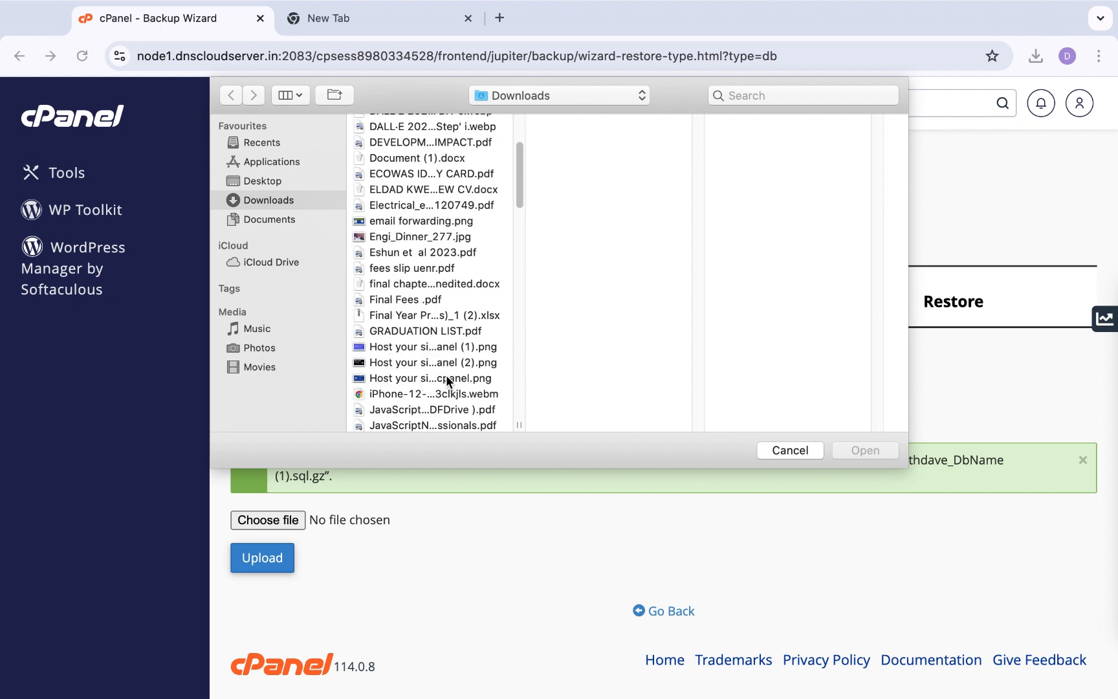
pyautogui.scroll(-5, 447, 378)
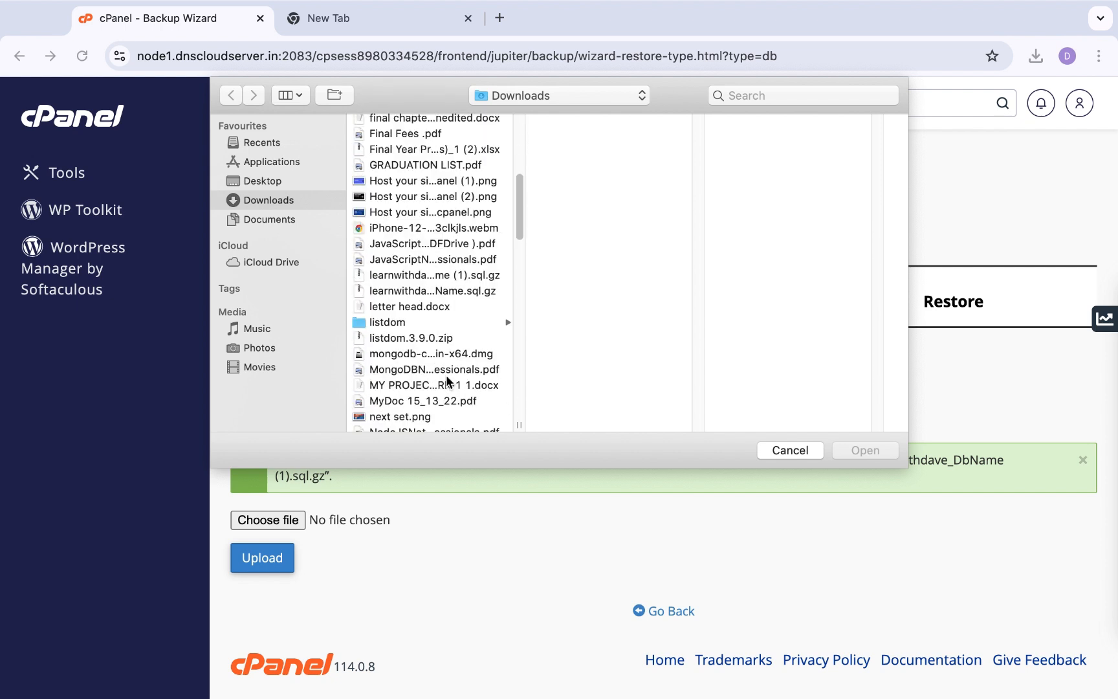
pyautogui.click(431, 289)
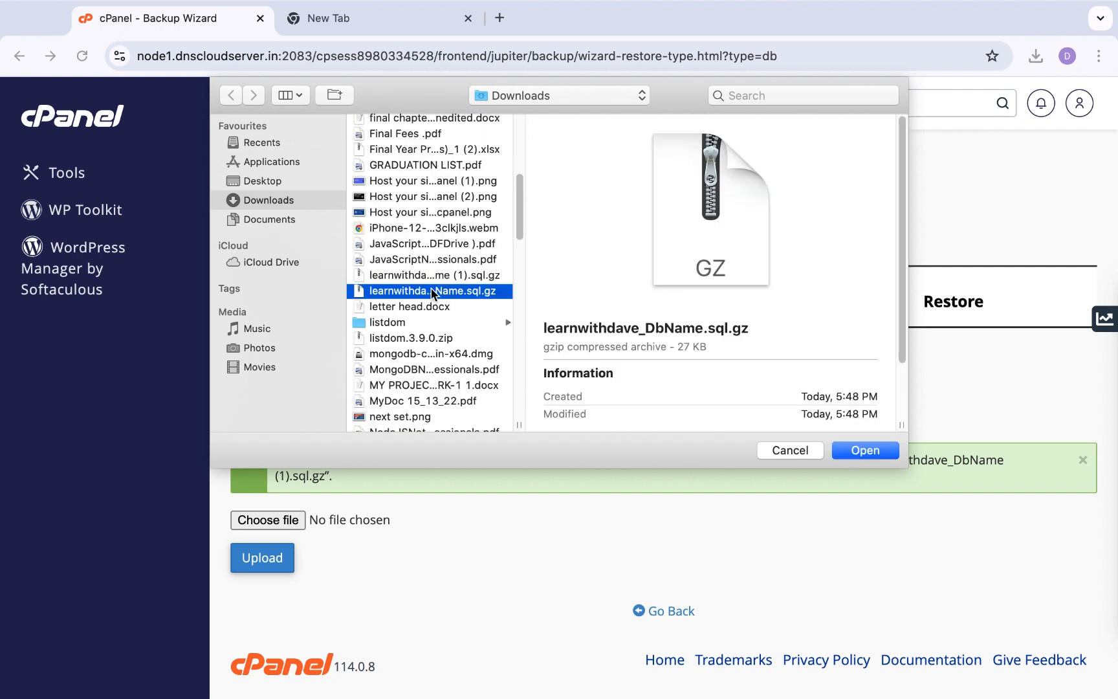
pyautogui.click(865, 451)
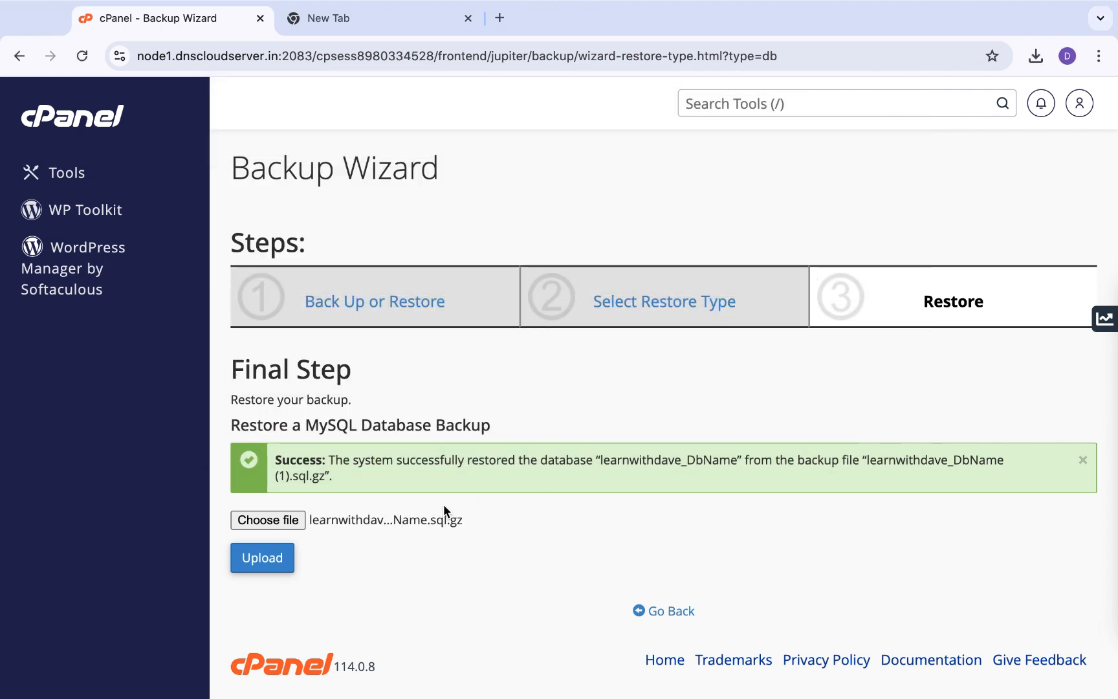
pyautogui.click(261, 558)
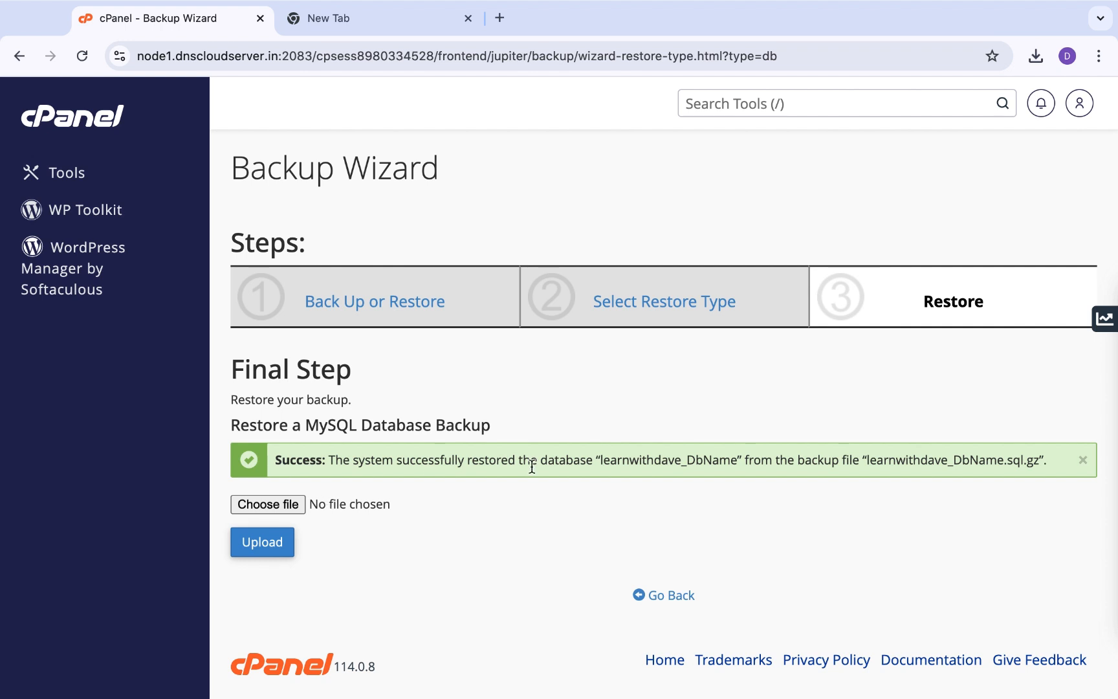
# Switch the restore type to Email Forwarders and upload aliases-learnwithdave.xyz.gz from Downloads
pyautogui.click(646, 301)
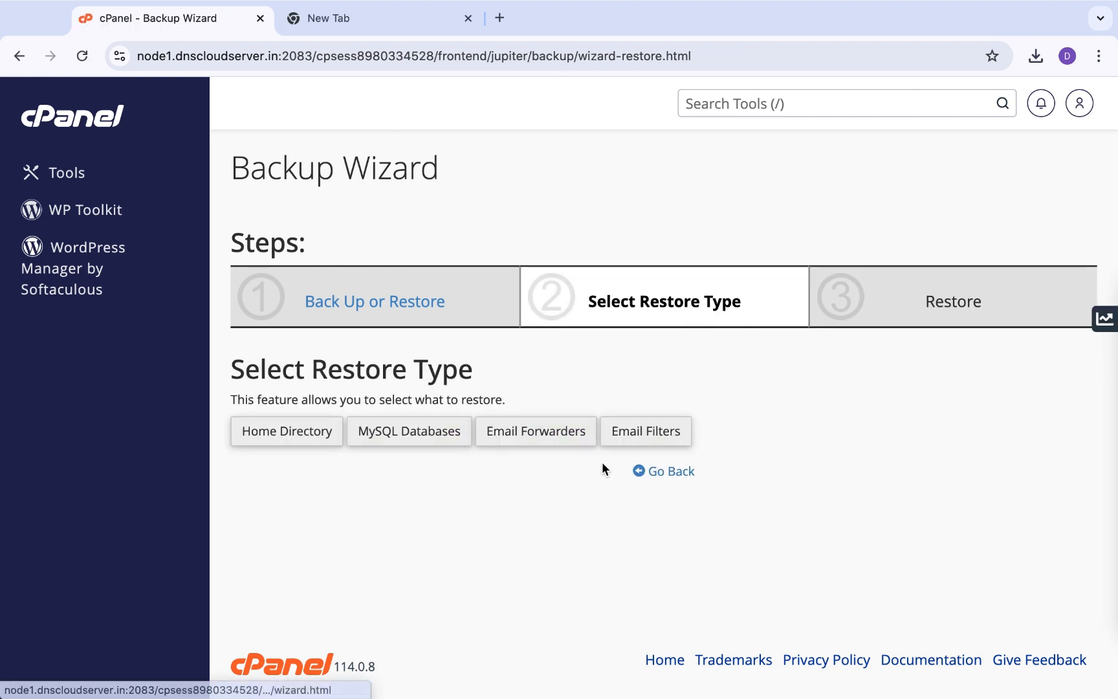
pyautogui.click(547, 438)
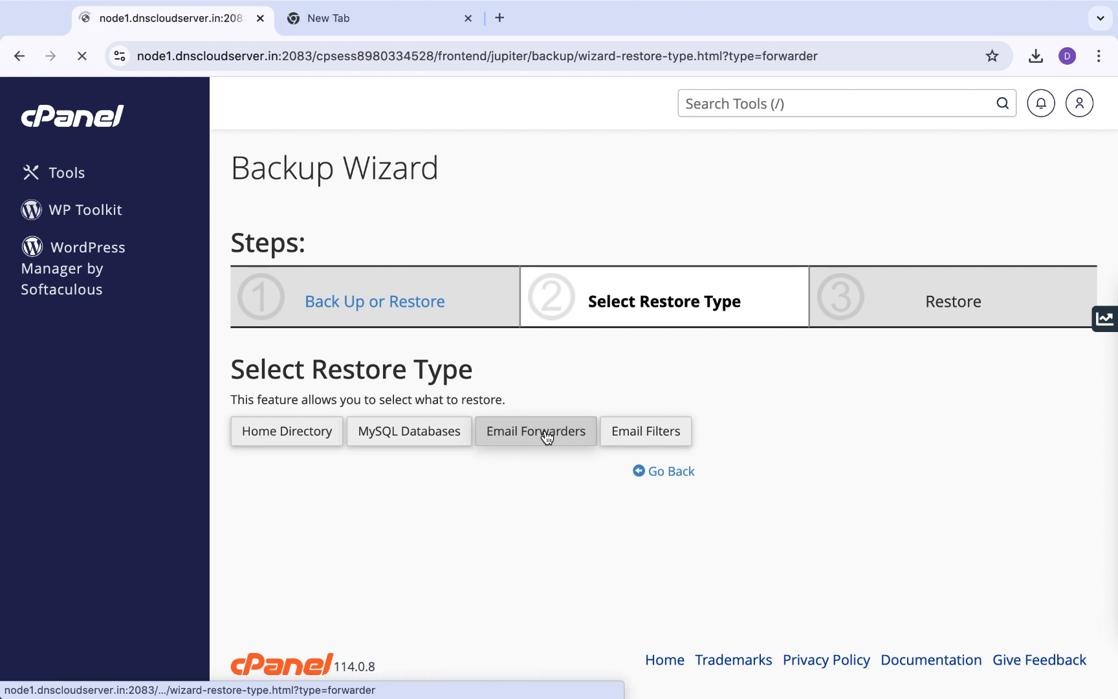
pyautogui.click(292, 453)
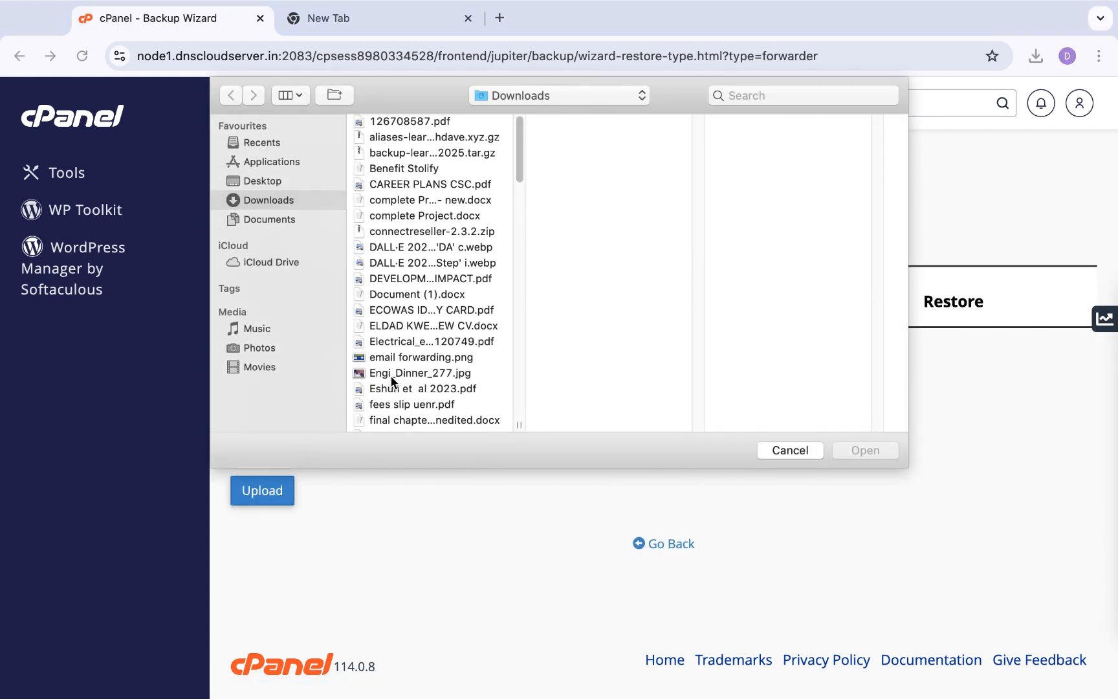
pyautogui.click(468, 136)
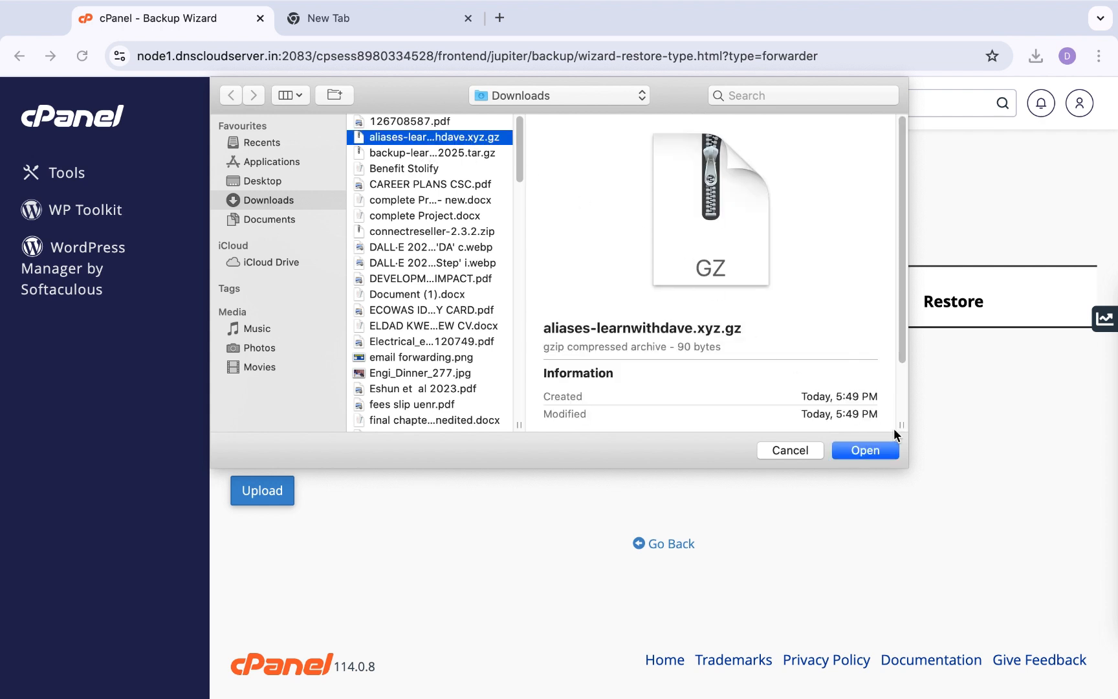
pyautogui.click(877, 449)
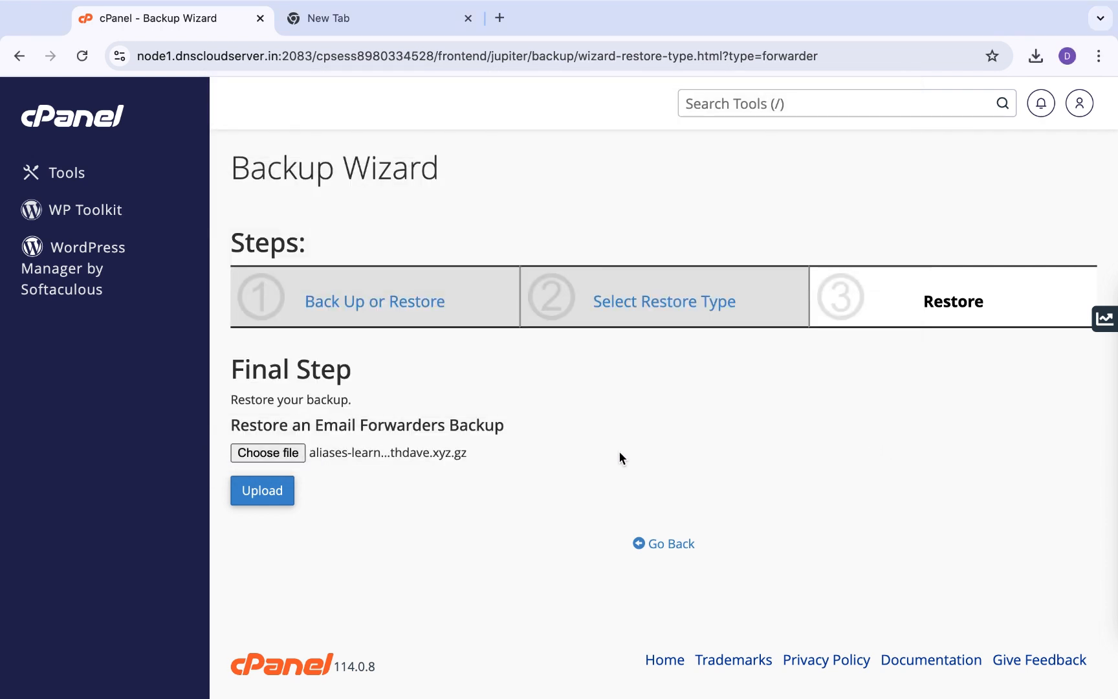
pyautogui.click(281, 494)
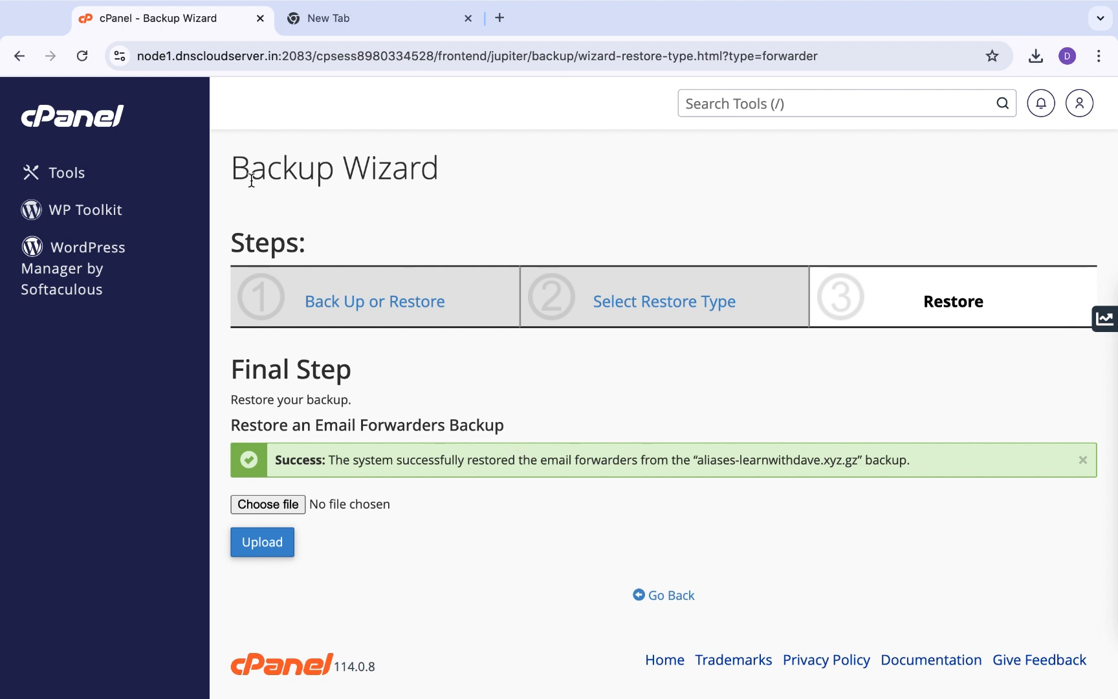
# Open Email Accounts to check the account list after the restore, and return to the Tools page
pyautogui.click(99, 121)
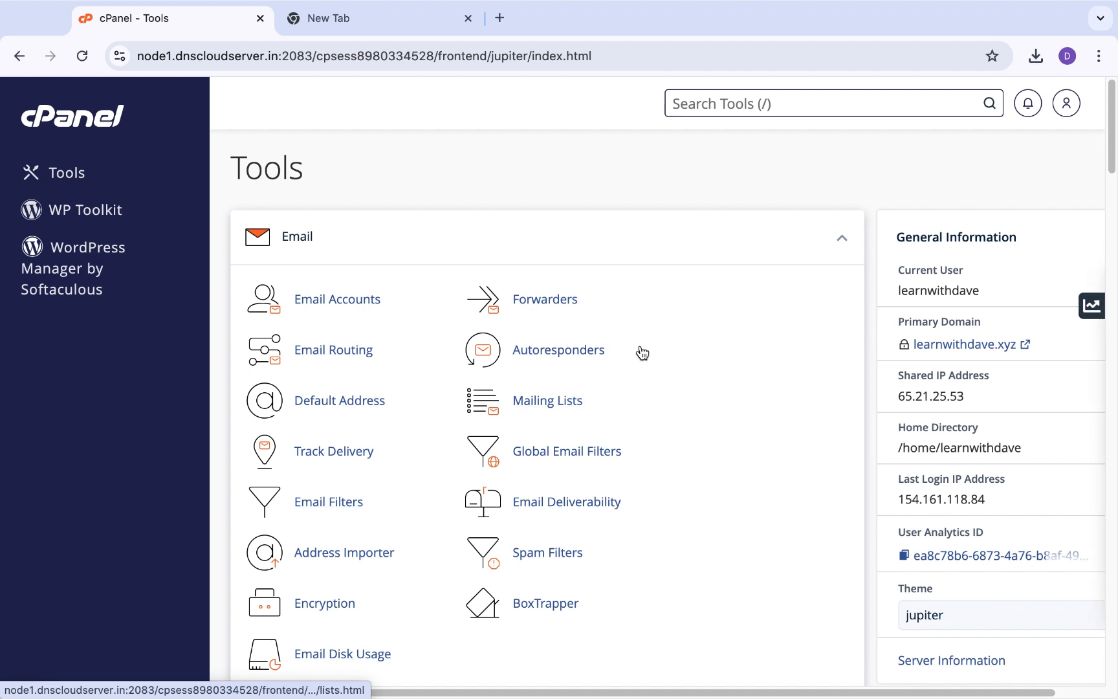
pyautogui.click(346, 302)
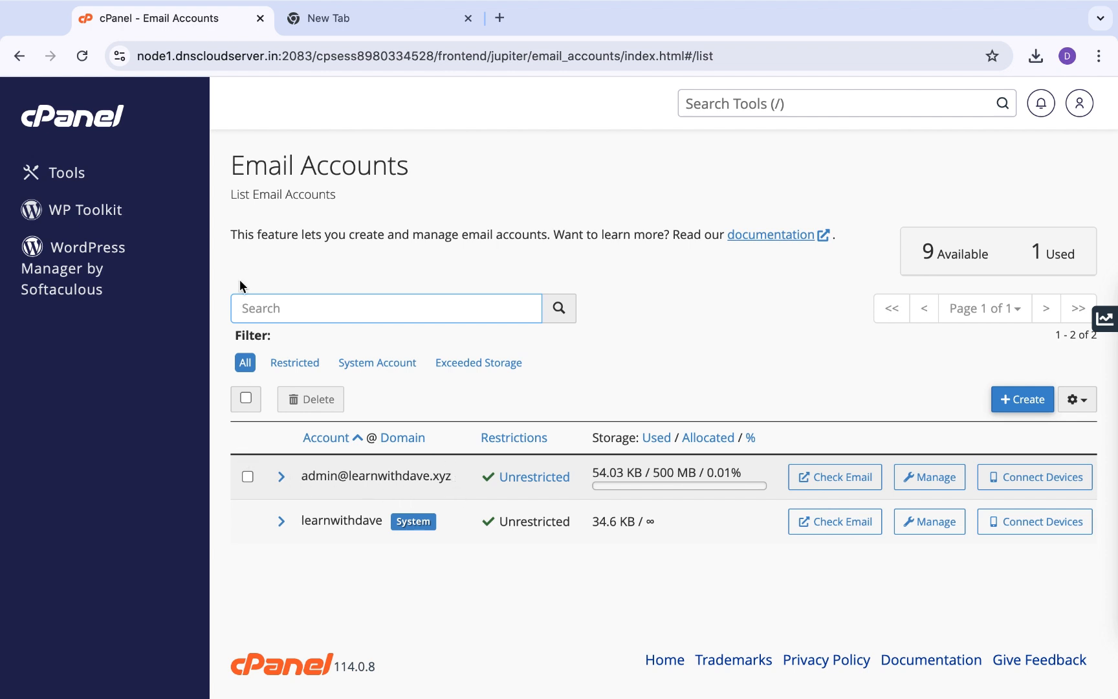
pyautogui.click(111, 136)
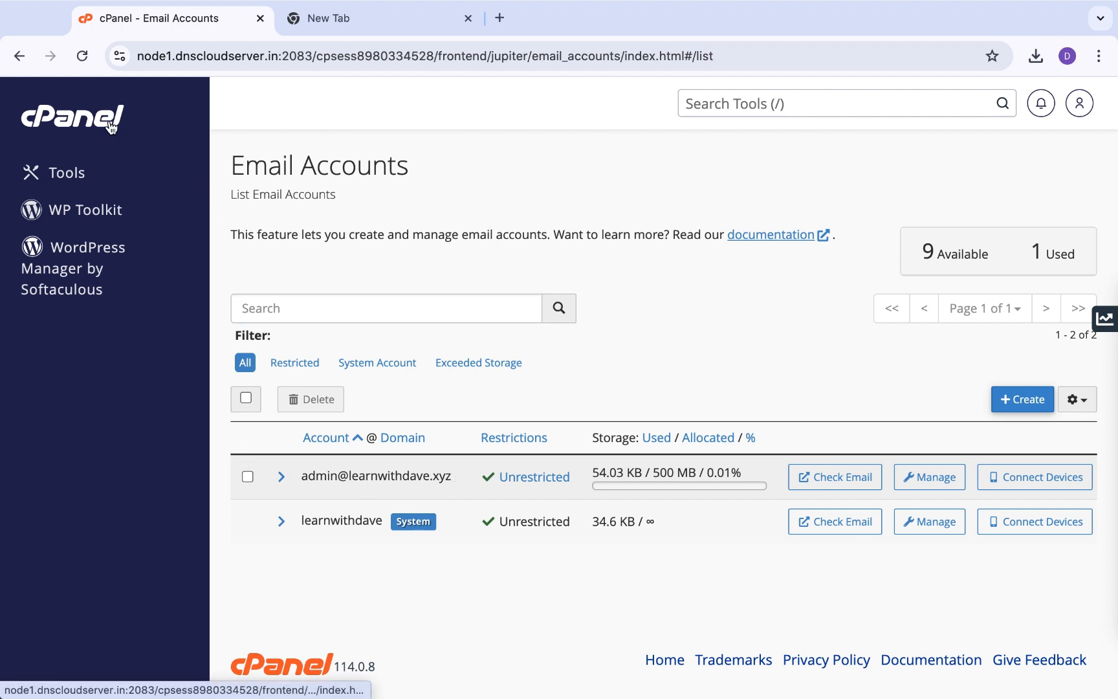
pyautogui.click(110, 127)
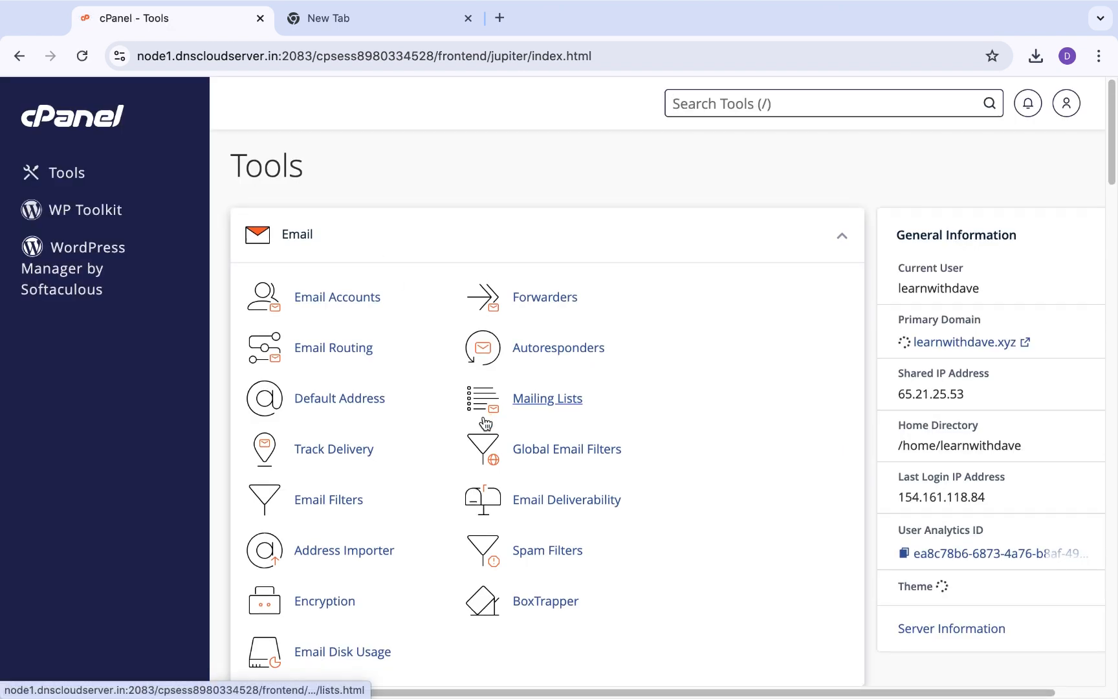
# Open File Manager and examine the restored contents of the public_html folder
pyautogui.scroll(-5, 488, 421)
pyautogui.click(310, 521)
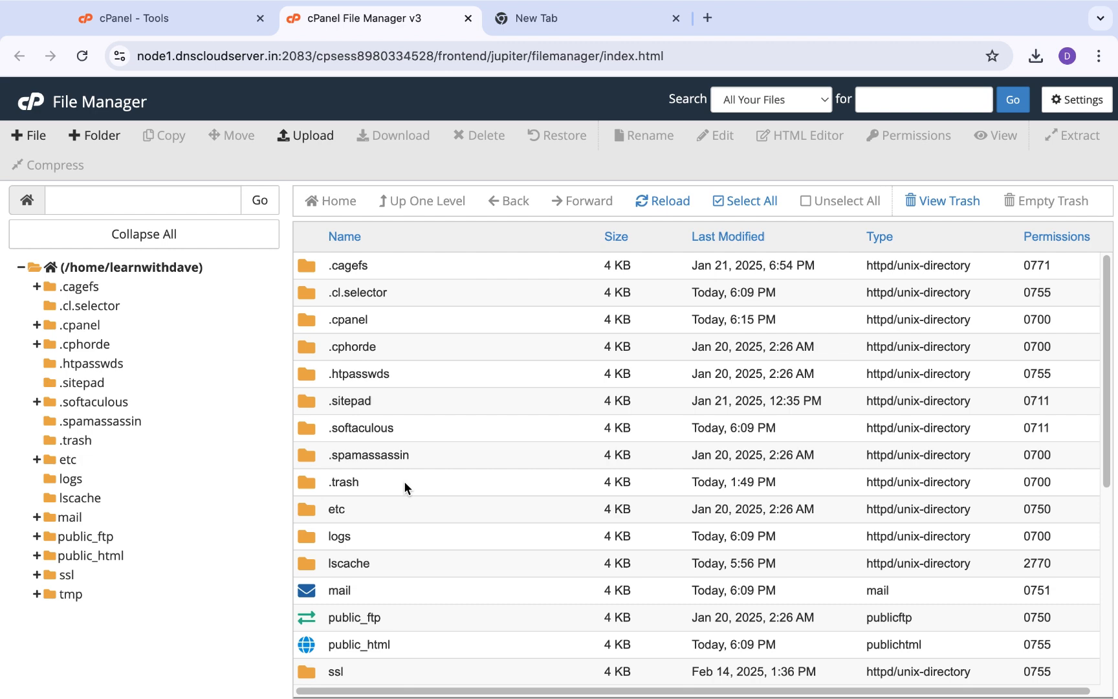
pyautogui.scroll(-2, 440, 498)
pyautogui.doubleClick(301, 508)
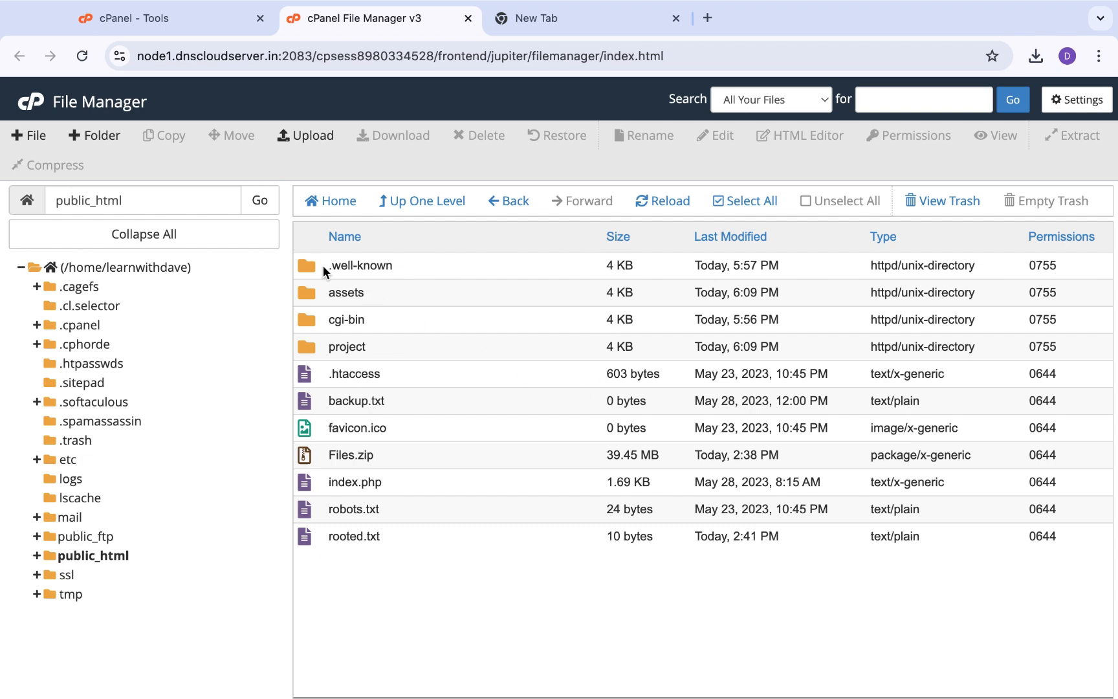
# Return to cPanel's Tools page, search for "for" and examine the email account and domain forwarders in Forwarders
pyautogui.click(204, 24)
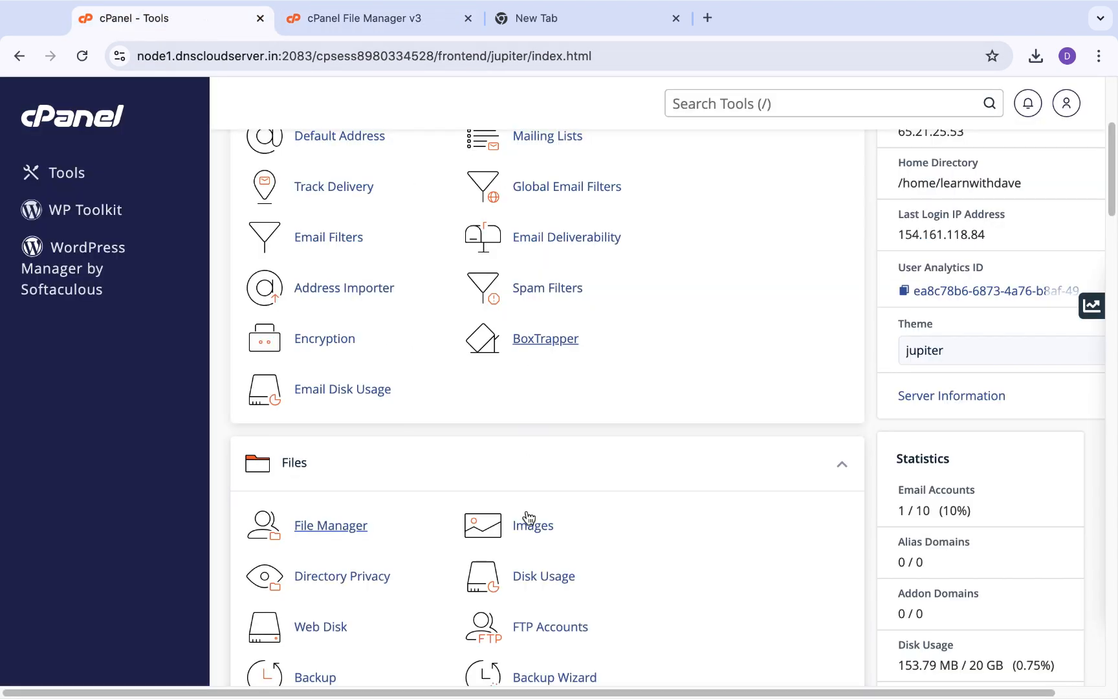
pyautogui.scroll(-3, 529, 517)
pyautogui.scroll(7, 600, 494)
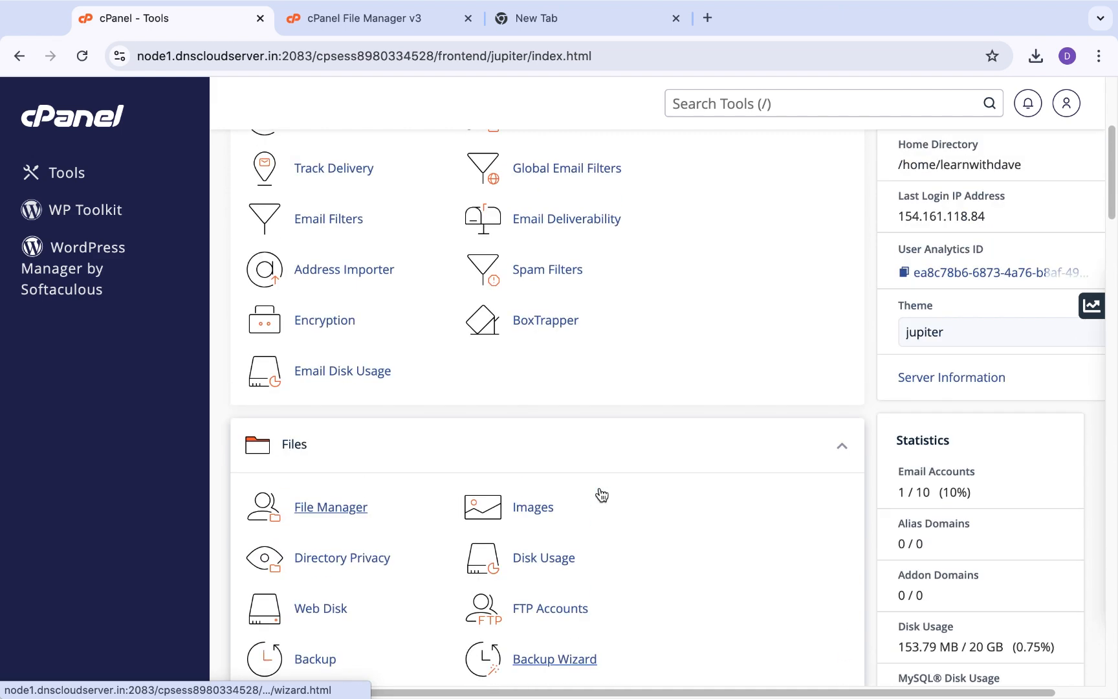
pyautogui.click(817, 103)
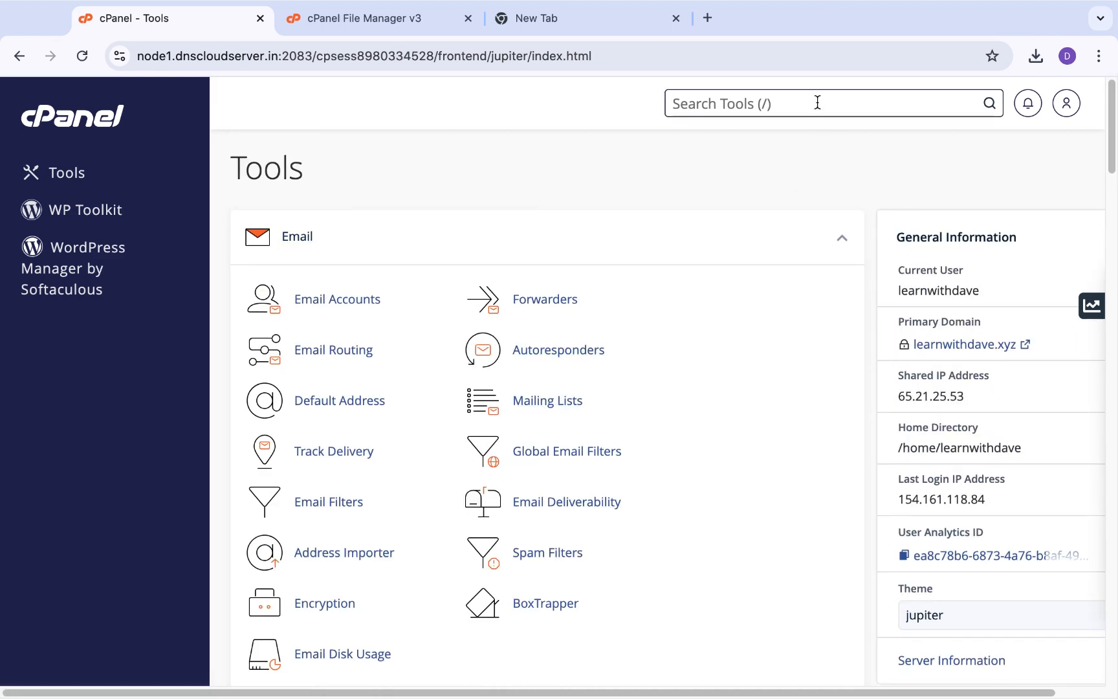
pyautogui.write('for')
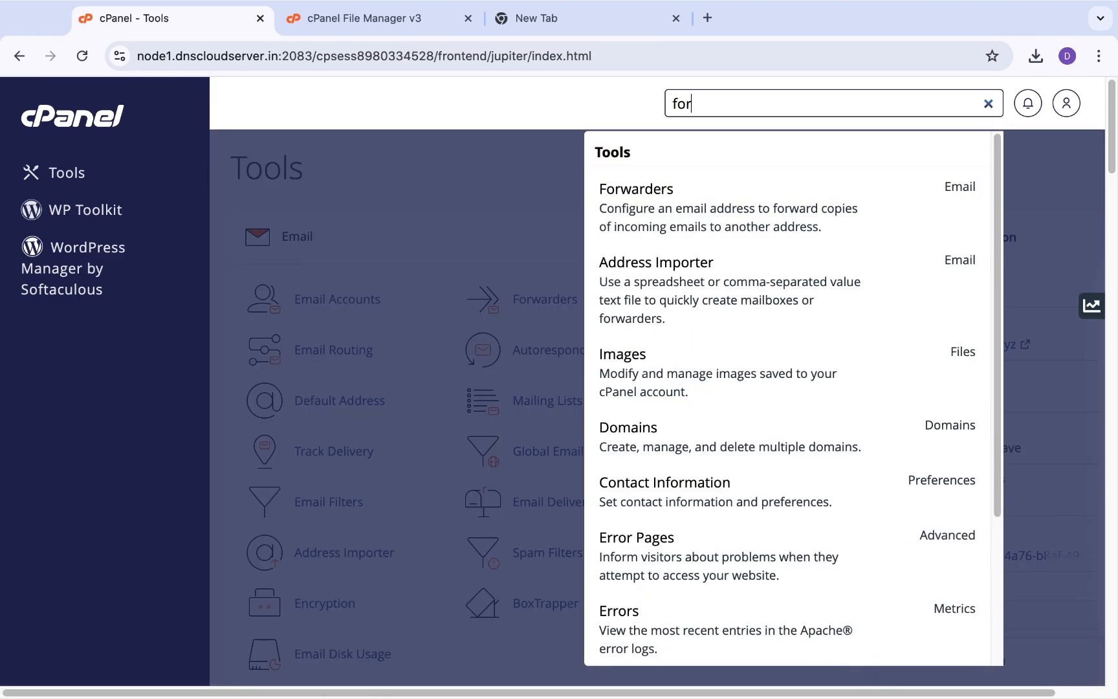
pyautogui.click(779, 225)
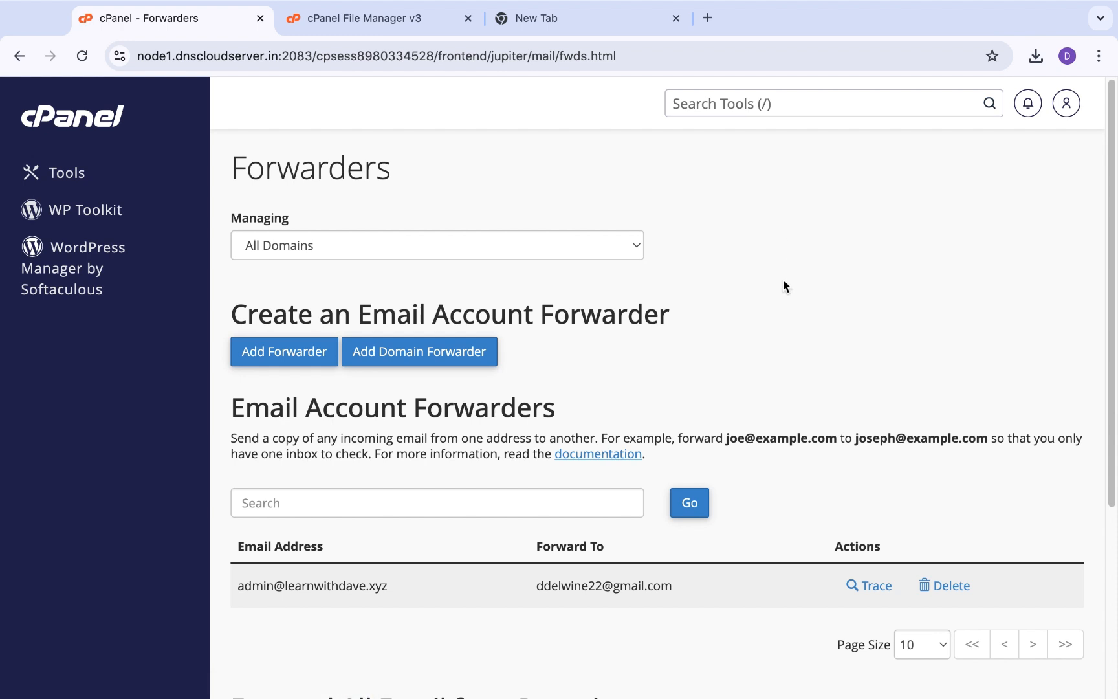
pyautogui.scroll(-4, 726, 312)
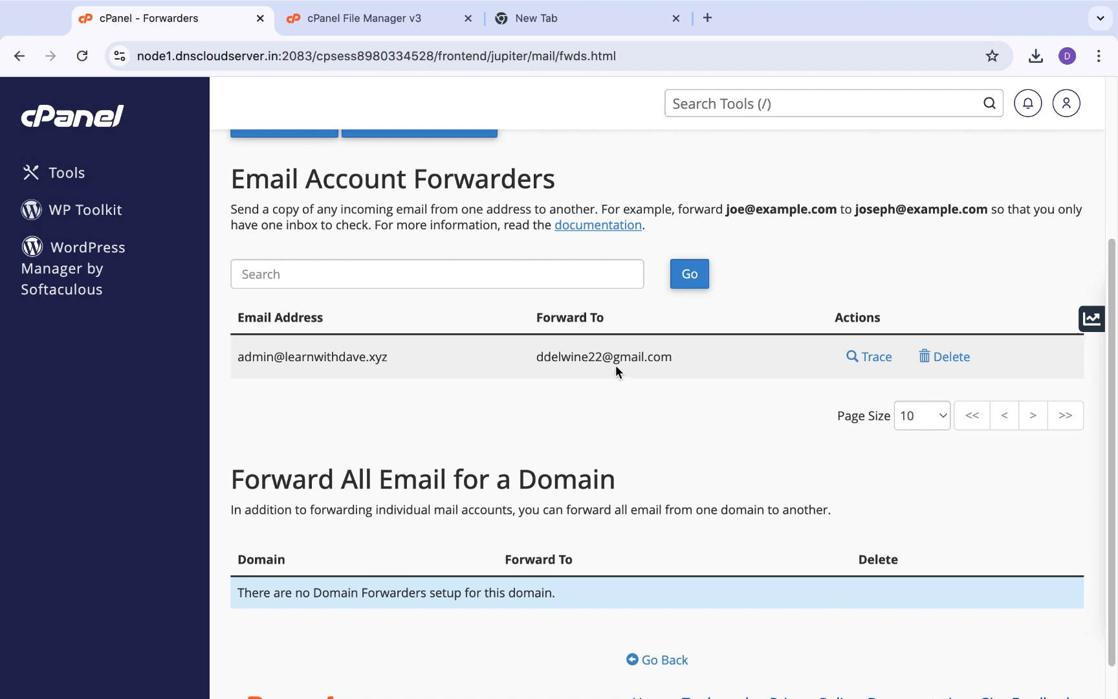
pyautogui.scroll(4, 614, 365)
# Return to the Tools page, search for "db", open MySQL Databases and examine the Current Databases list
pyautogui.click(78, 116)
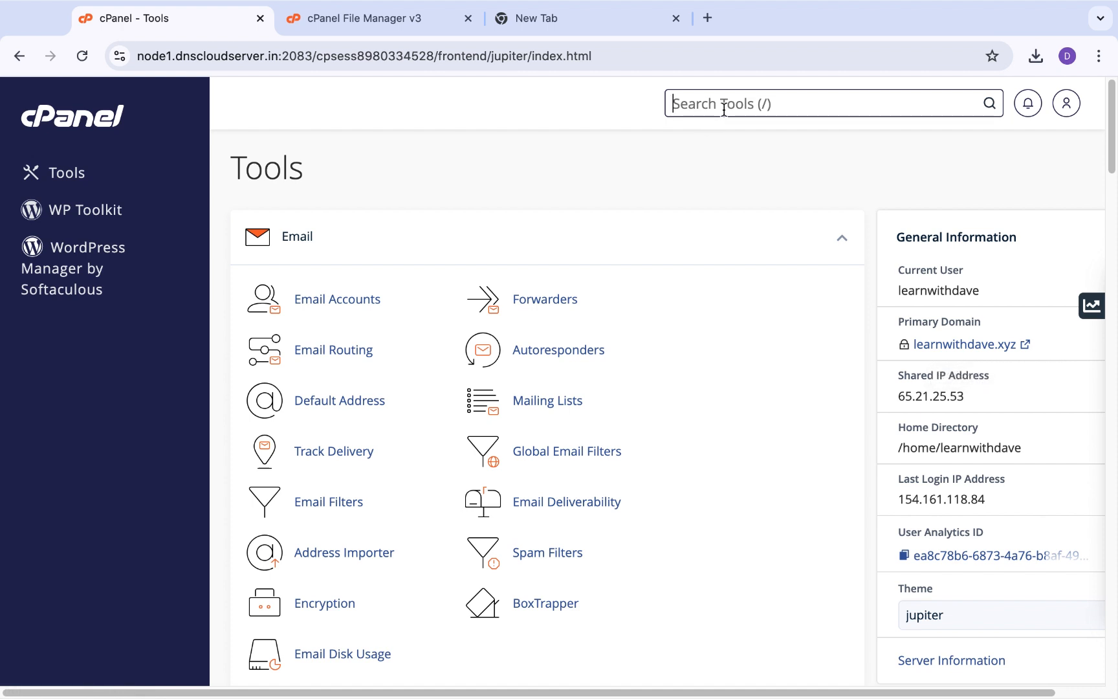
pyautogui.write('db')
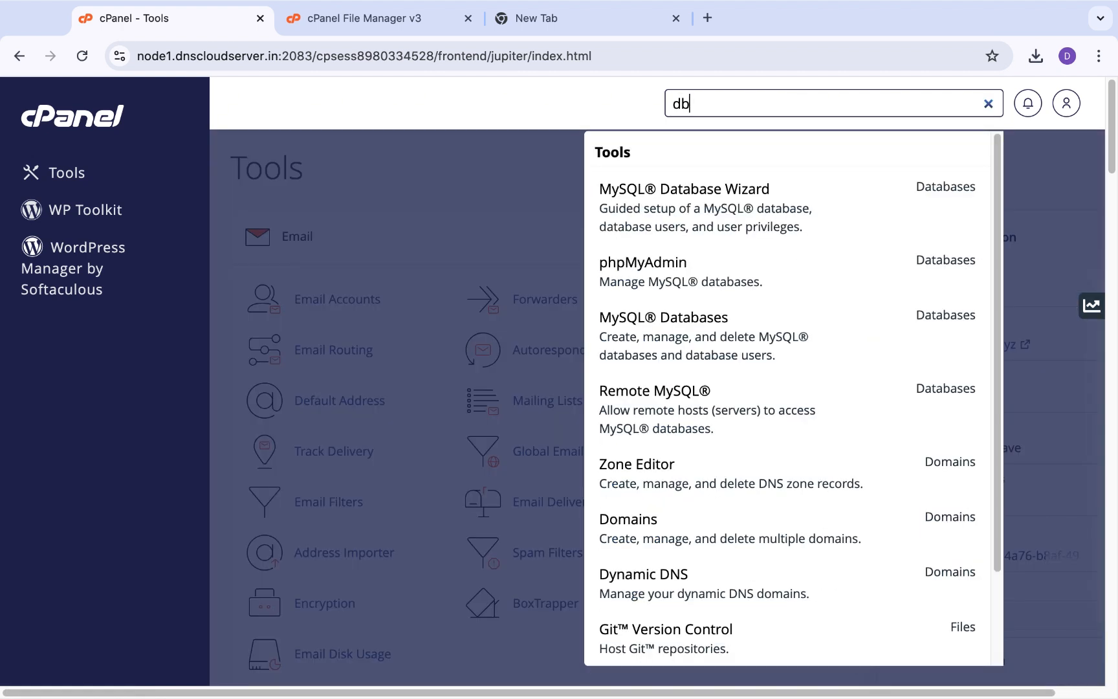
pyautogui.click(712, 334)
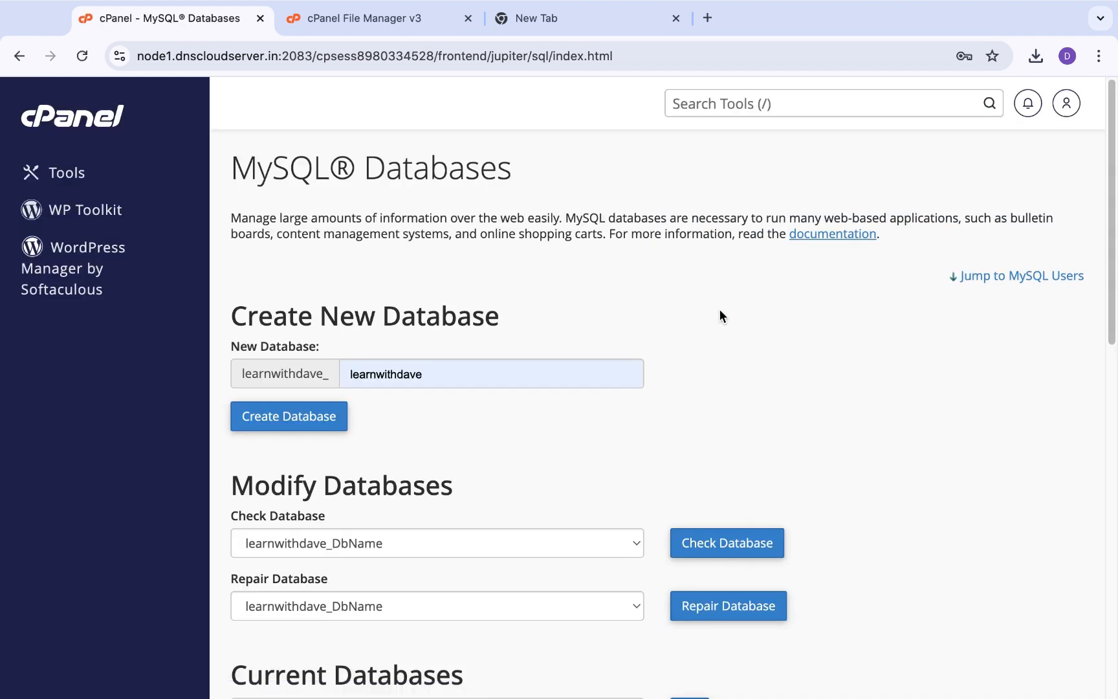
pyautogui.scroll(-5, 789, 355)
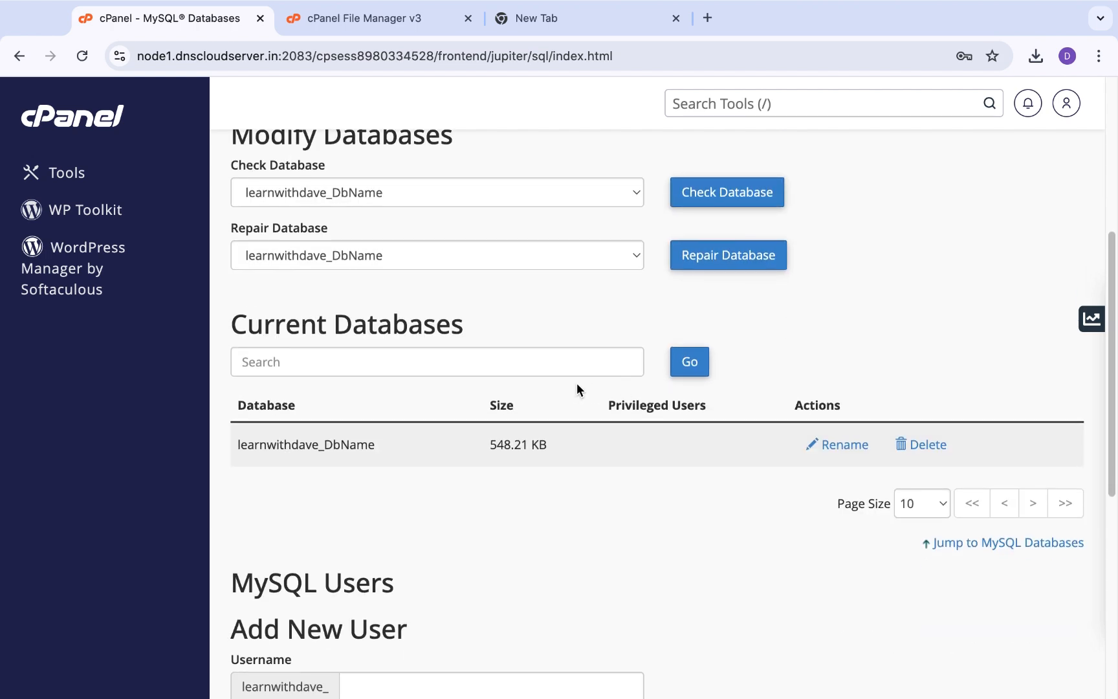
pyautogui.scroll(5, 577, 382)
pyautogui.scroll(-3, 683, 398)
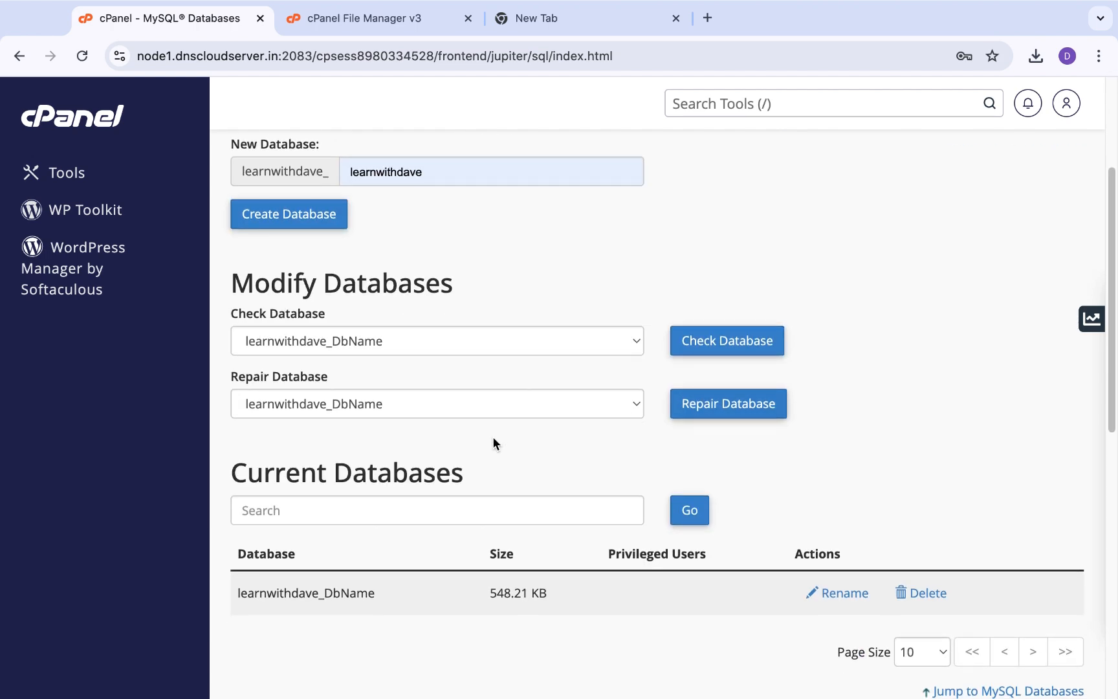
# Enter DBUSer as the username for a new MySQL user
pyautogui.scroll(-7, 563, 390)
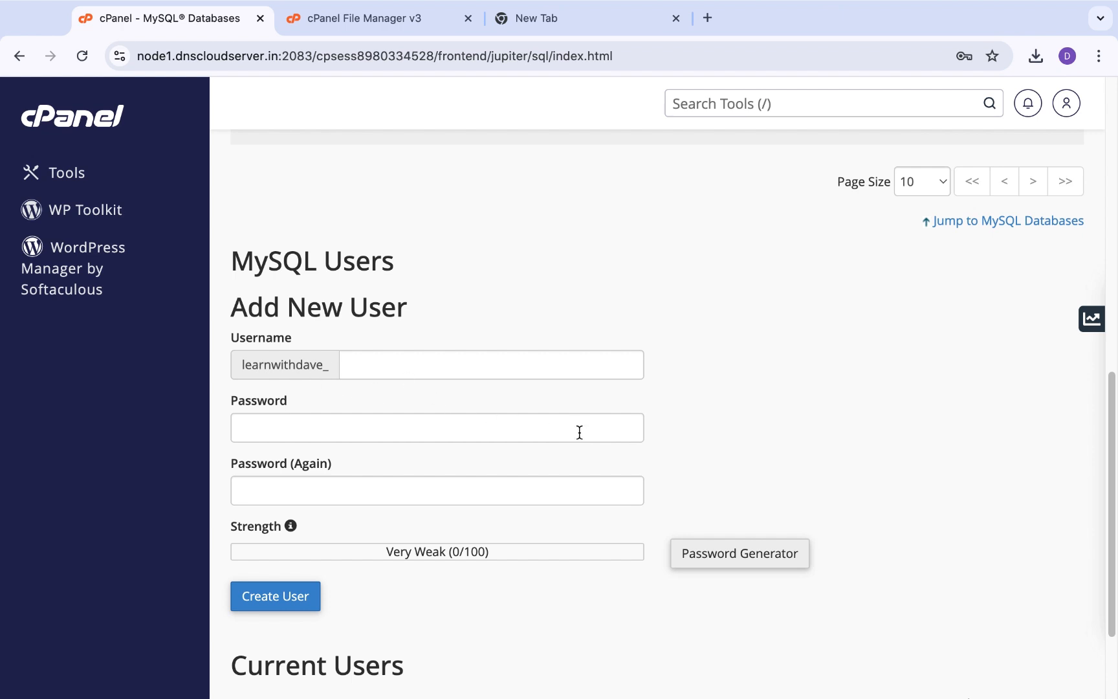
pyautogui.scroll(-1, 725, 449)
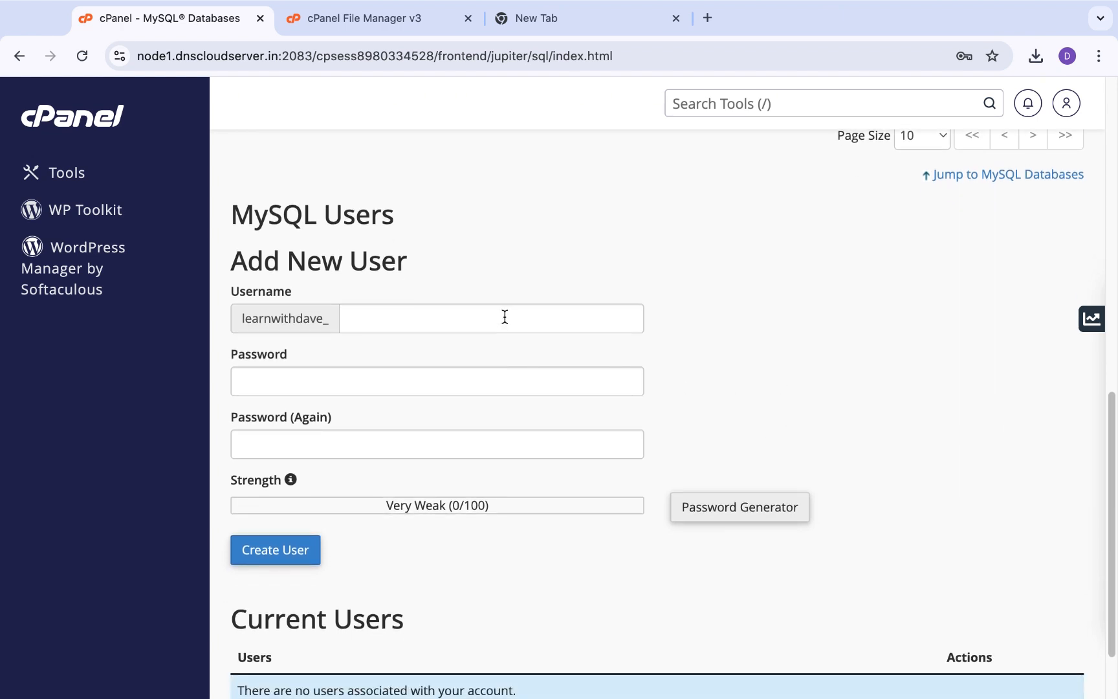
pyautogui.click(505, 317)
pyautogui.click(491, 431)
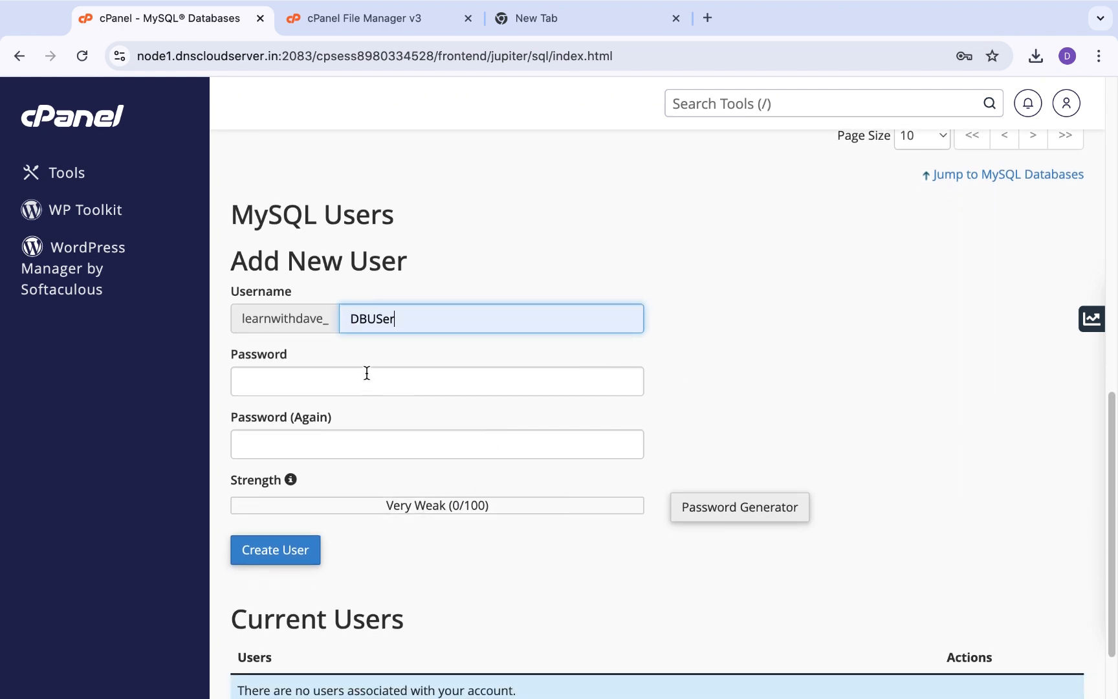
pyautogui.click(801, 332)
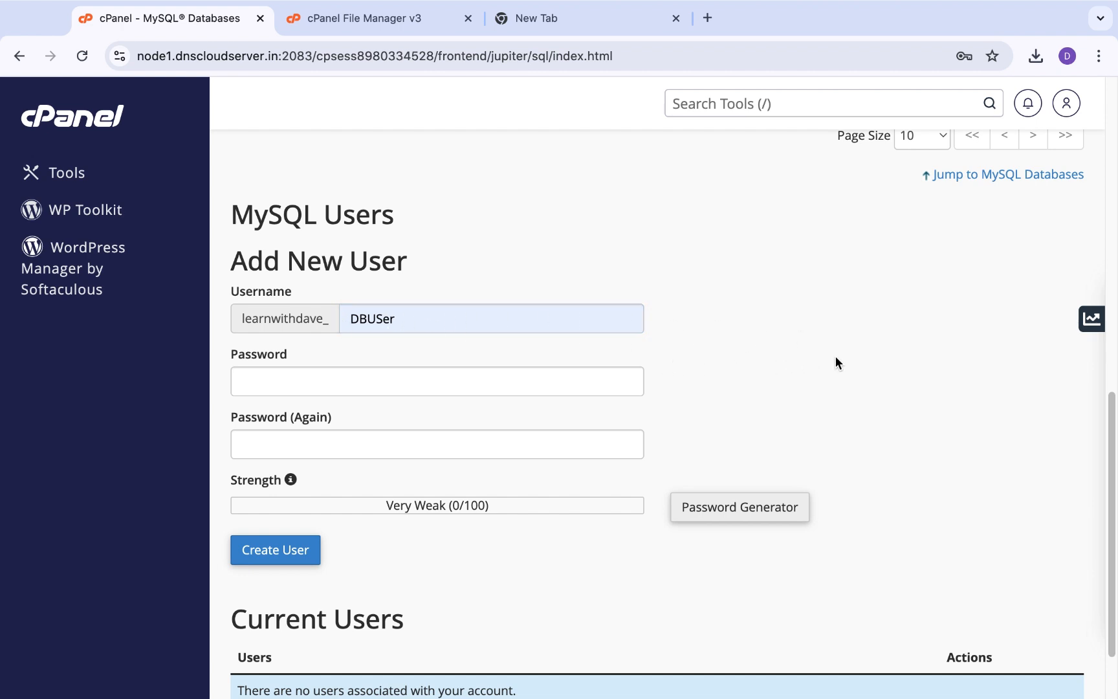
# Generate a password for the new MySQL user, mark it as copied, and paste a copy into the blank New Tab's address field
pyautogui.click(743, 510)
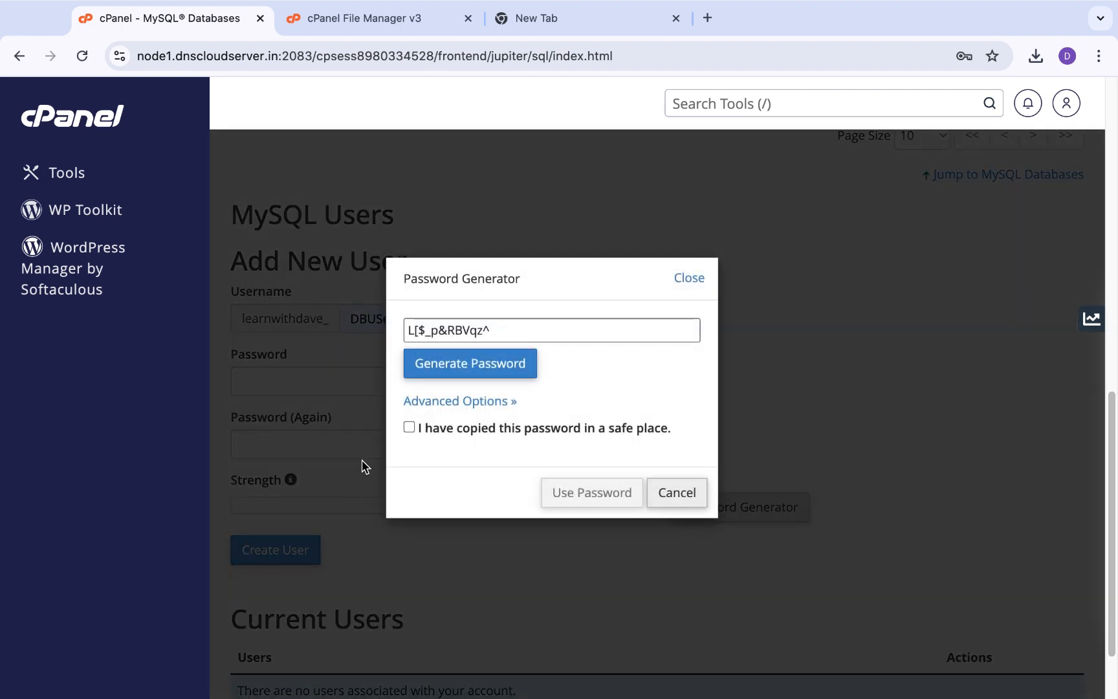
pyautogui.click(409, 427)
pyautogui.click(596, 328)
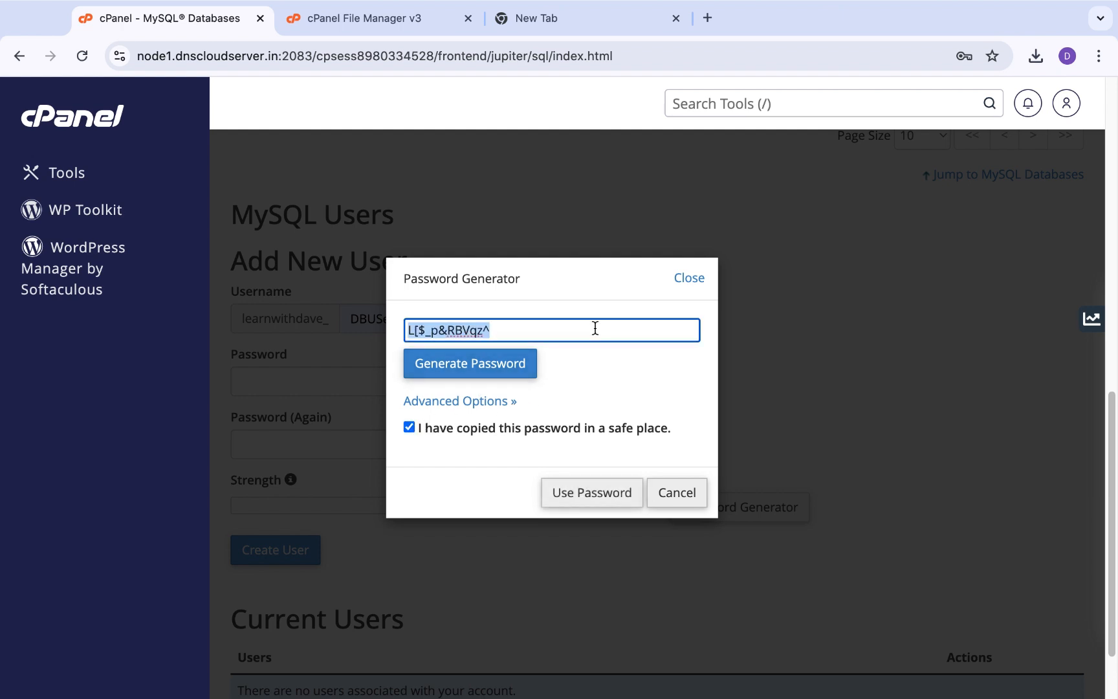
pyautogui.rightClick(443, 332)
pyautogui.click(492, 397)
pyautogui.click(608, 18)
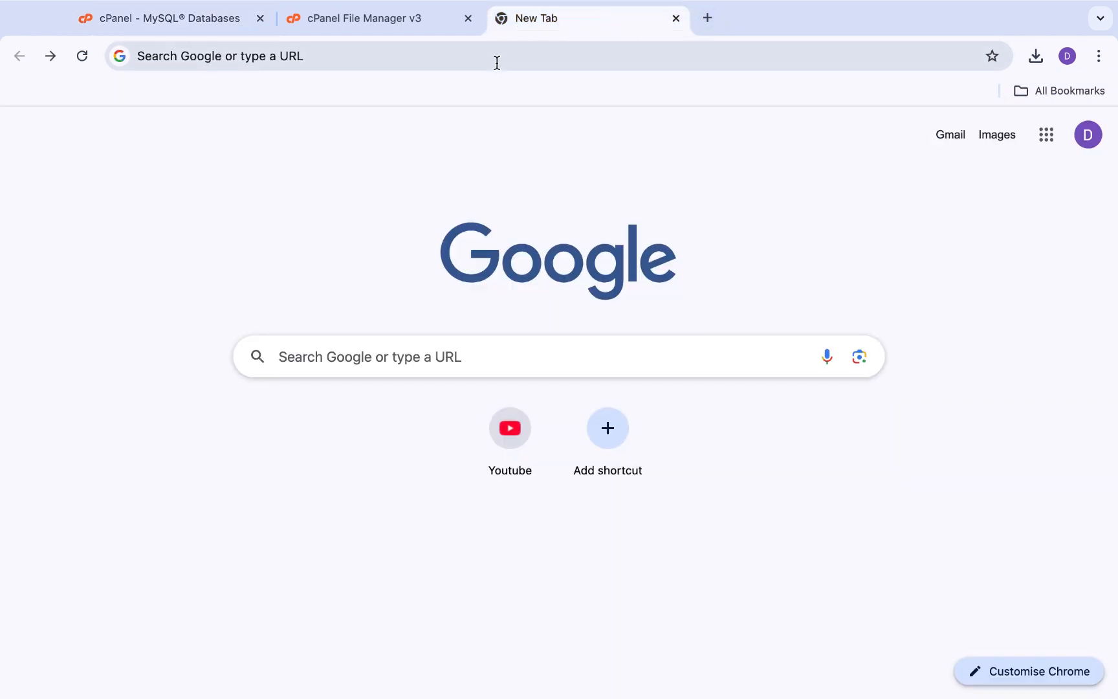
pyautogui.click(496, 59)
pyautogui.press('super+v')
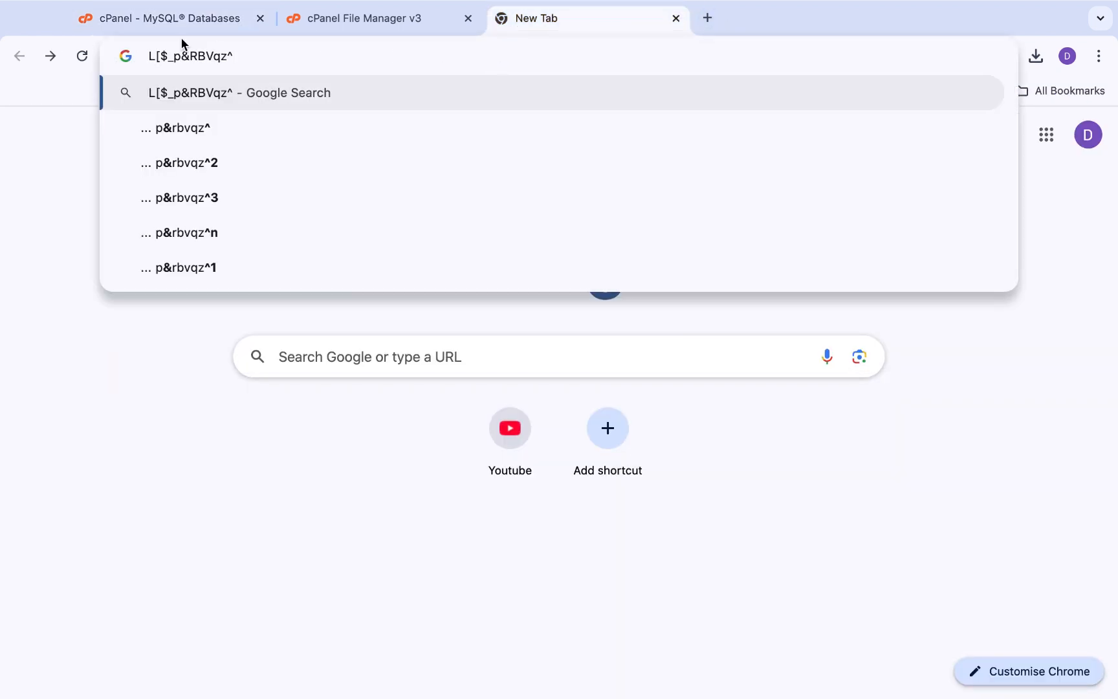
pyautogui.click(211, 12)
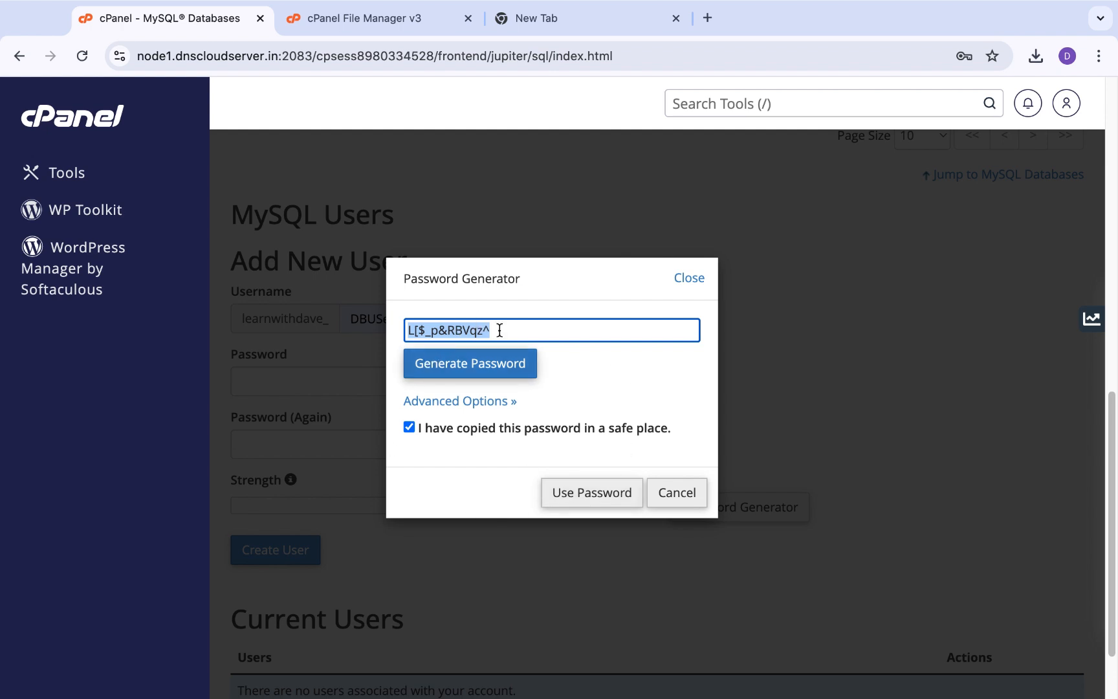
# Fill both password fields with the generated password, create the MySQL user, and return to MySQL Databases without saving the password in the browser
pyautogui.click(600, 493)
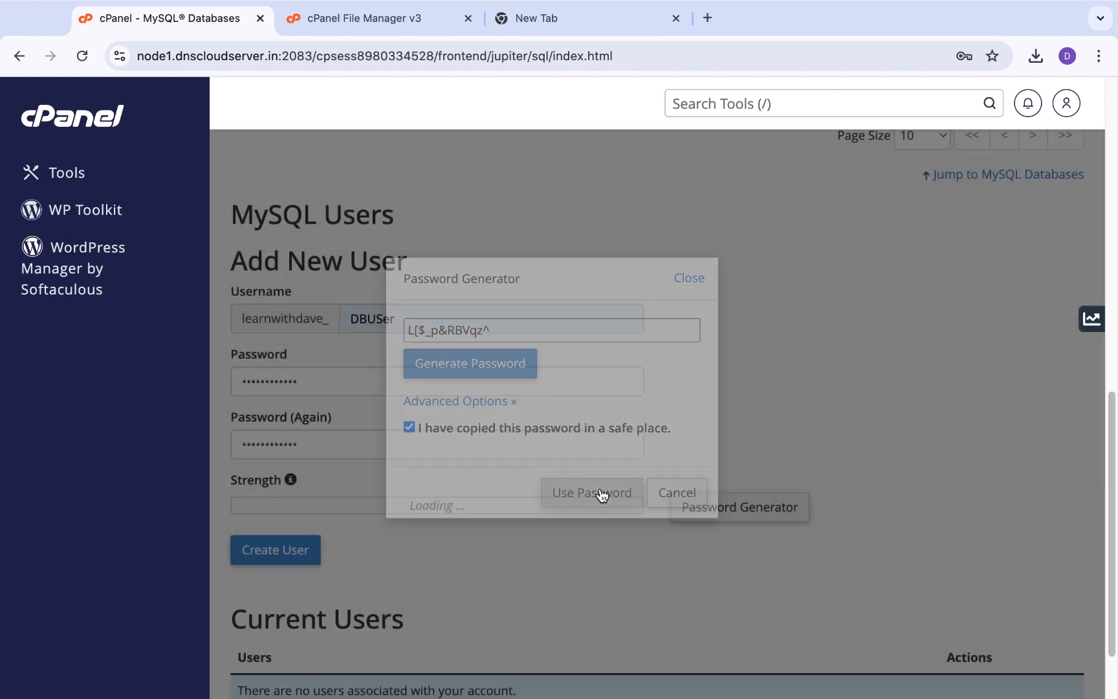
pyautogui.click(278, 550)
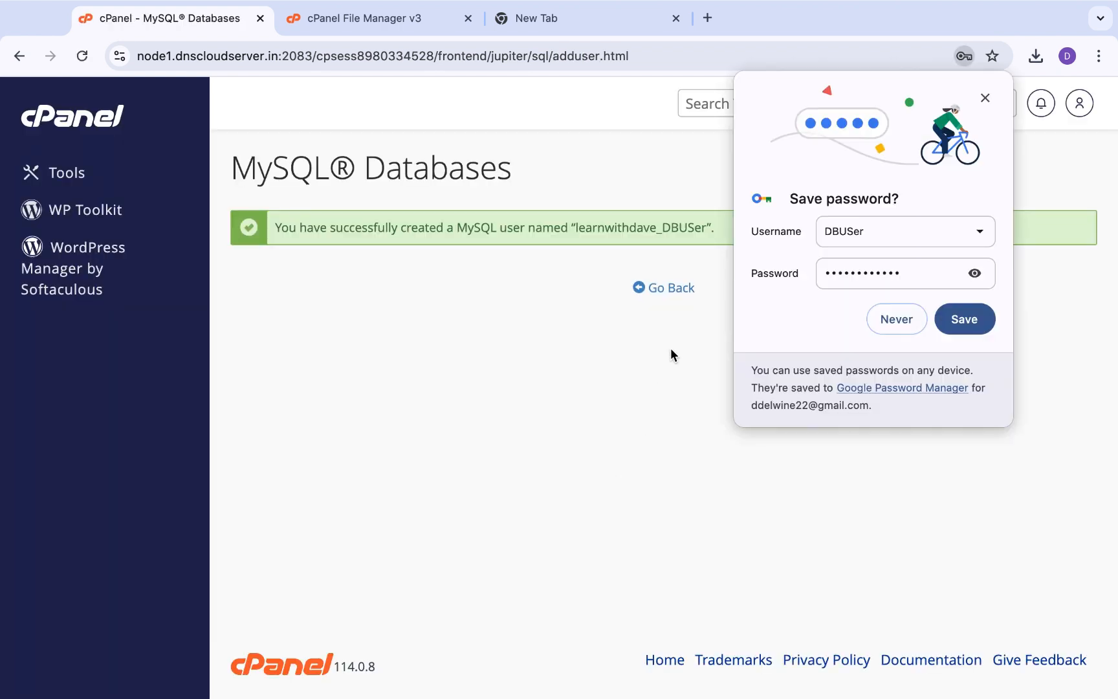
pyautogui.click(670, 289)
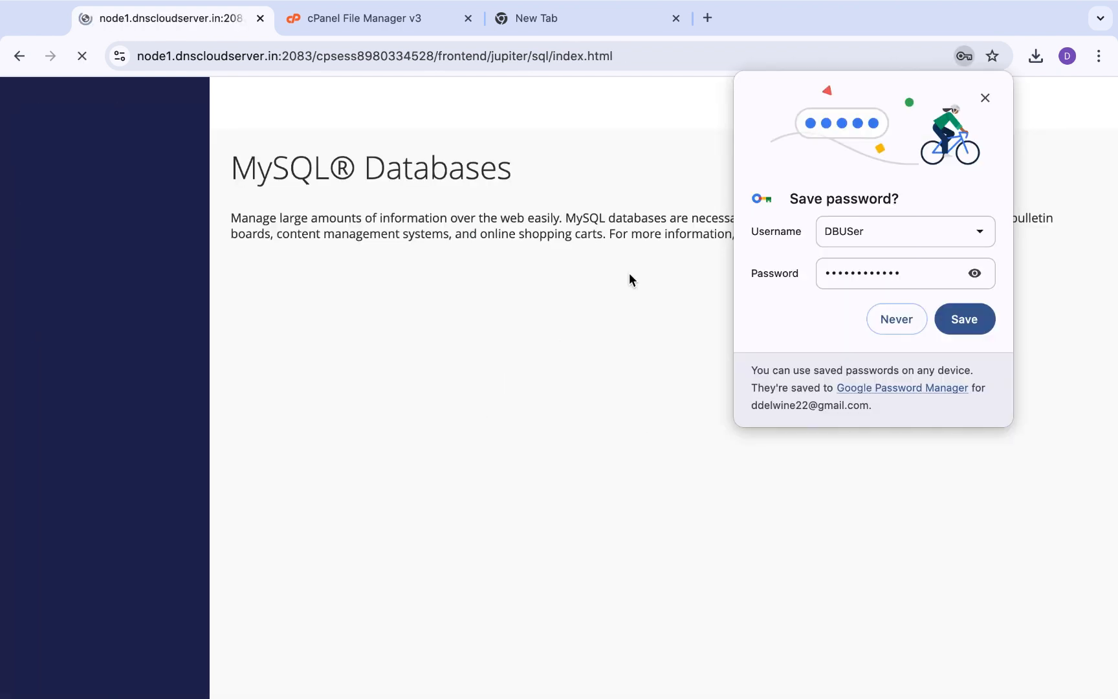
pyautogui.click(986, 98)
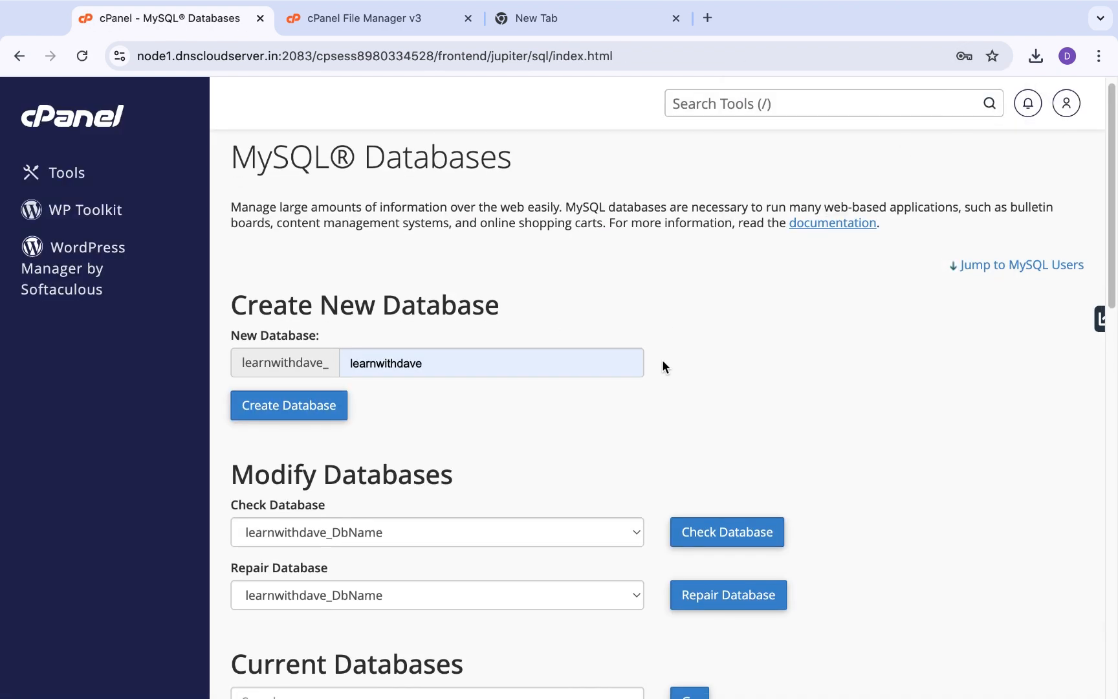
# Add the user learnwithdave_DBUSer to the database learnwithdave_DbName and grant it ALL PRIVILEGES
pyautogui.scroll(-10, 662, 362)
pyautogui.scroll(-5, 663, 361)
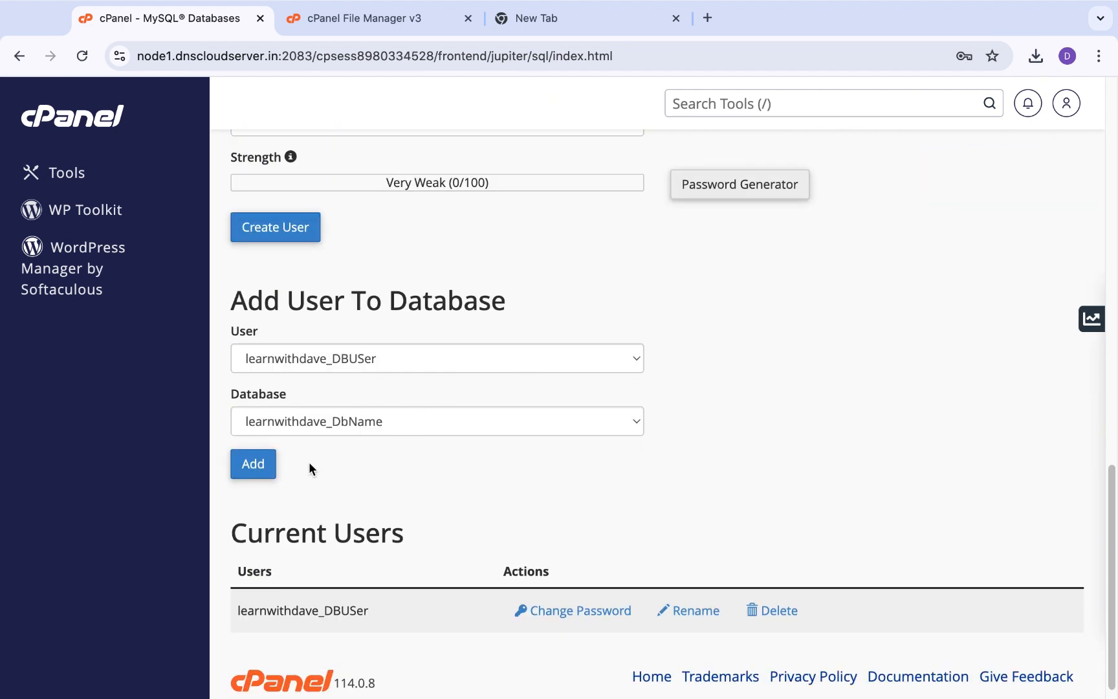
pyautogui.click(251, 466)
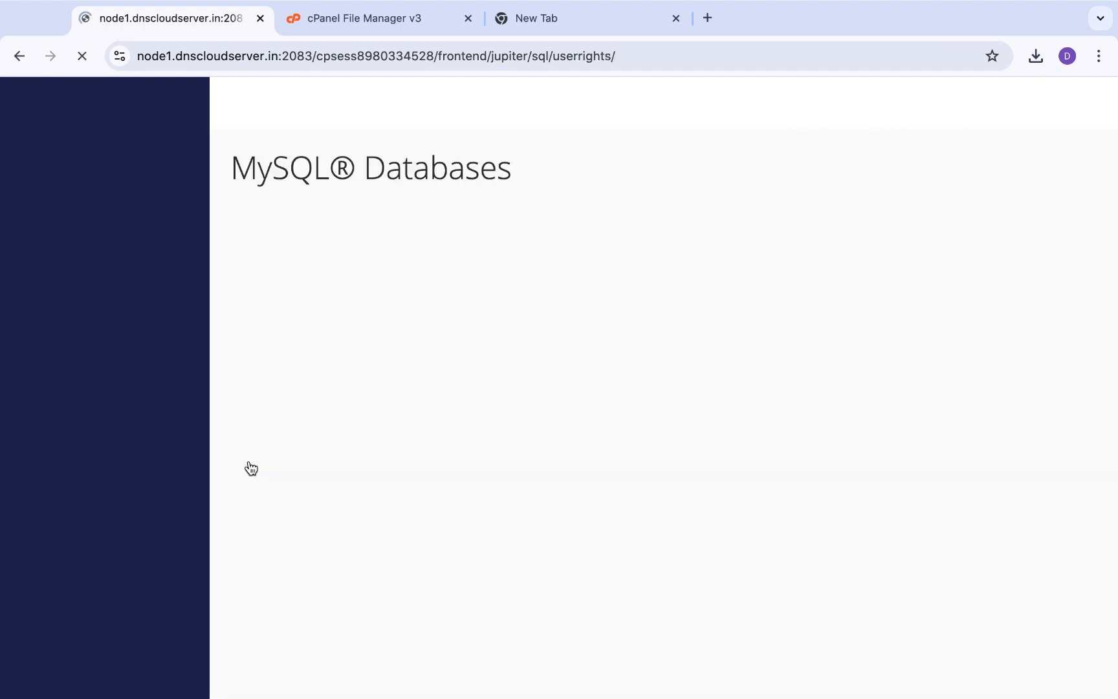
pyautogui.click(243, 321)
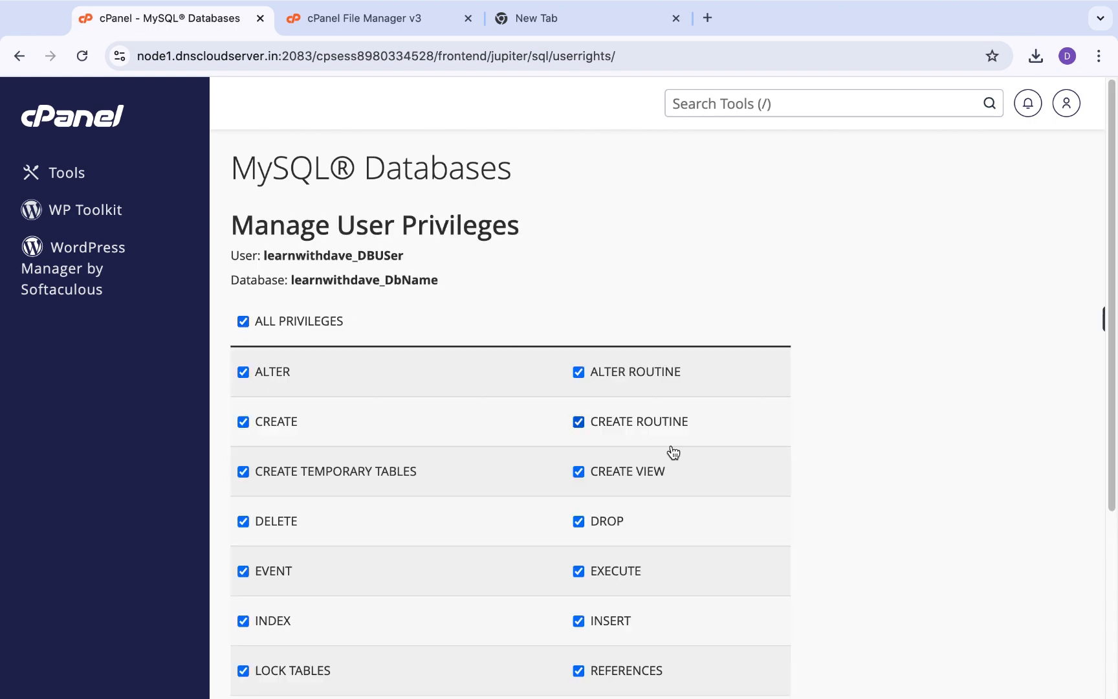
pyautogui.scroll(-4, 647, 544)
pyautogui.scroll(4, 708, 502)
pyautogui.scroll(-4, 708, 503)
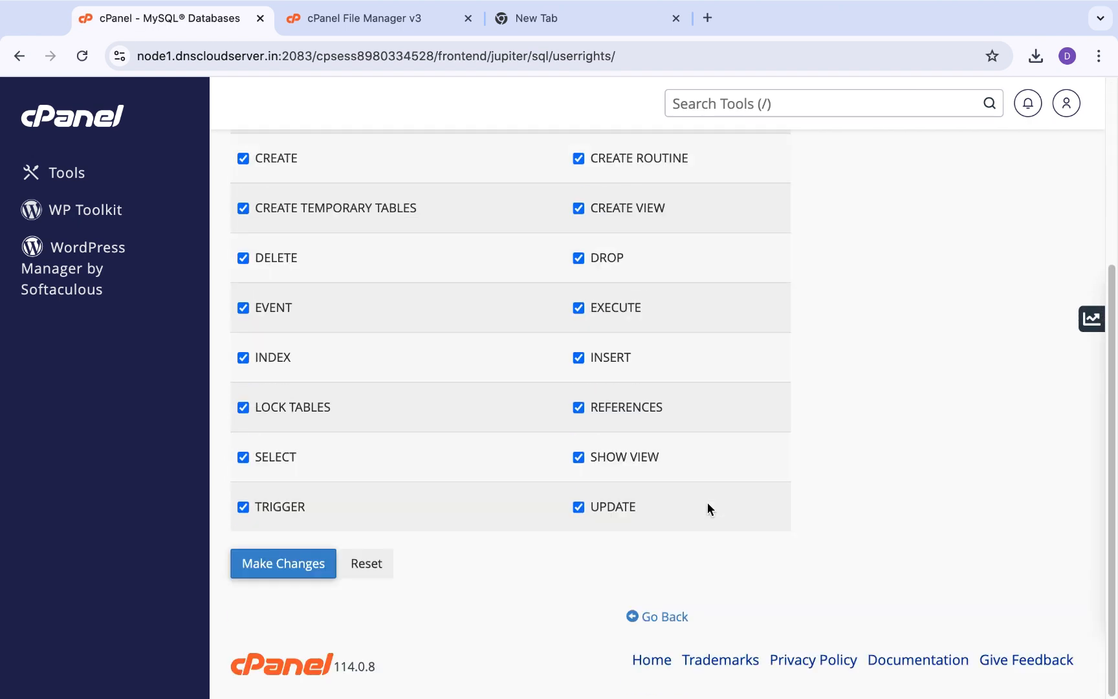
pyautogui.click(268, 563)
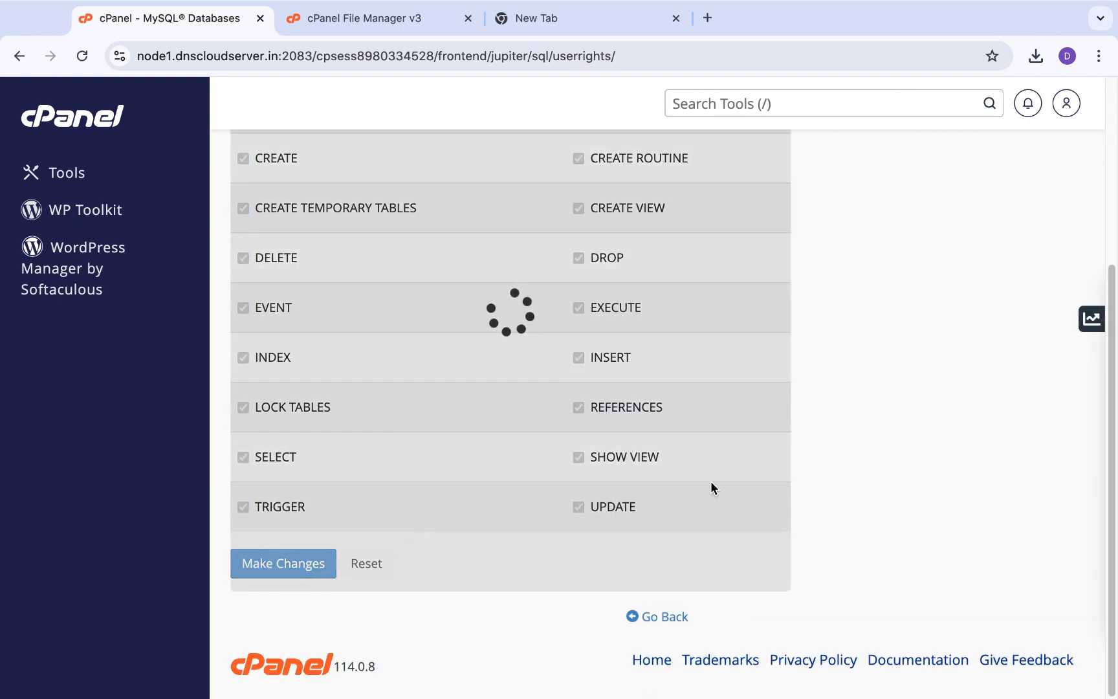
pyautogui.scroll(5, 711, 482)
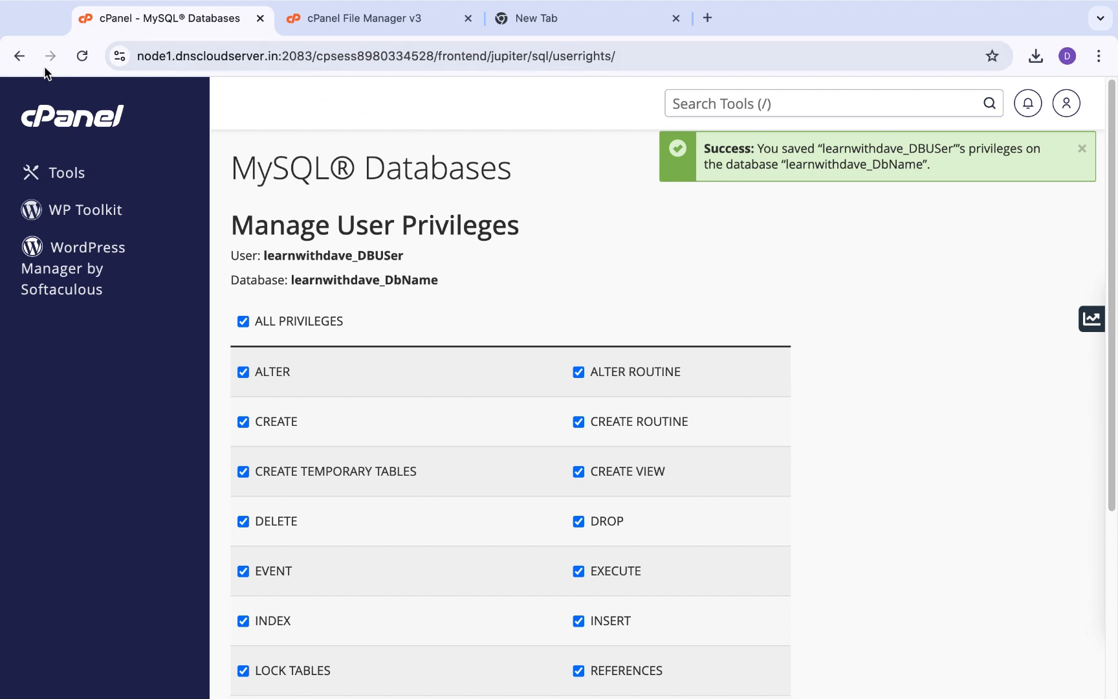
# Open the primary domain learnwithdave.xyz from the Tools page, examine the restored website's home page, and return to cPanel
pyautogui.click(77, 127)
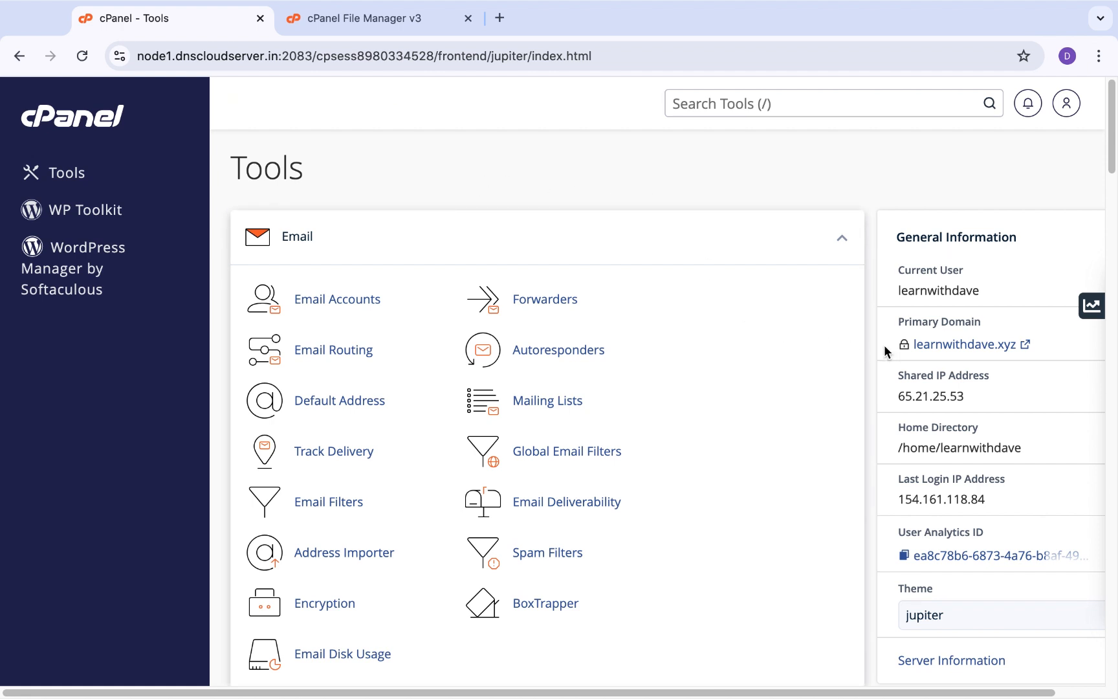
pyautogui.click(957, 346)
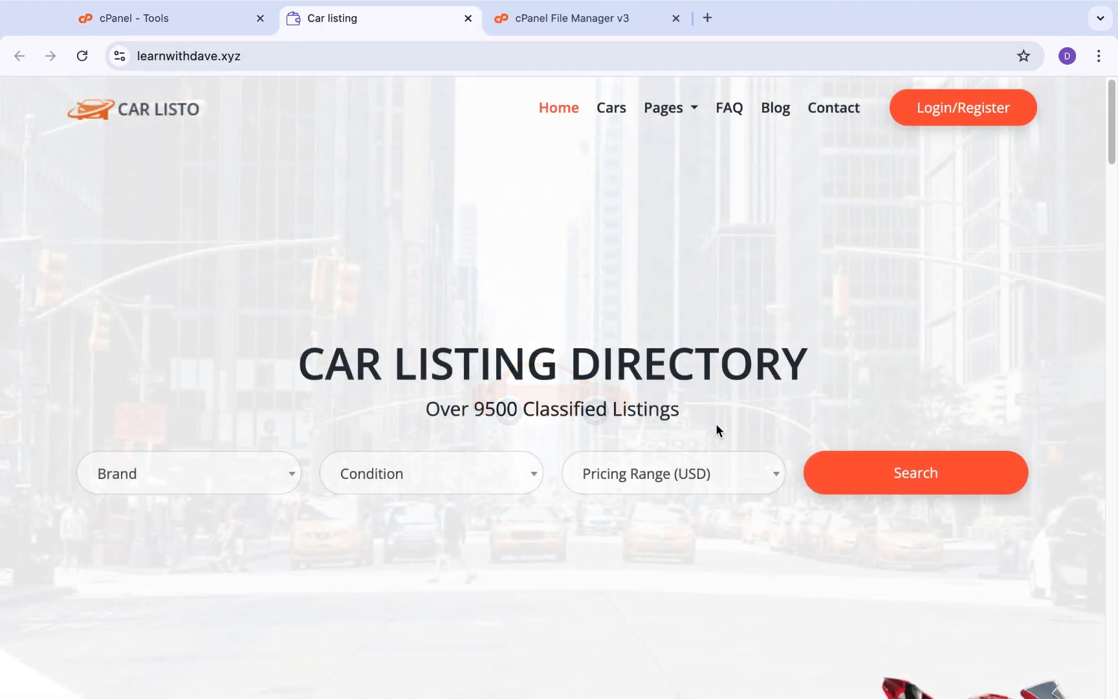
pyautogui.scroll(-20, 647, 418)
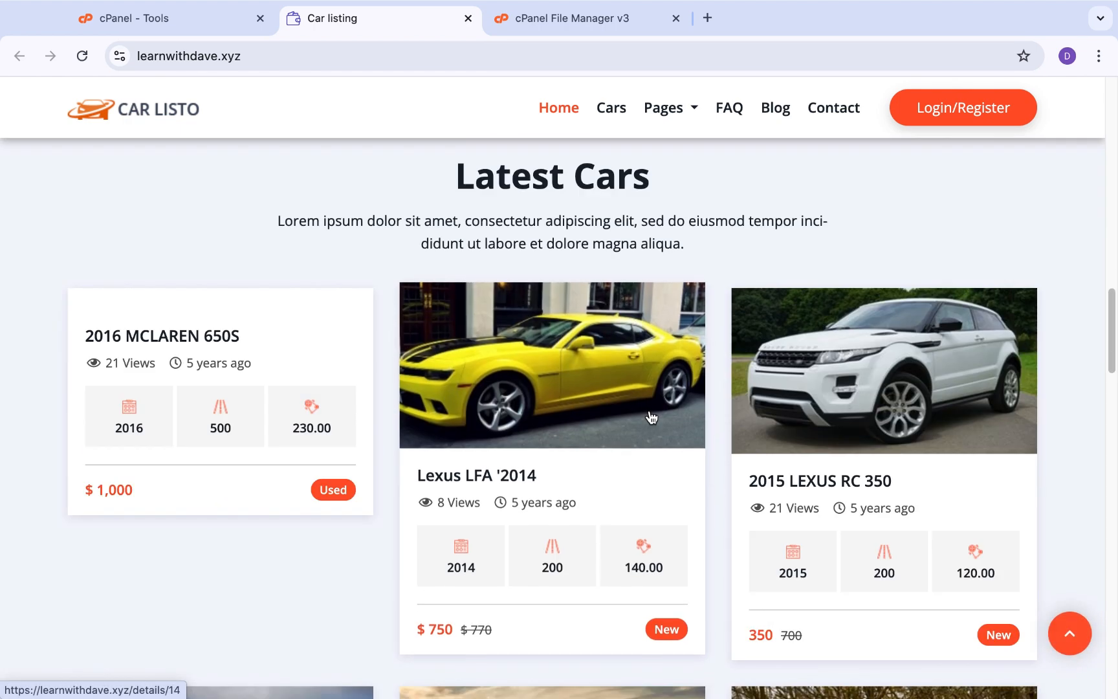
pyautogui.scroll(20, 651, 418)
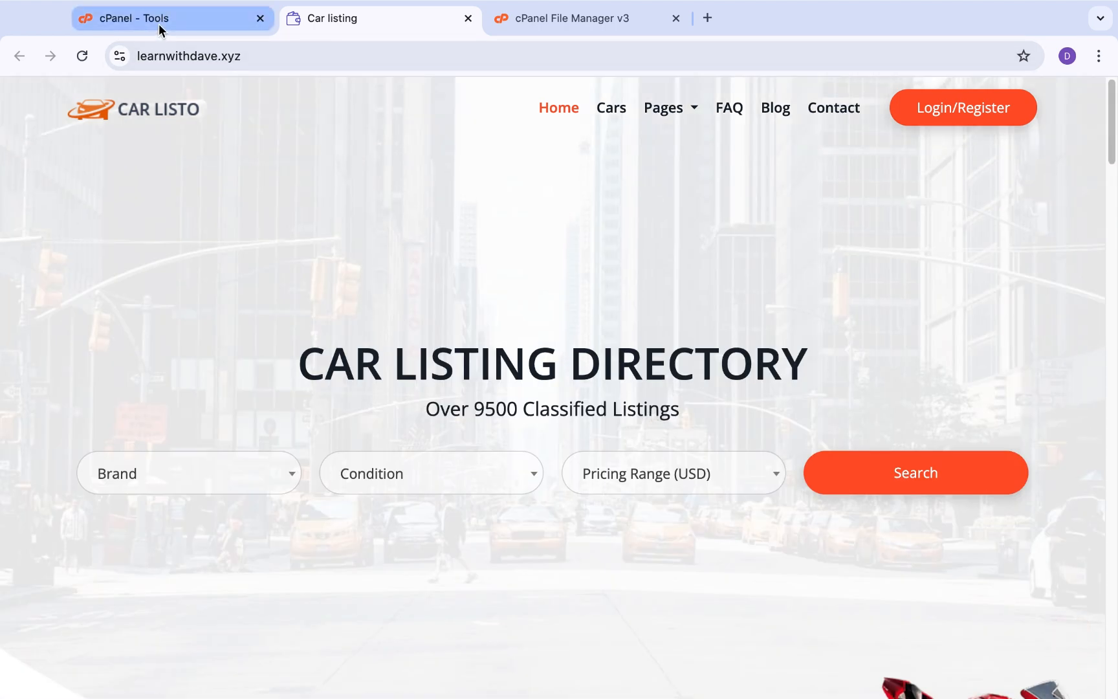
pyautogui.click(158, 24)
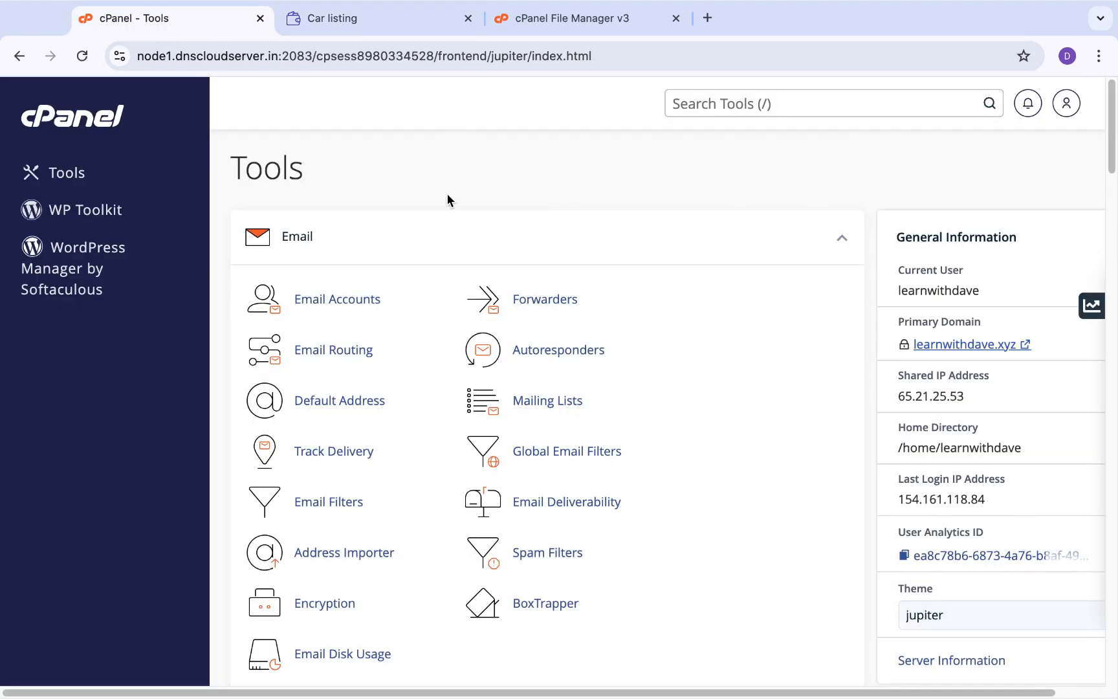